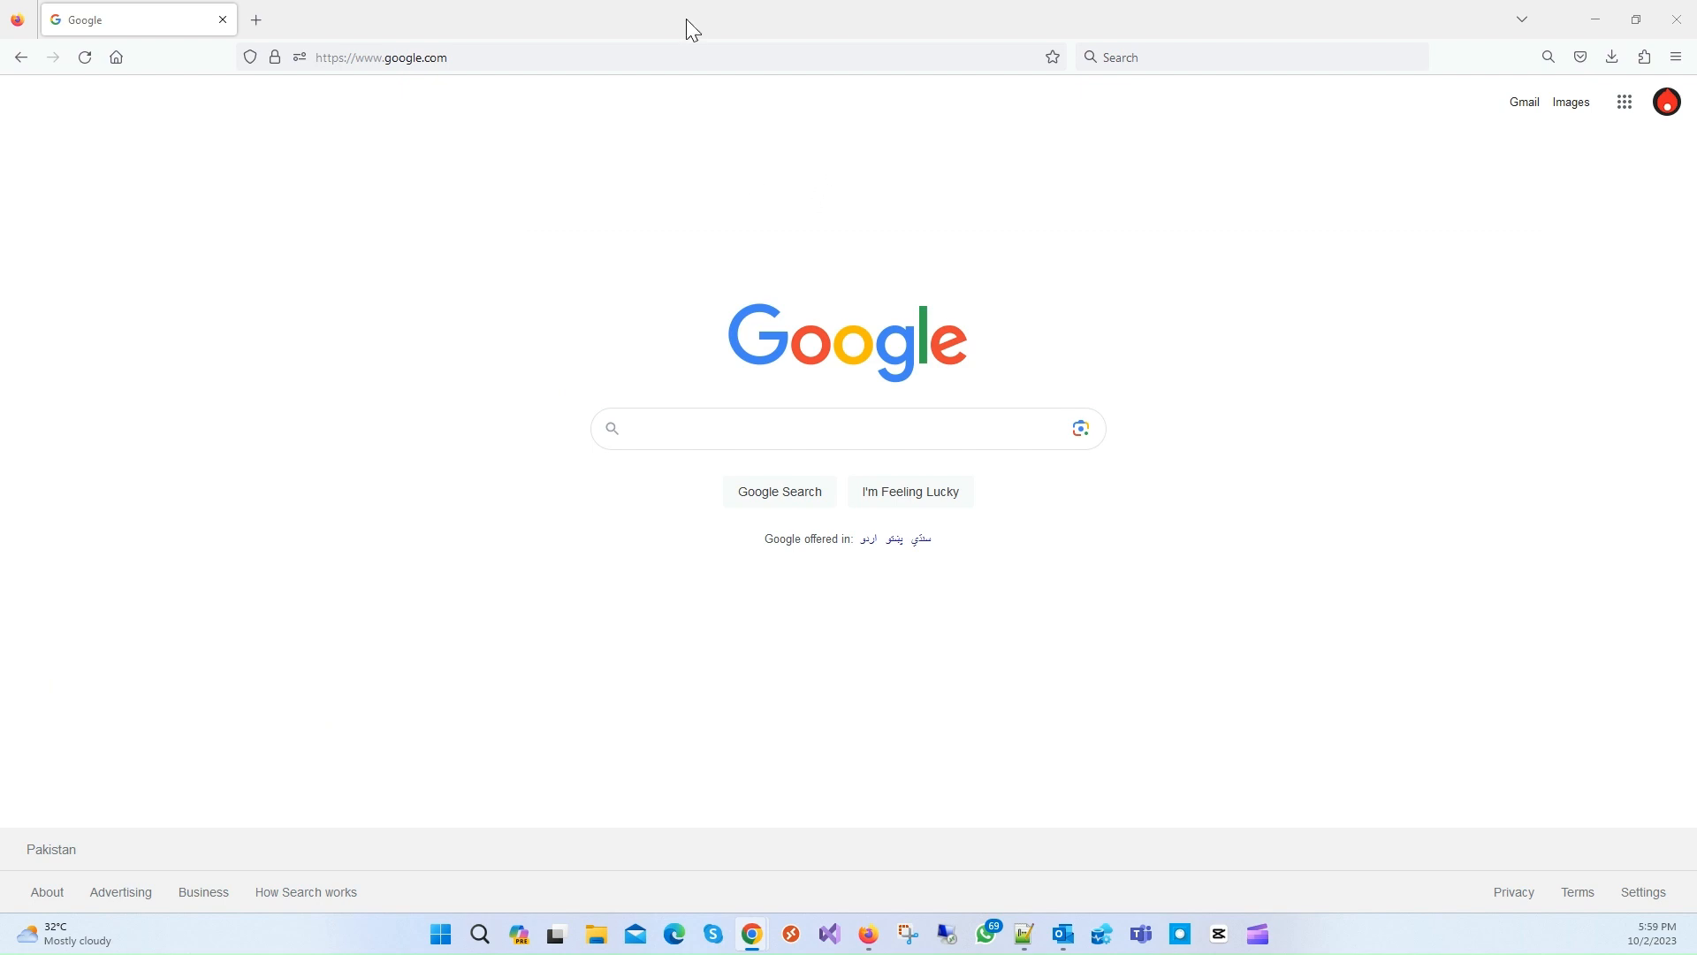
{"action": "right_click", "coordinate": [397, 63]}
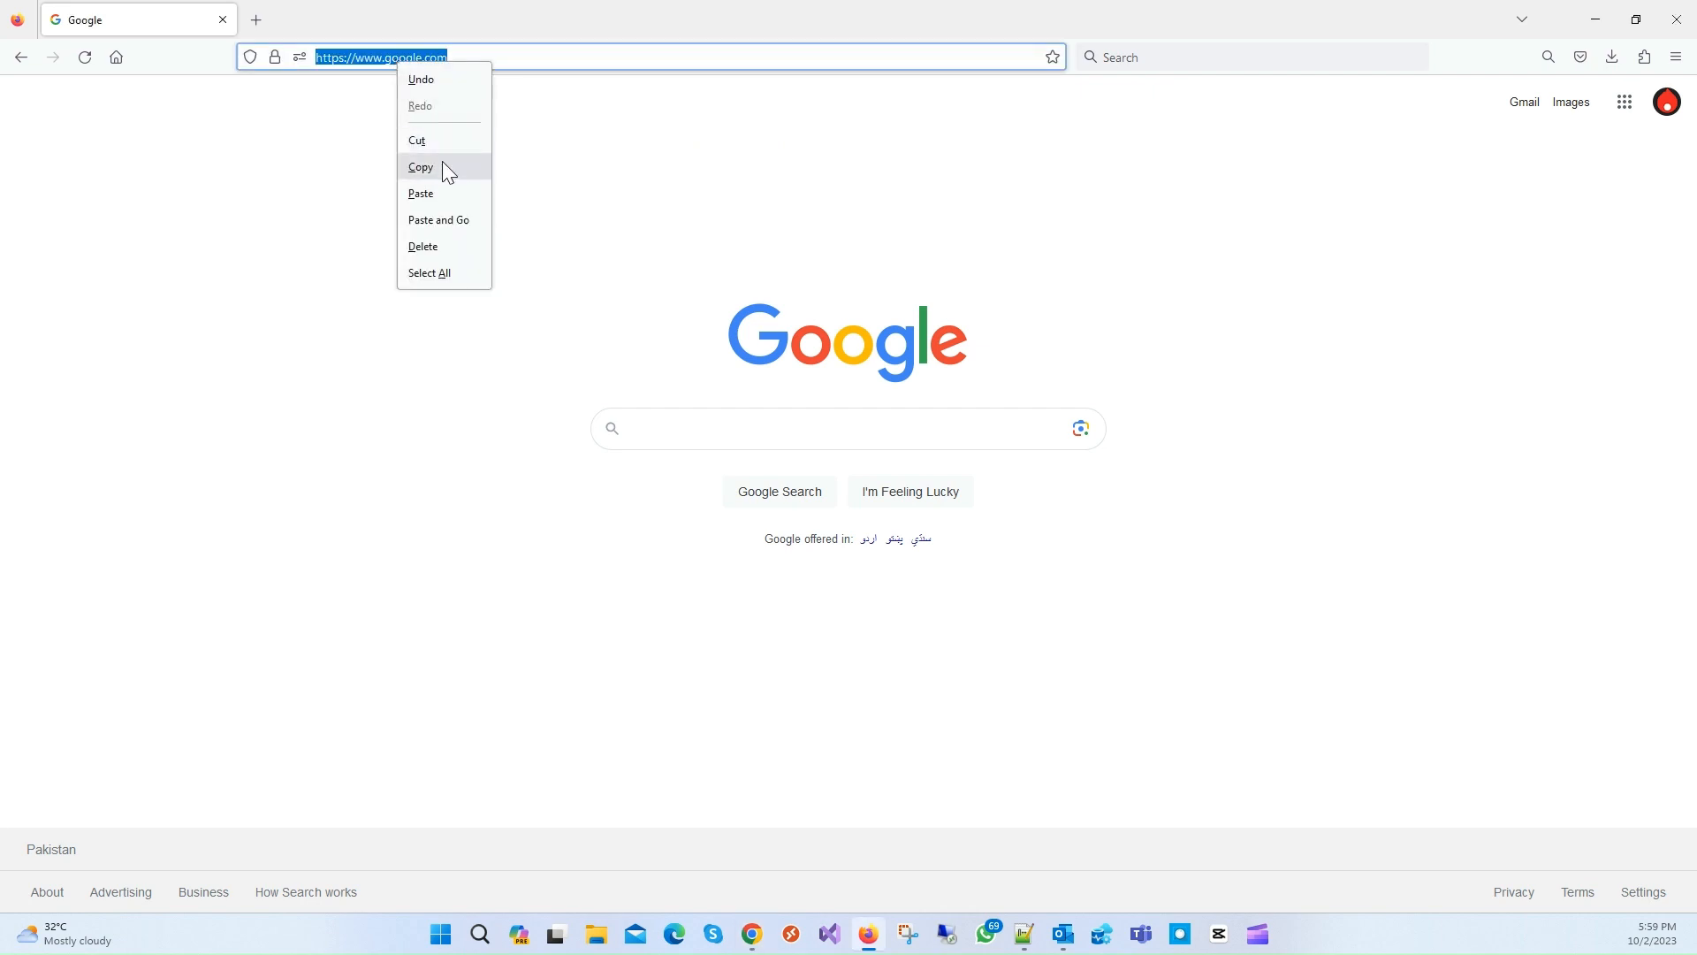
{"action": "left_click", "coordinate": [444, 195]}
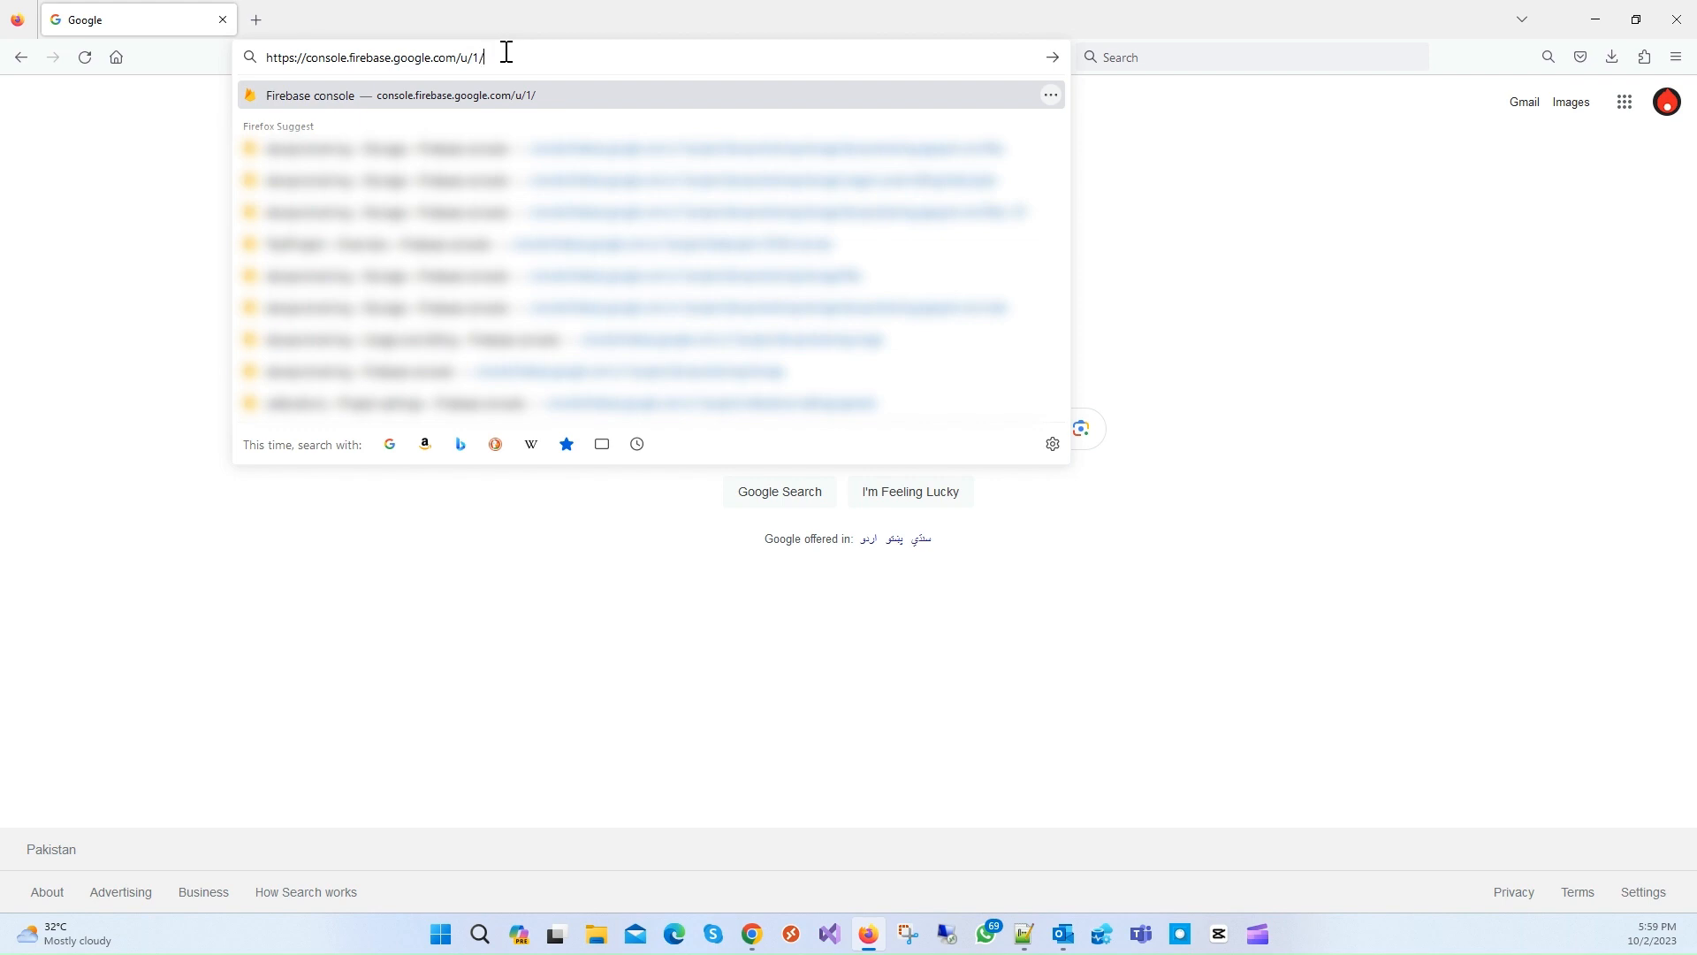
{"action": "key", "text": "BackSpace"}
{"action": "type", "text": "/"}
{"action": "key", "text": "Return"}
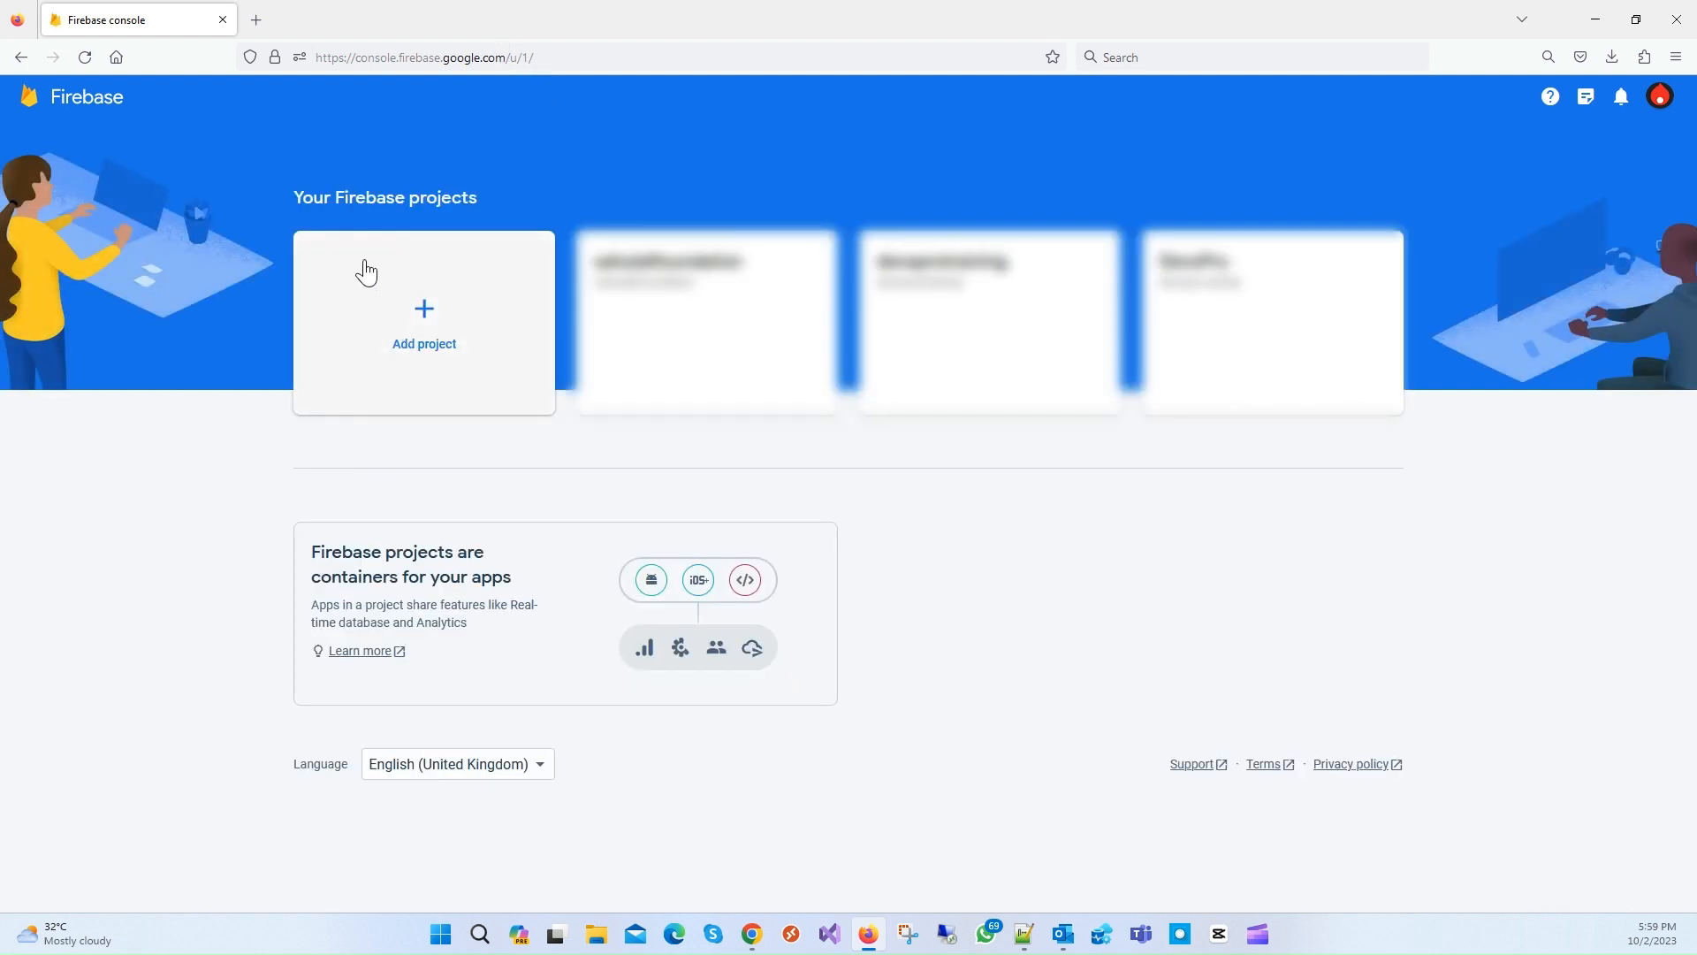
Step: Name a new project TestProject with project ID testproject-db971 and continue
{"action": "left_click", "coordinate": [419, 340]}
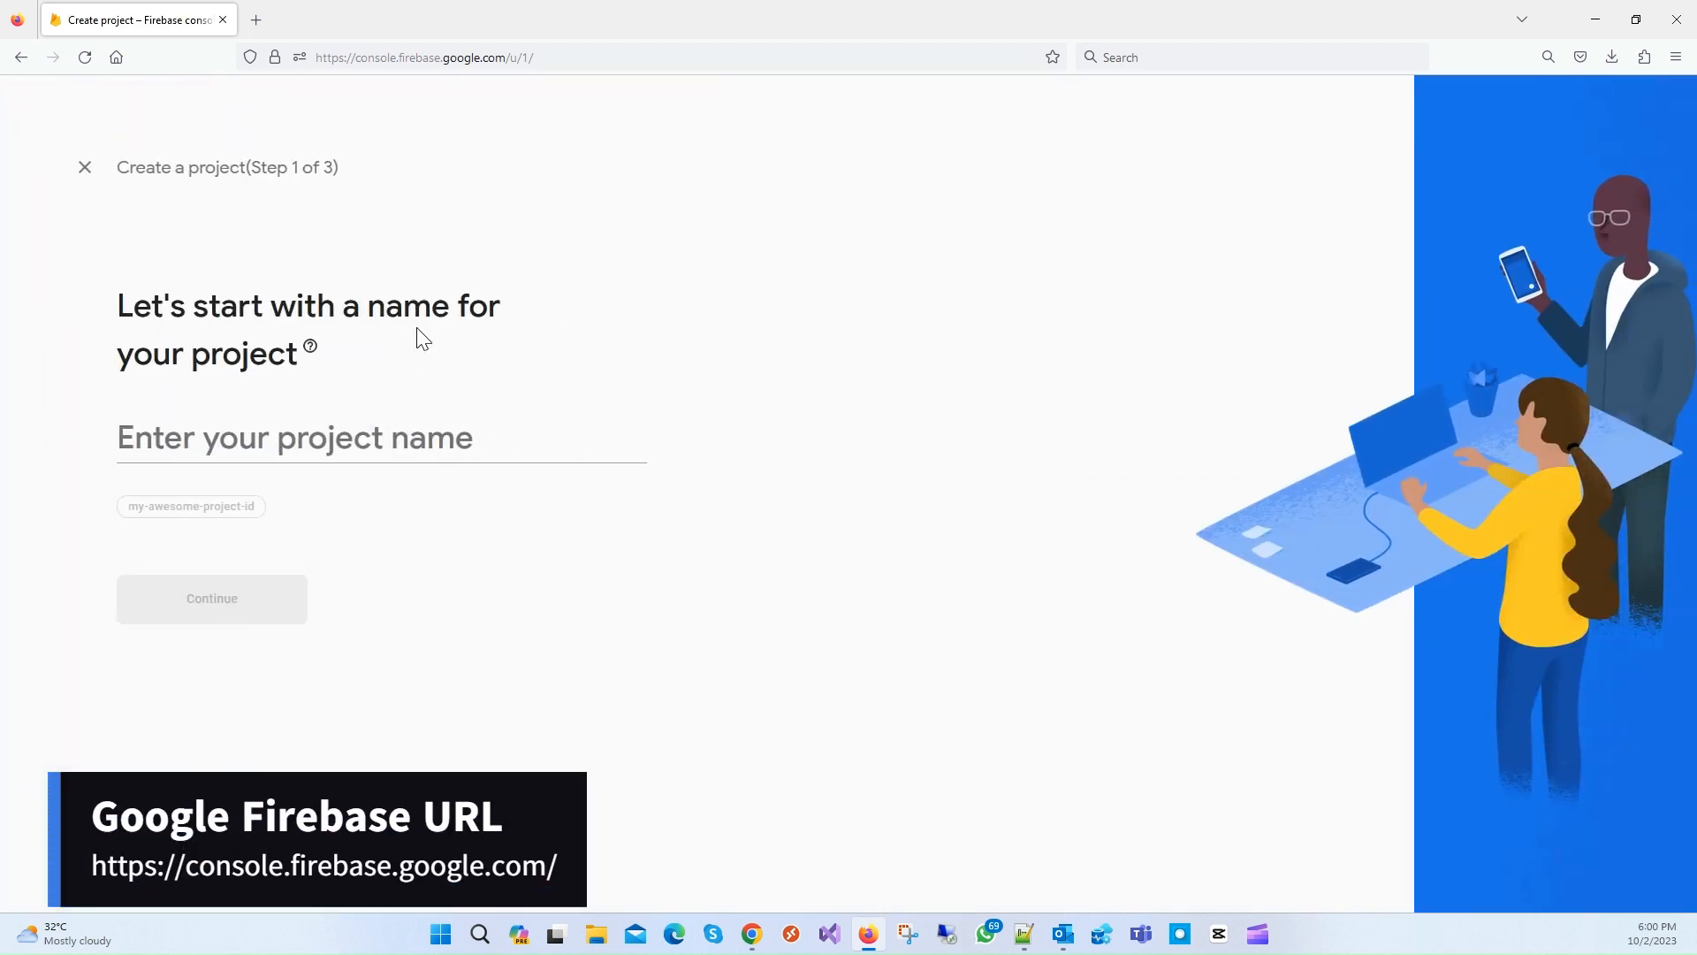
{"action": "left_click", "coordinate": [290, 447]}
{"action": "type", "text": "Te"}
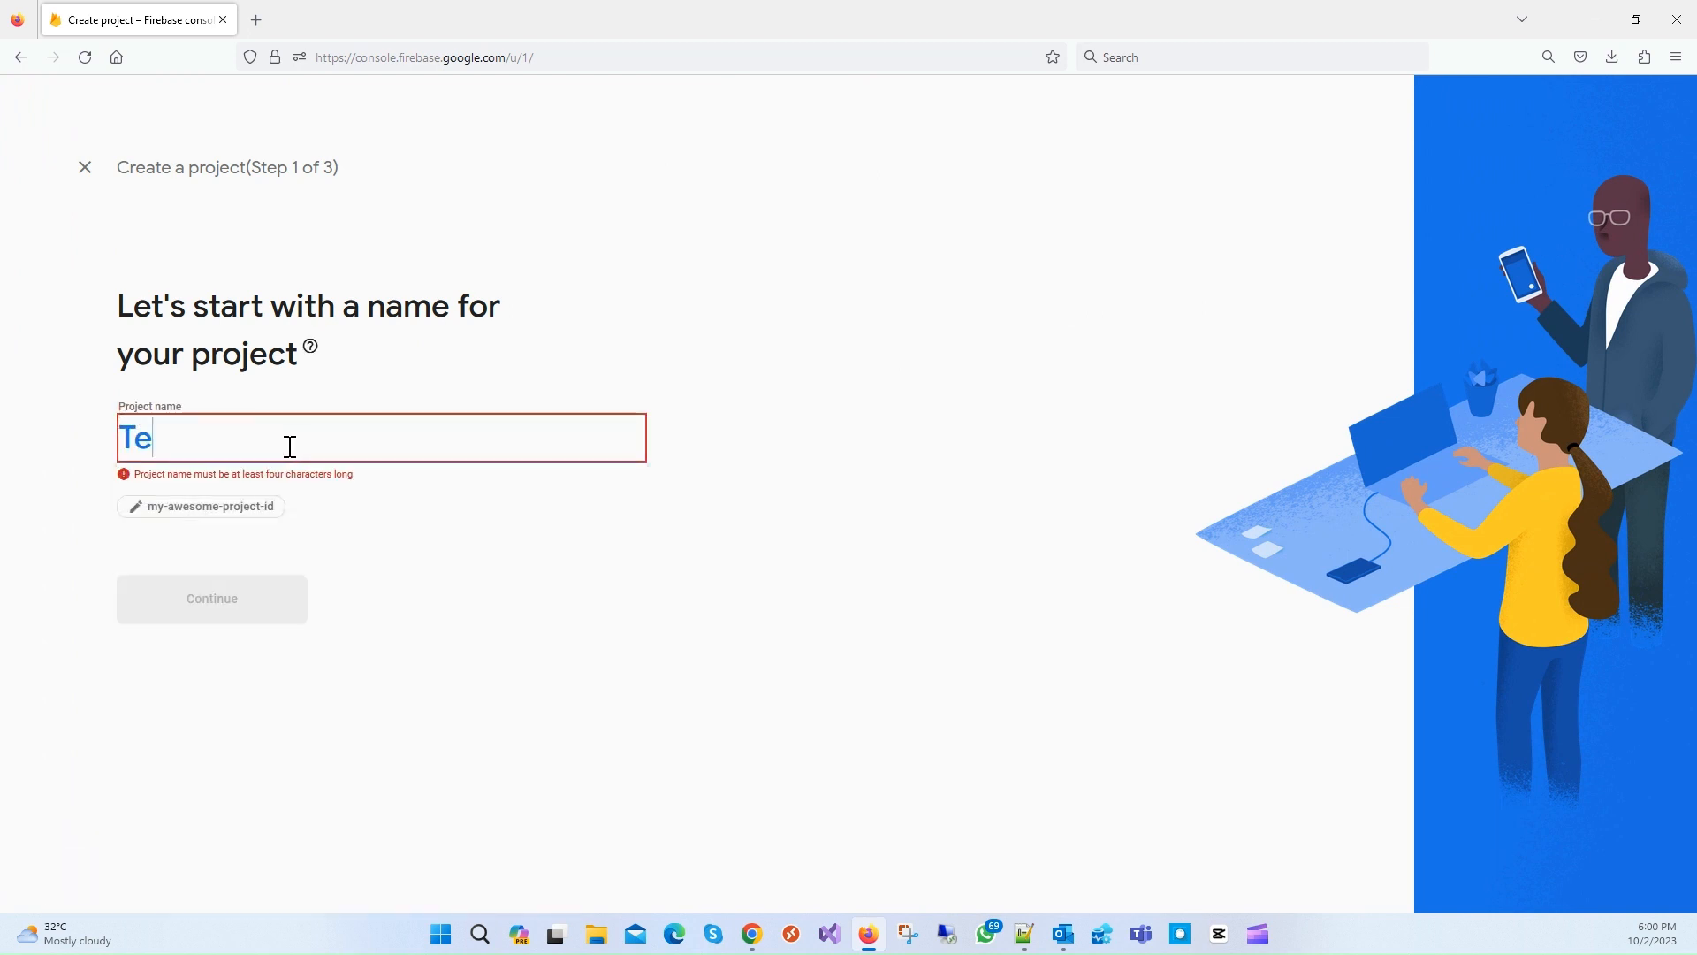
{"action": "type", "text": "stProject"}
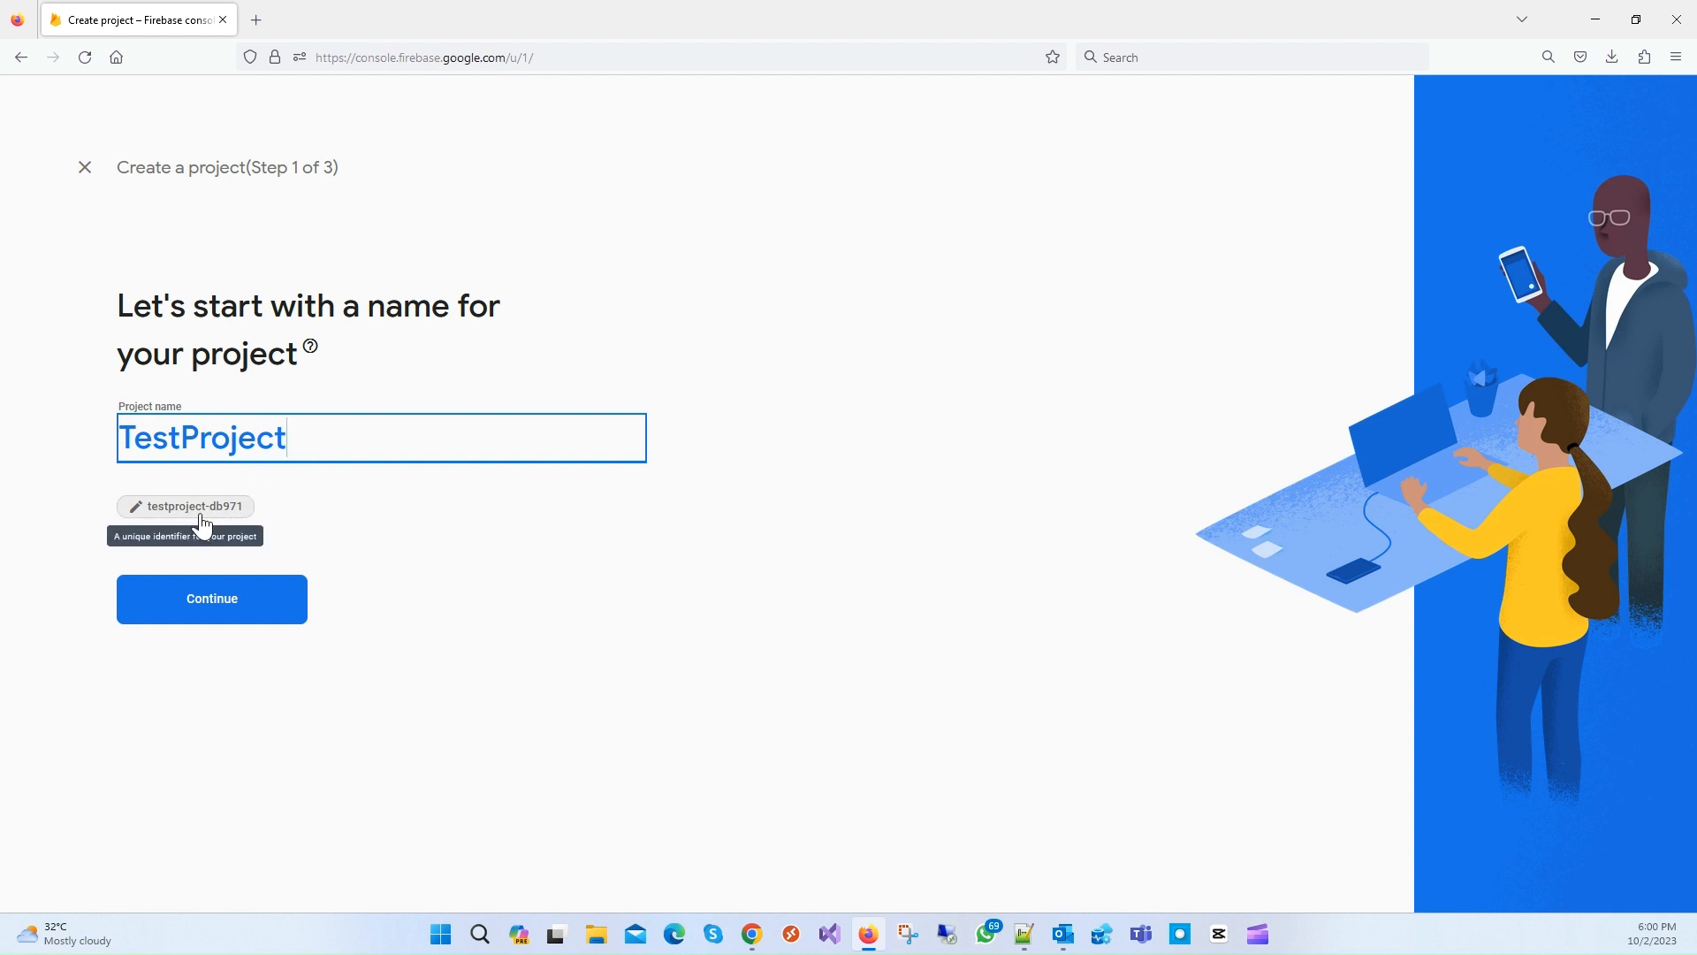
{"action": "left_click", "coordinate": [200, 513]}
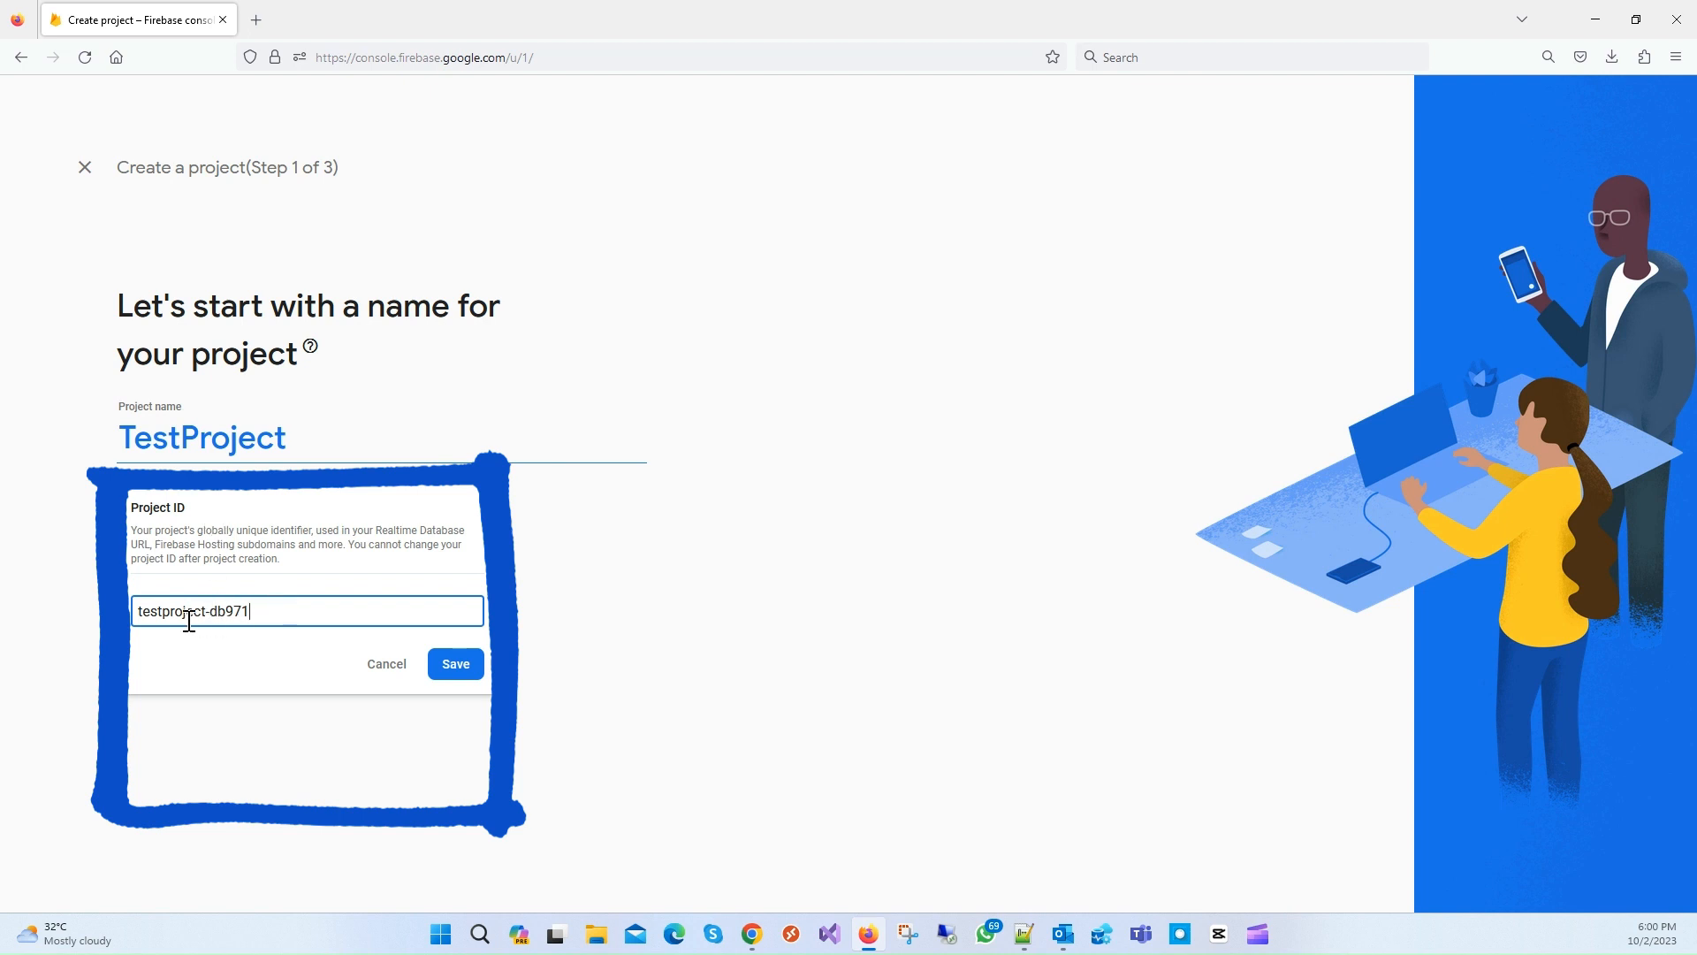
{"action": "left_click", "coordinate": [398, 677]}
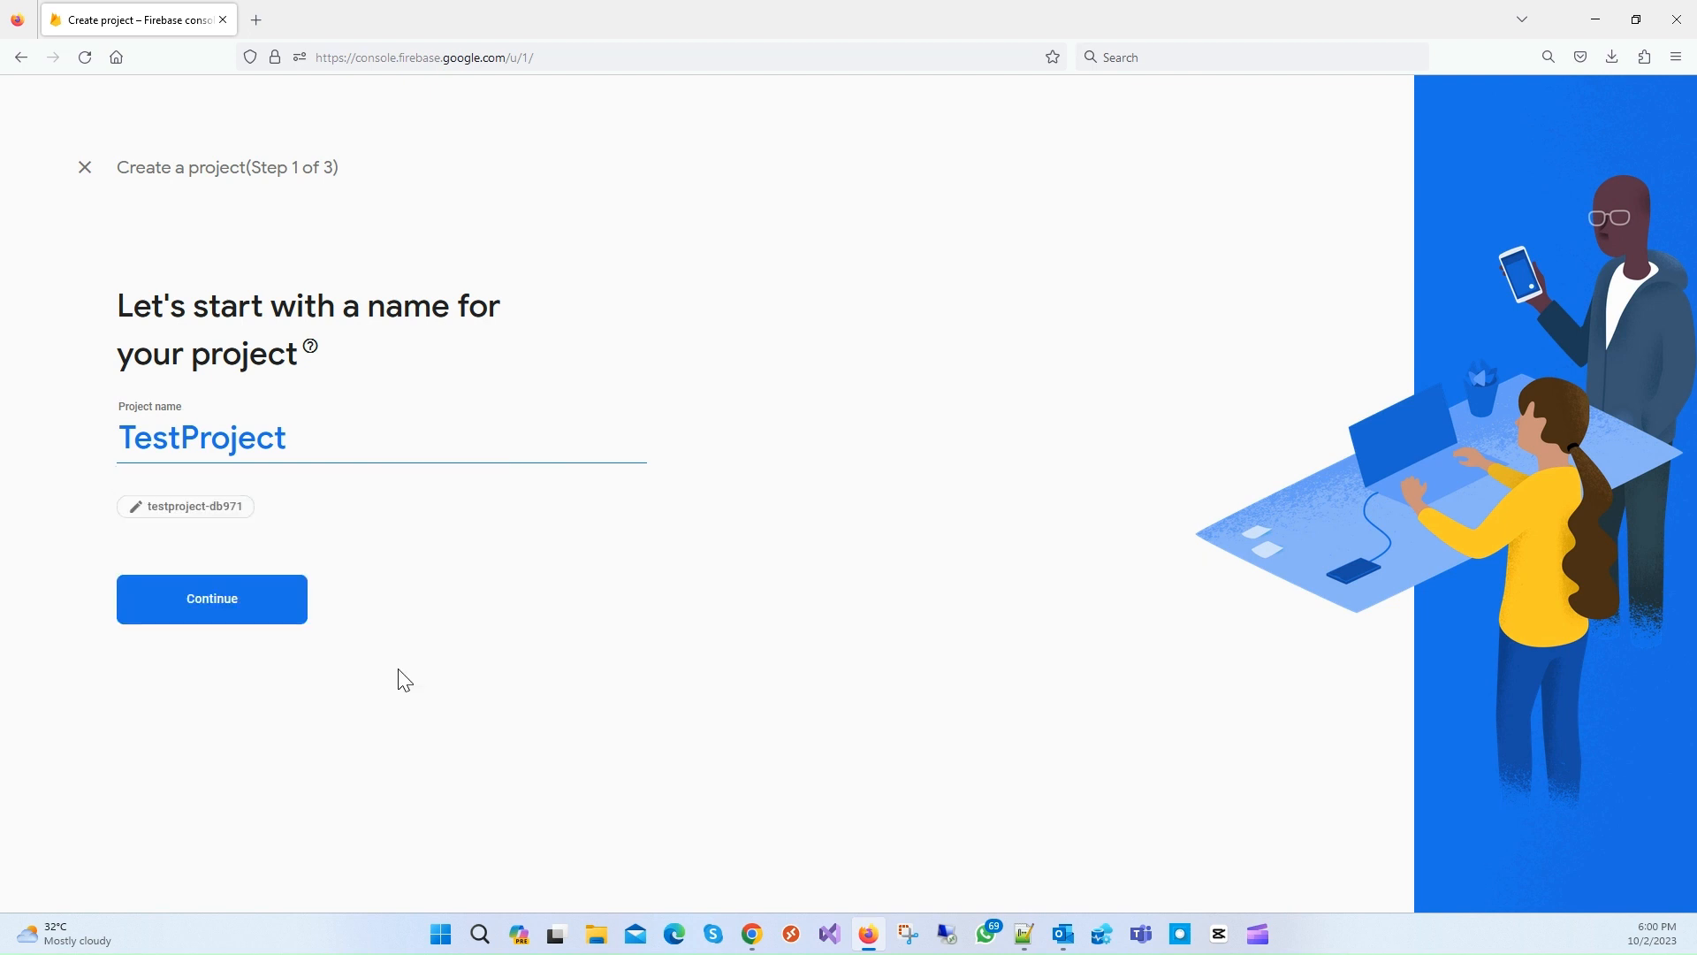
{"action": "left_click", "coordinate": [240, 614]}
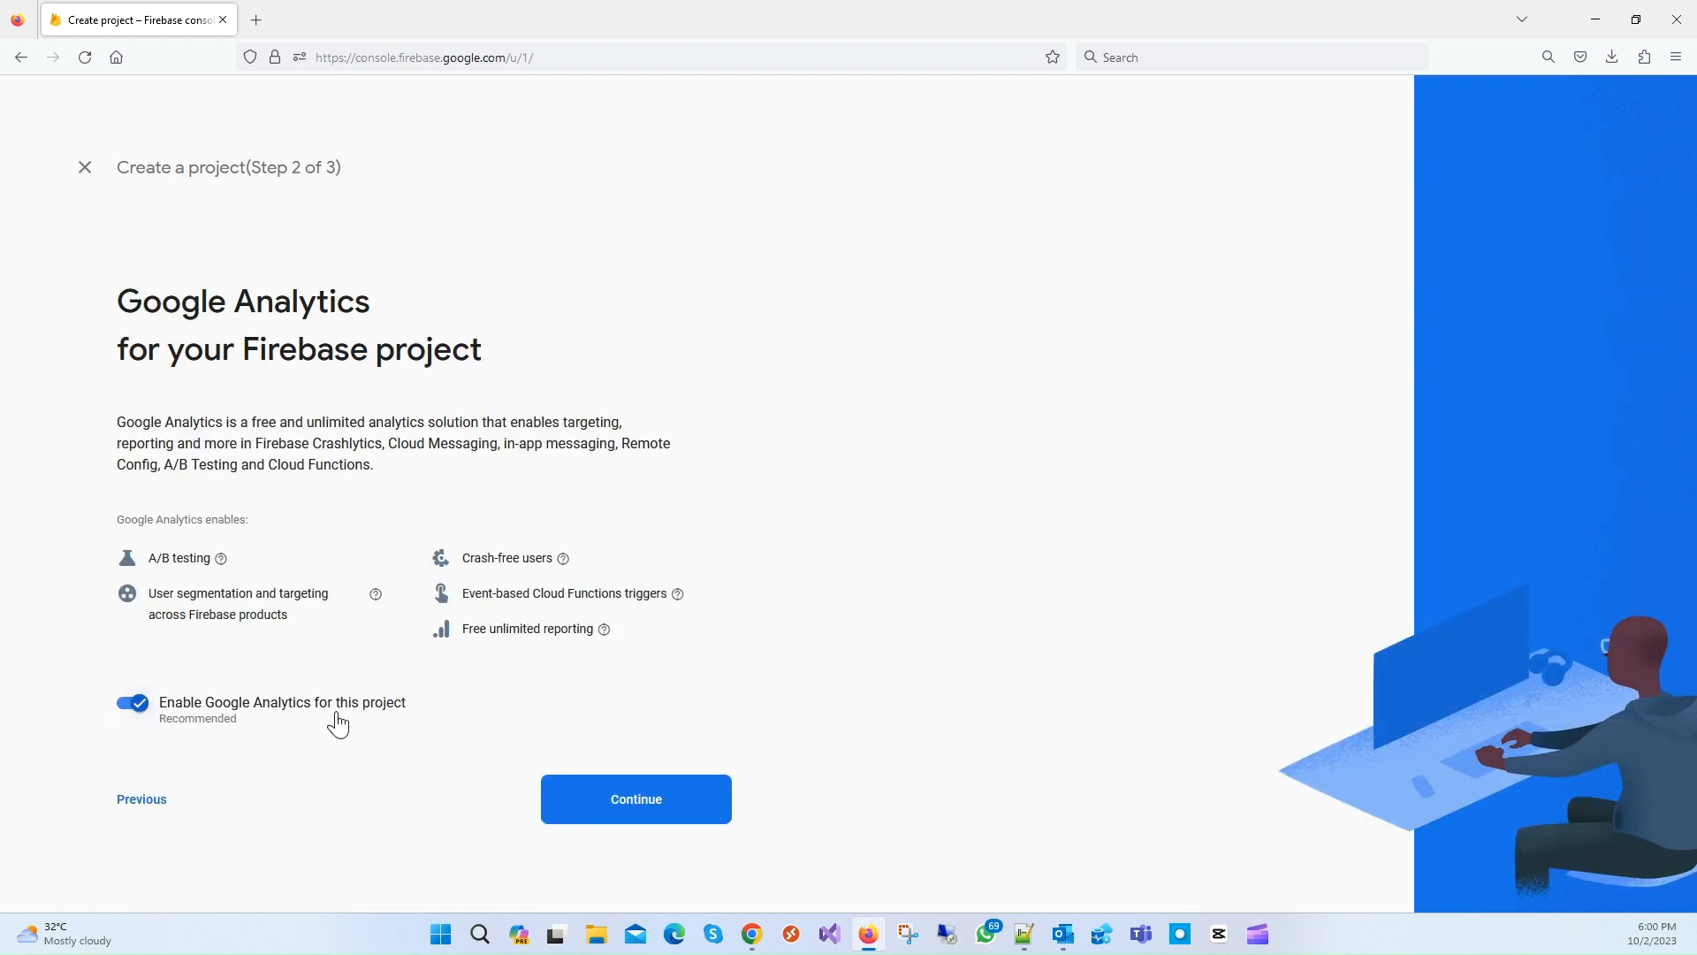
Step: Turn off Google Analytics, create TestProject, and continue into its Project Overview
{"action": "left_click", "coordinate": [676, 812]}
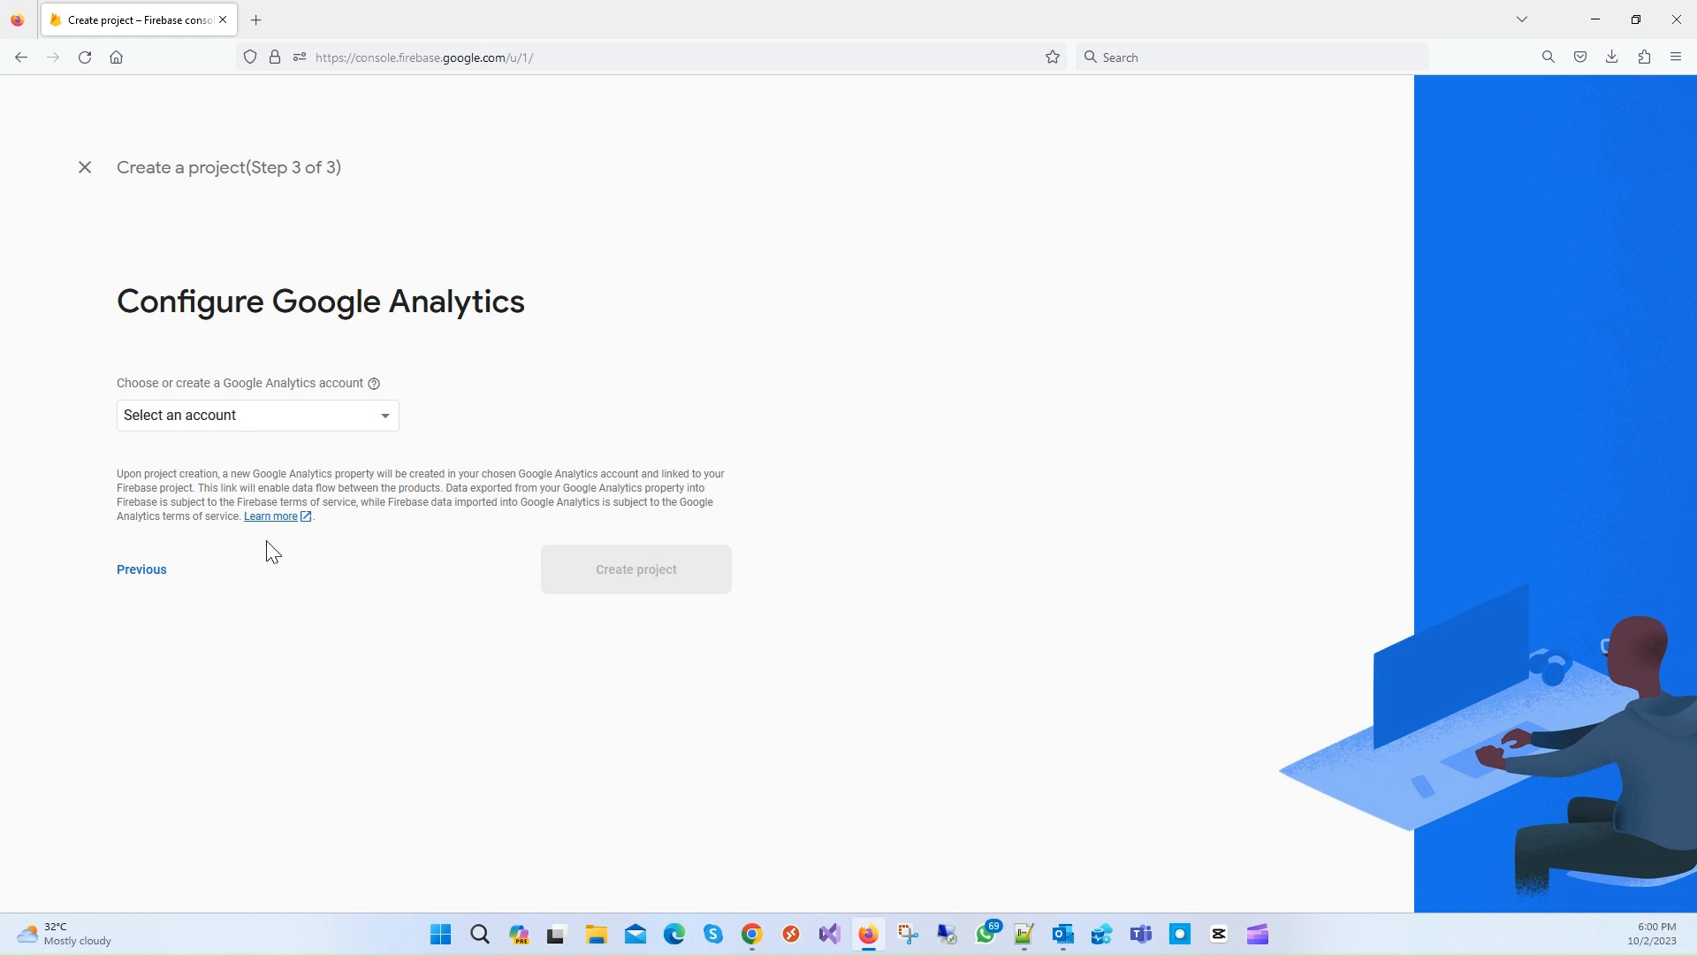
{"action": "left_click", "coordinate": [389, 424]}
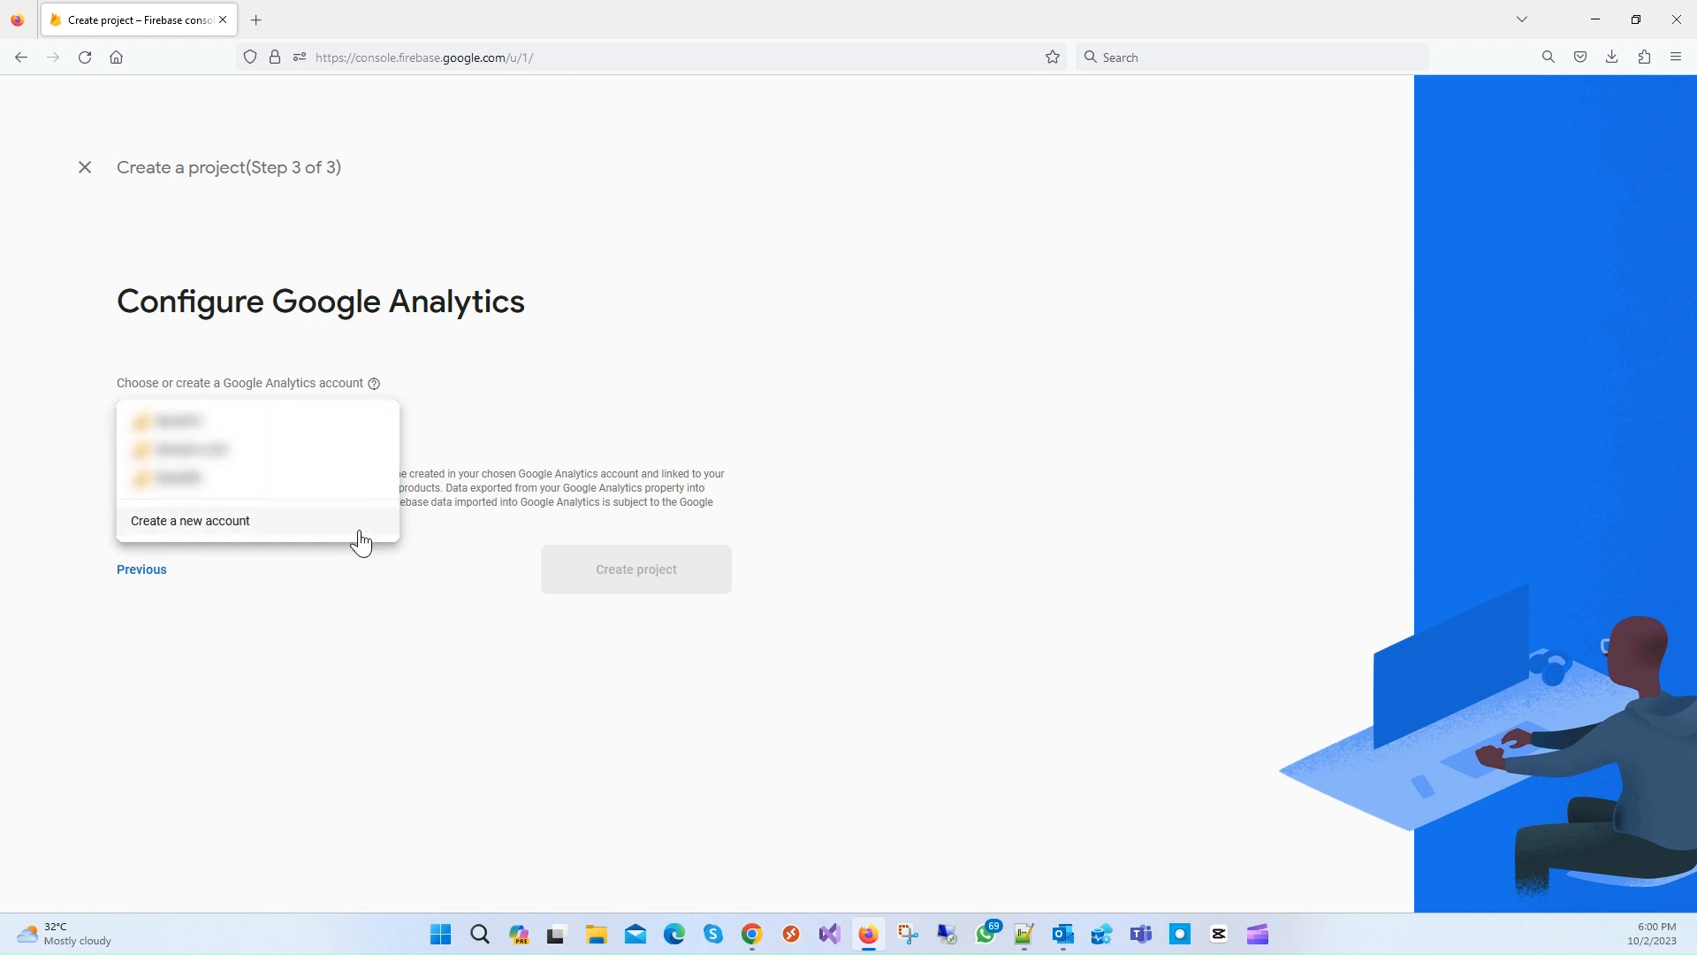
{"action": "left_click", "coordinate": [529, 453]}
{"action": "left_click", "coordinate": [124, 590]}
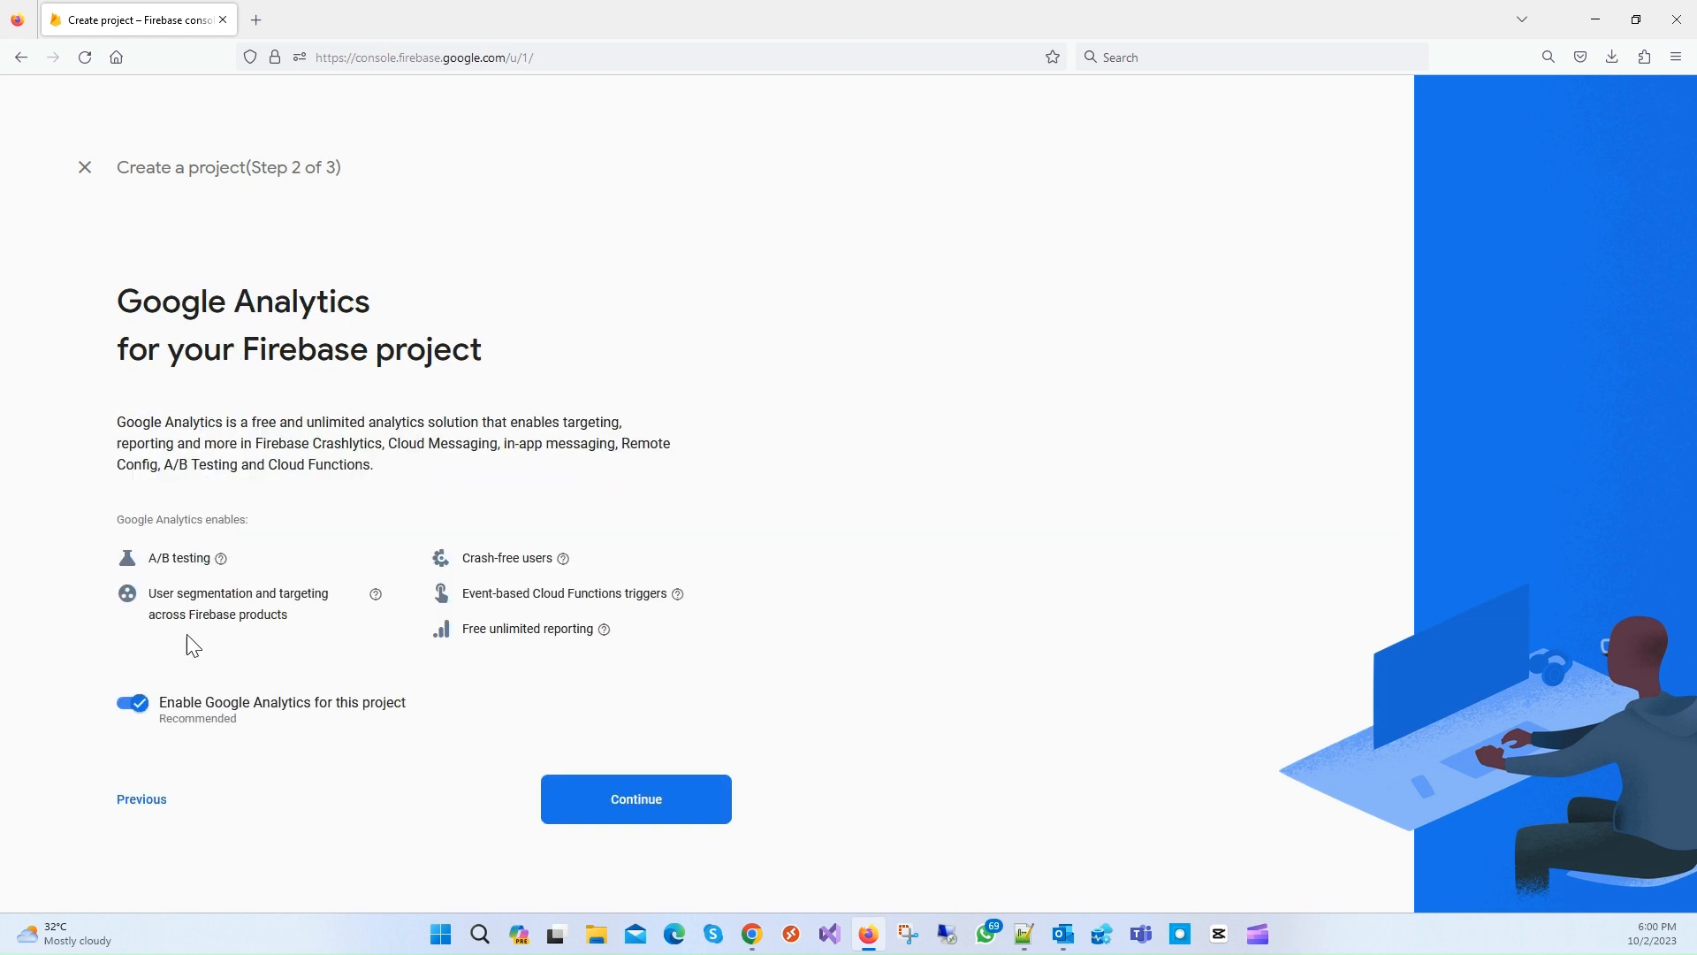
{"action": "left_click", "coordinate": [205, 723]}
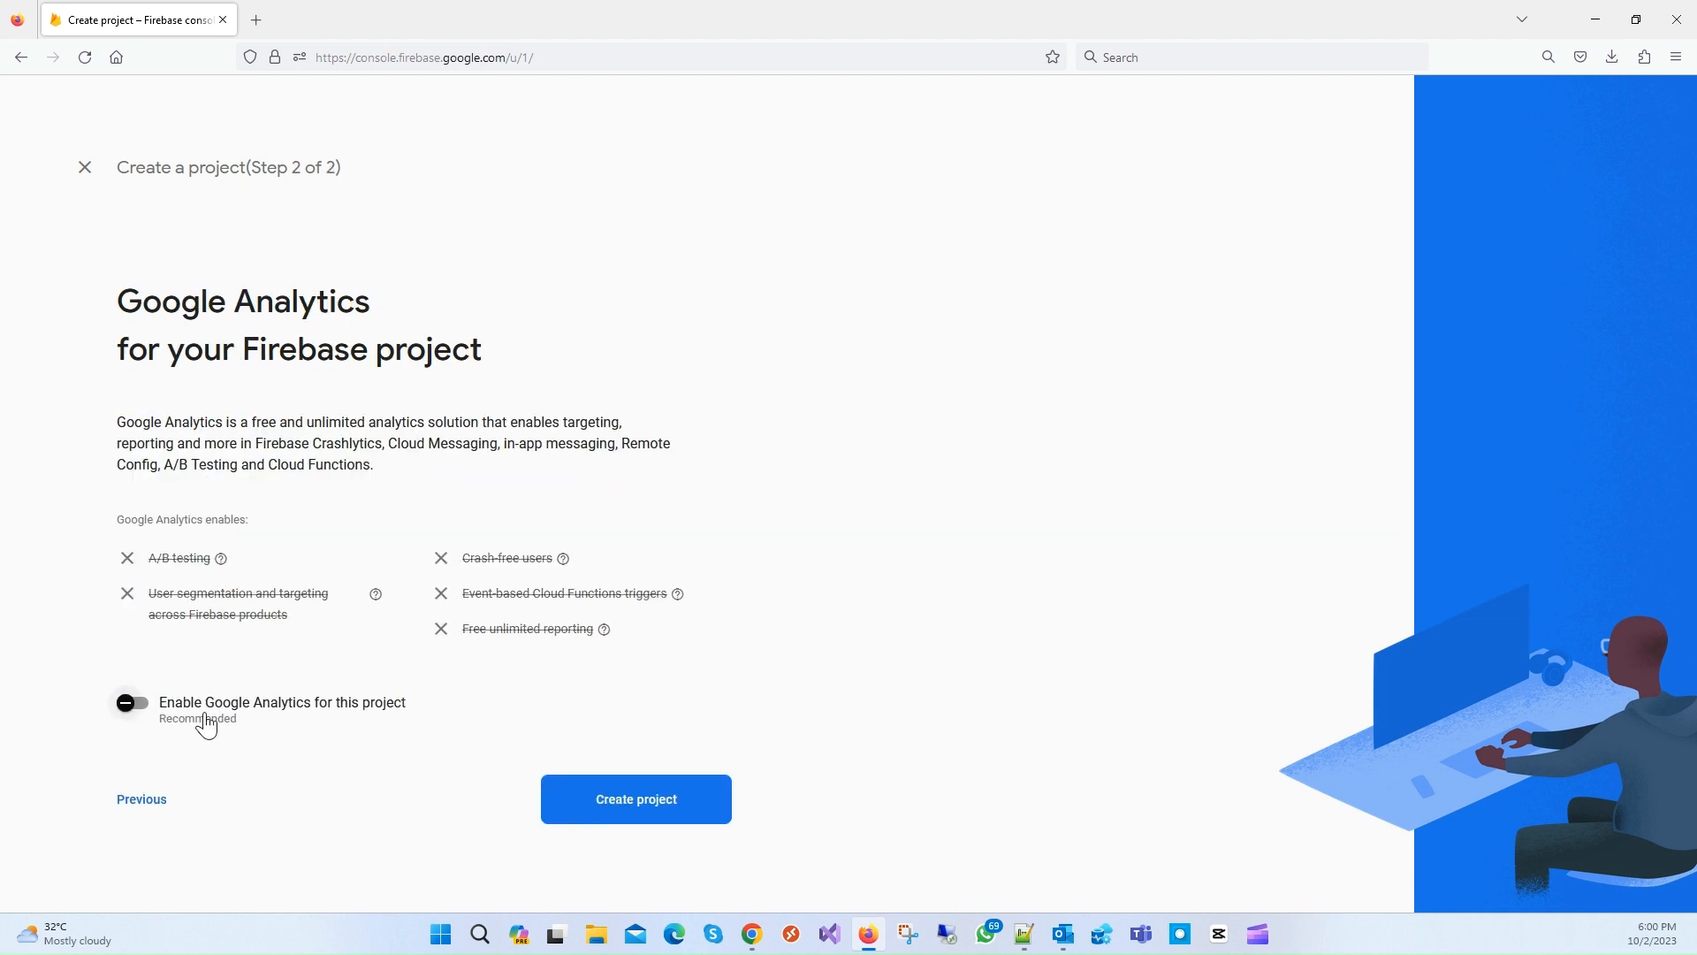
{"action": "left_click", "coordinate": [653, 805]}
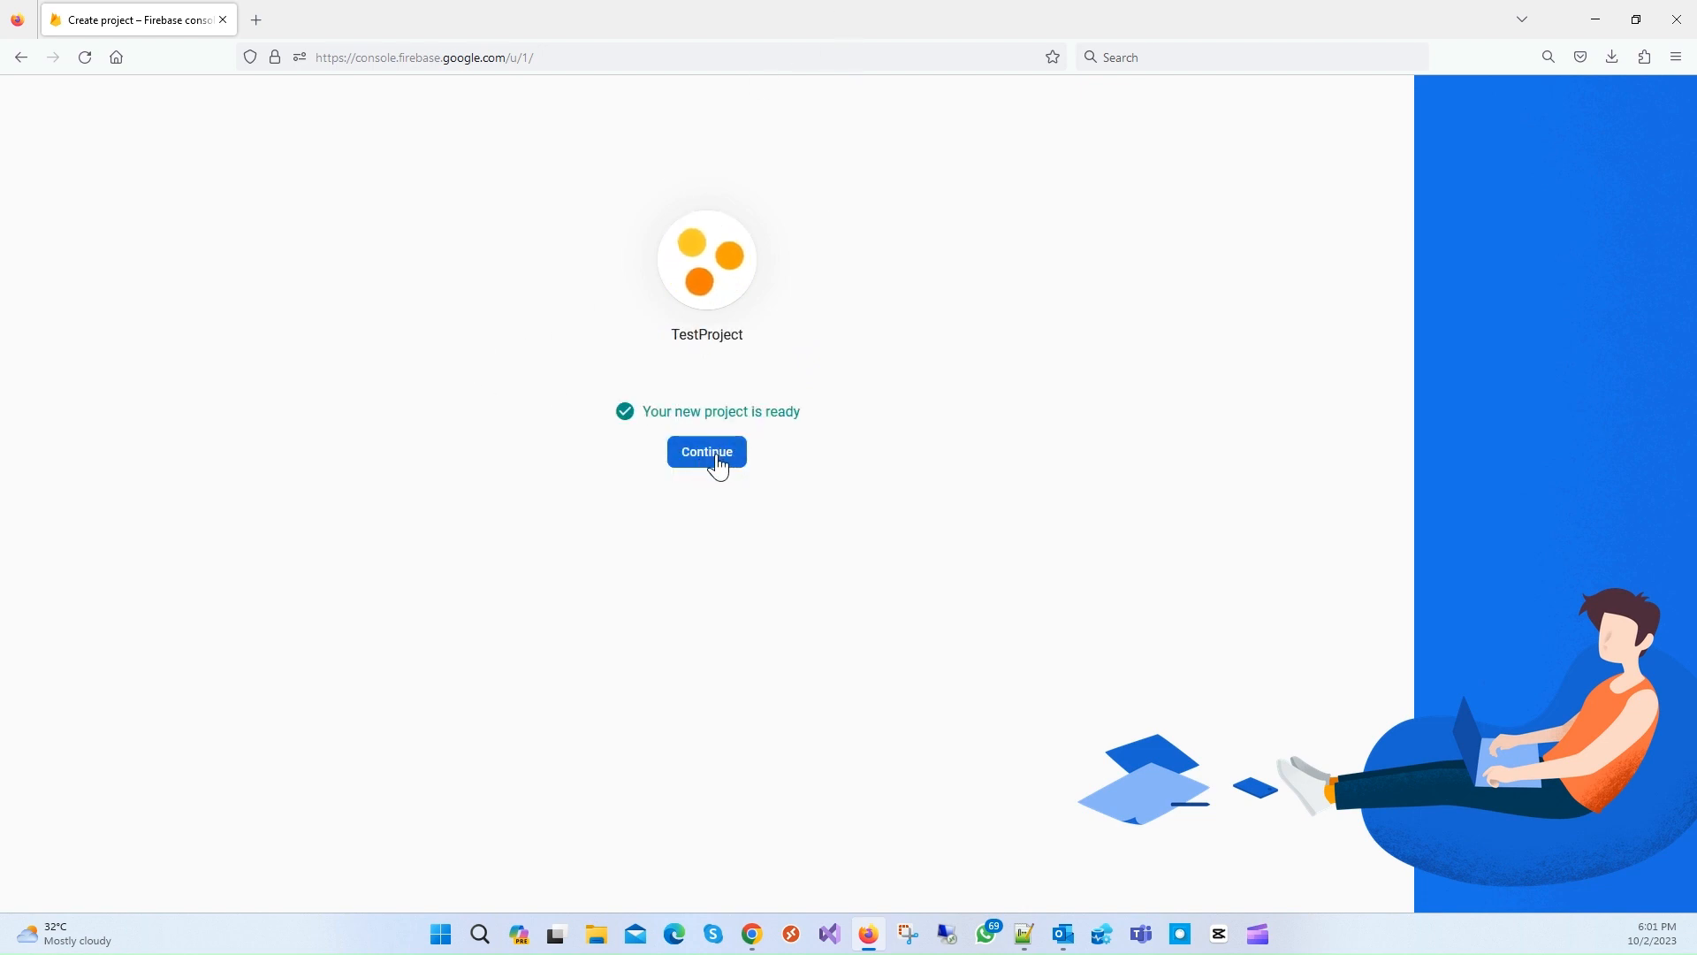
{"action": "left_click", "coordinate": [718, 462]}
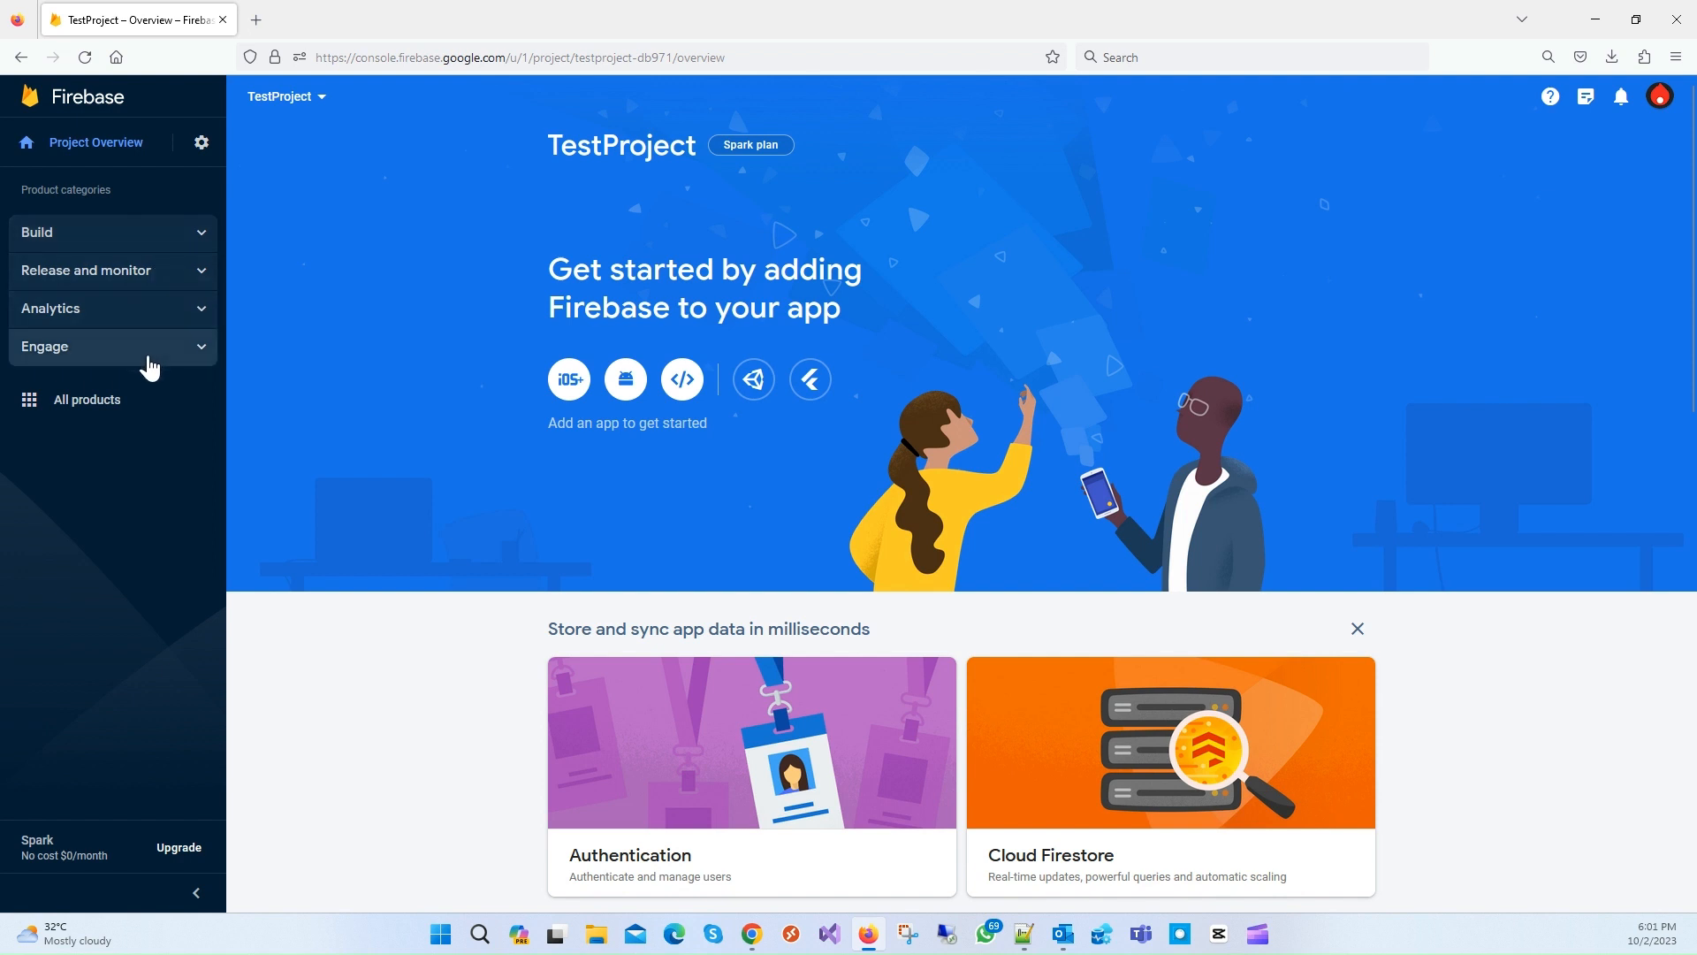
Step: Expand the sidebar product categories and open Hosting under Build
{"action": "left_click", "coordinate": [149, 358]}
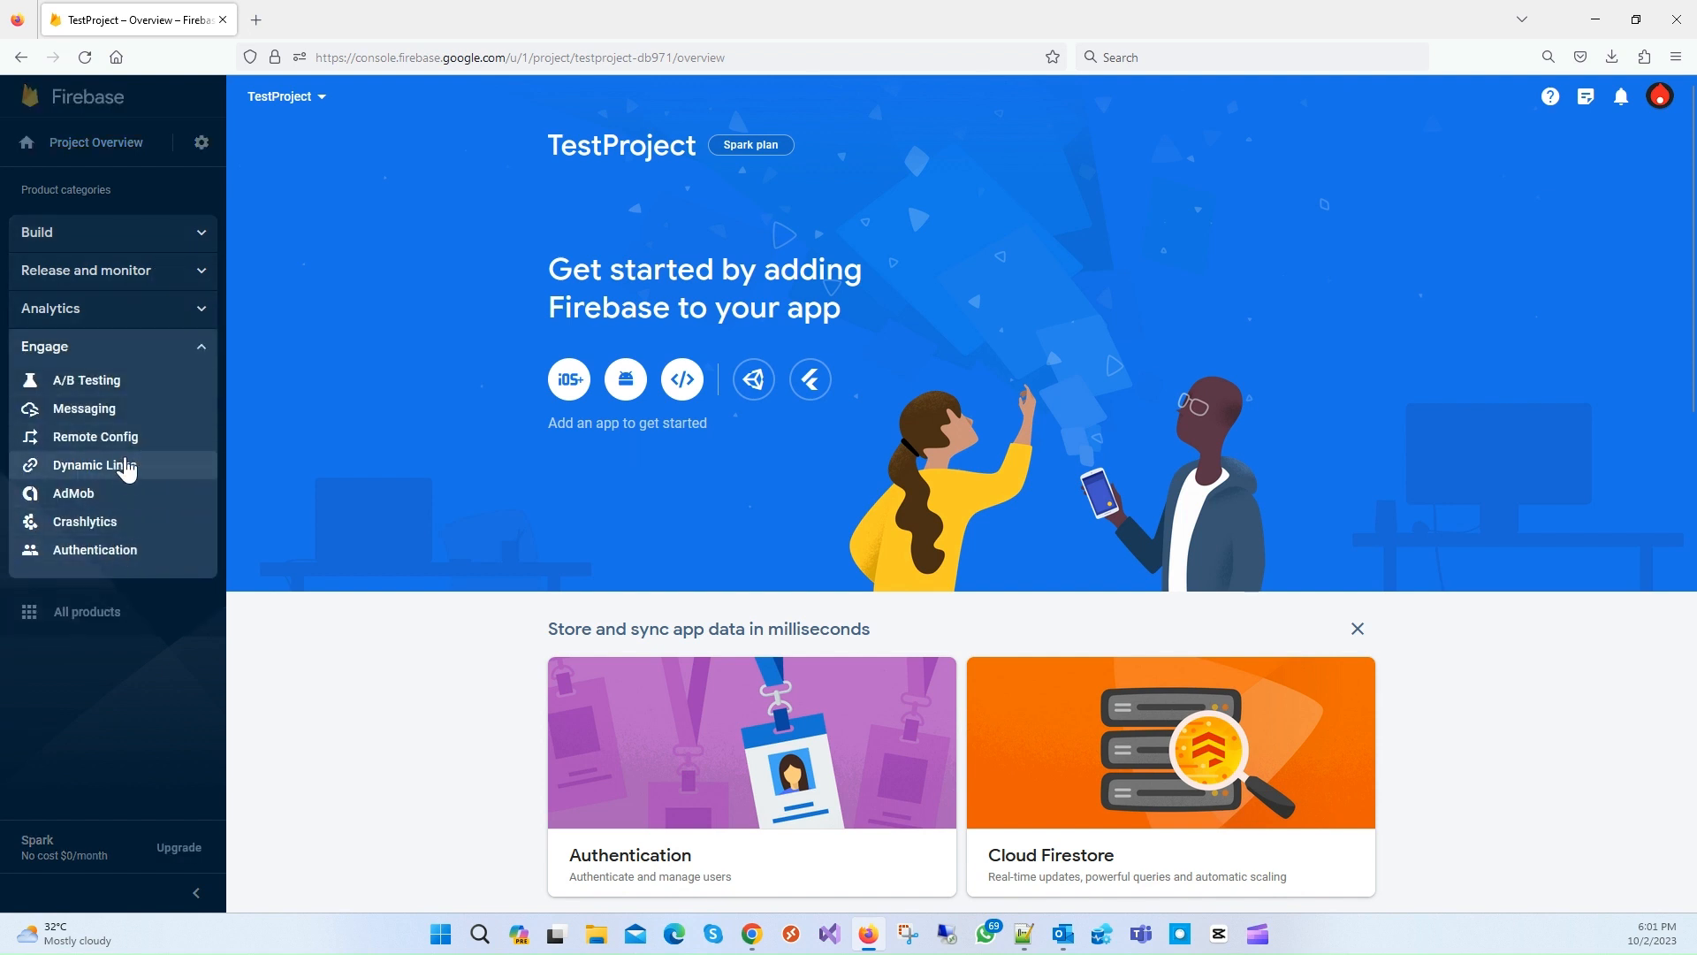
{"action": "left_click", "coordinate": [198, 310]}
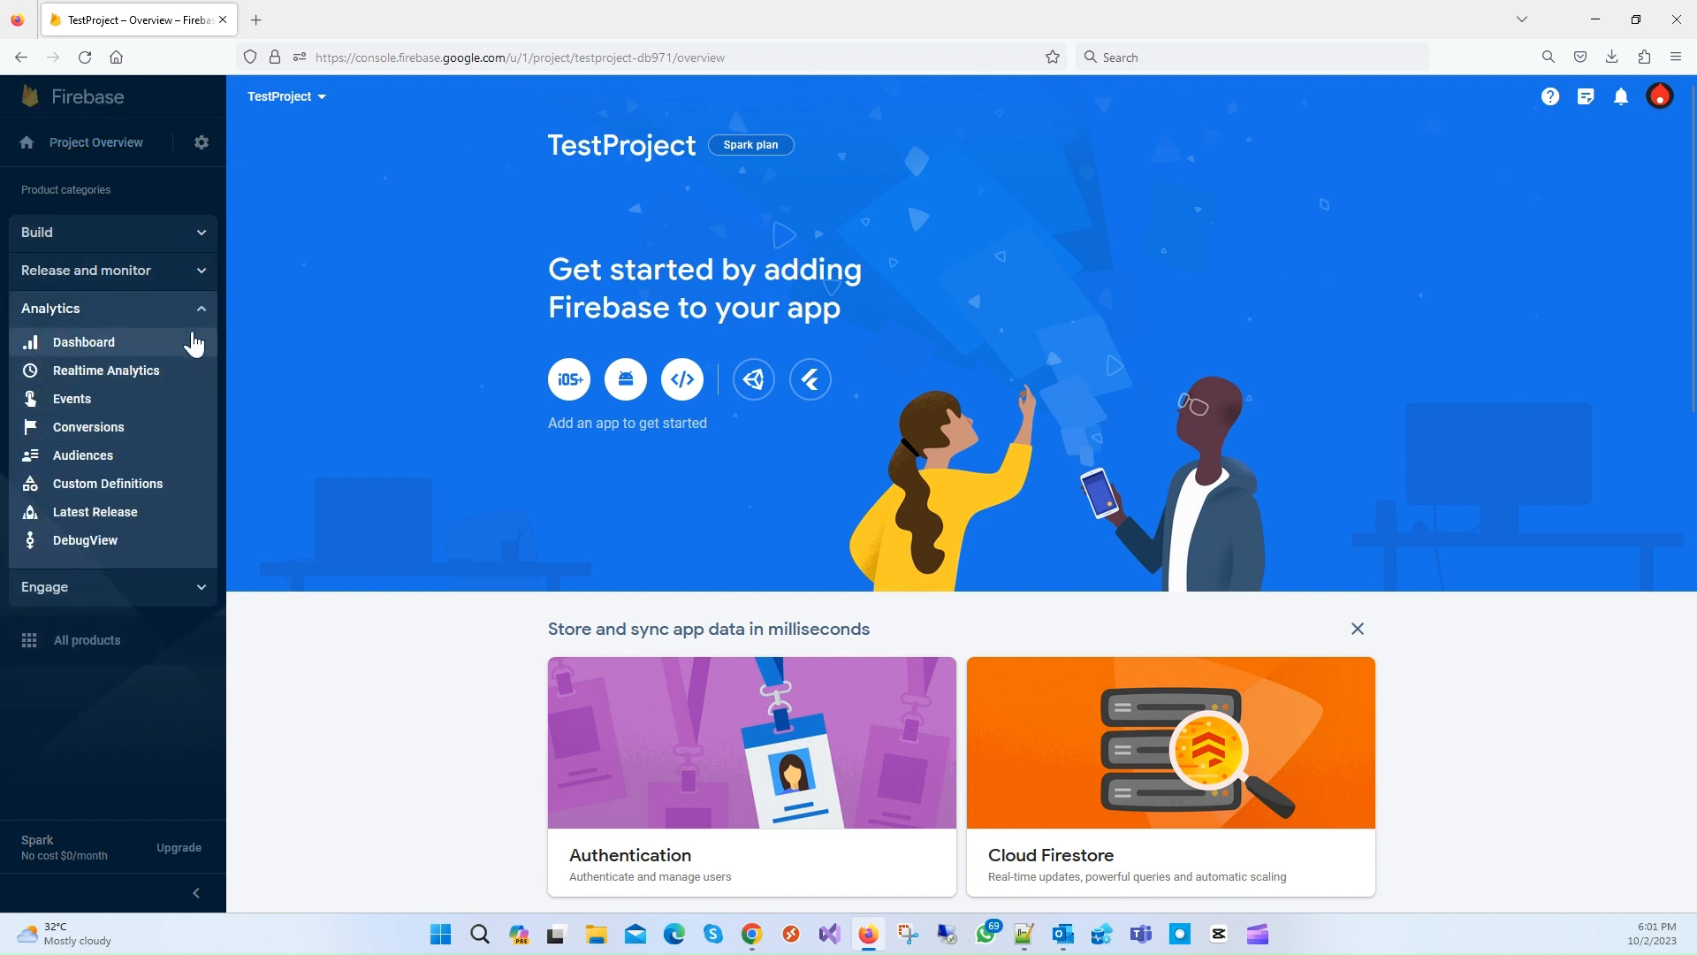
{"action": "left_click", "coordinate": [198, 279]}
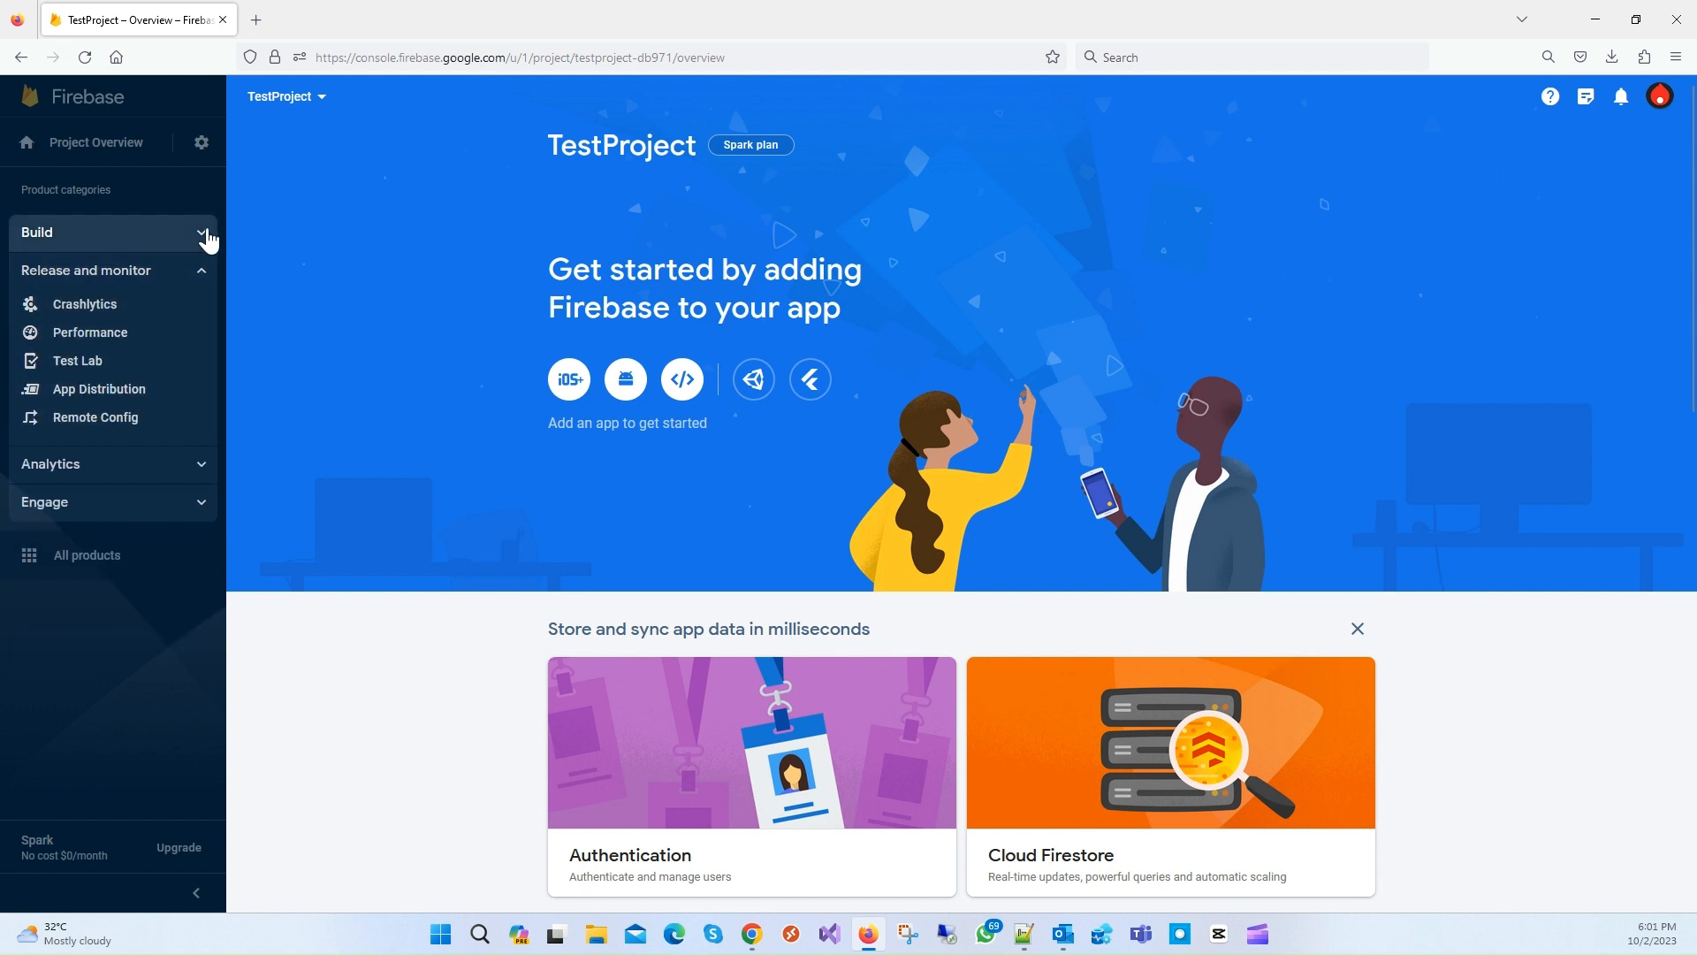
{"action": "left_click", "coordinate": [203, 234]}
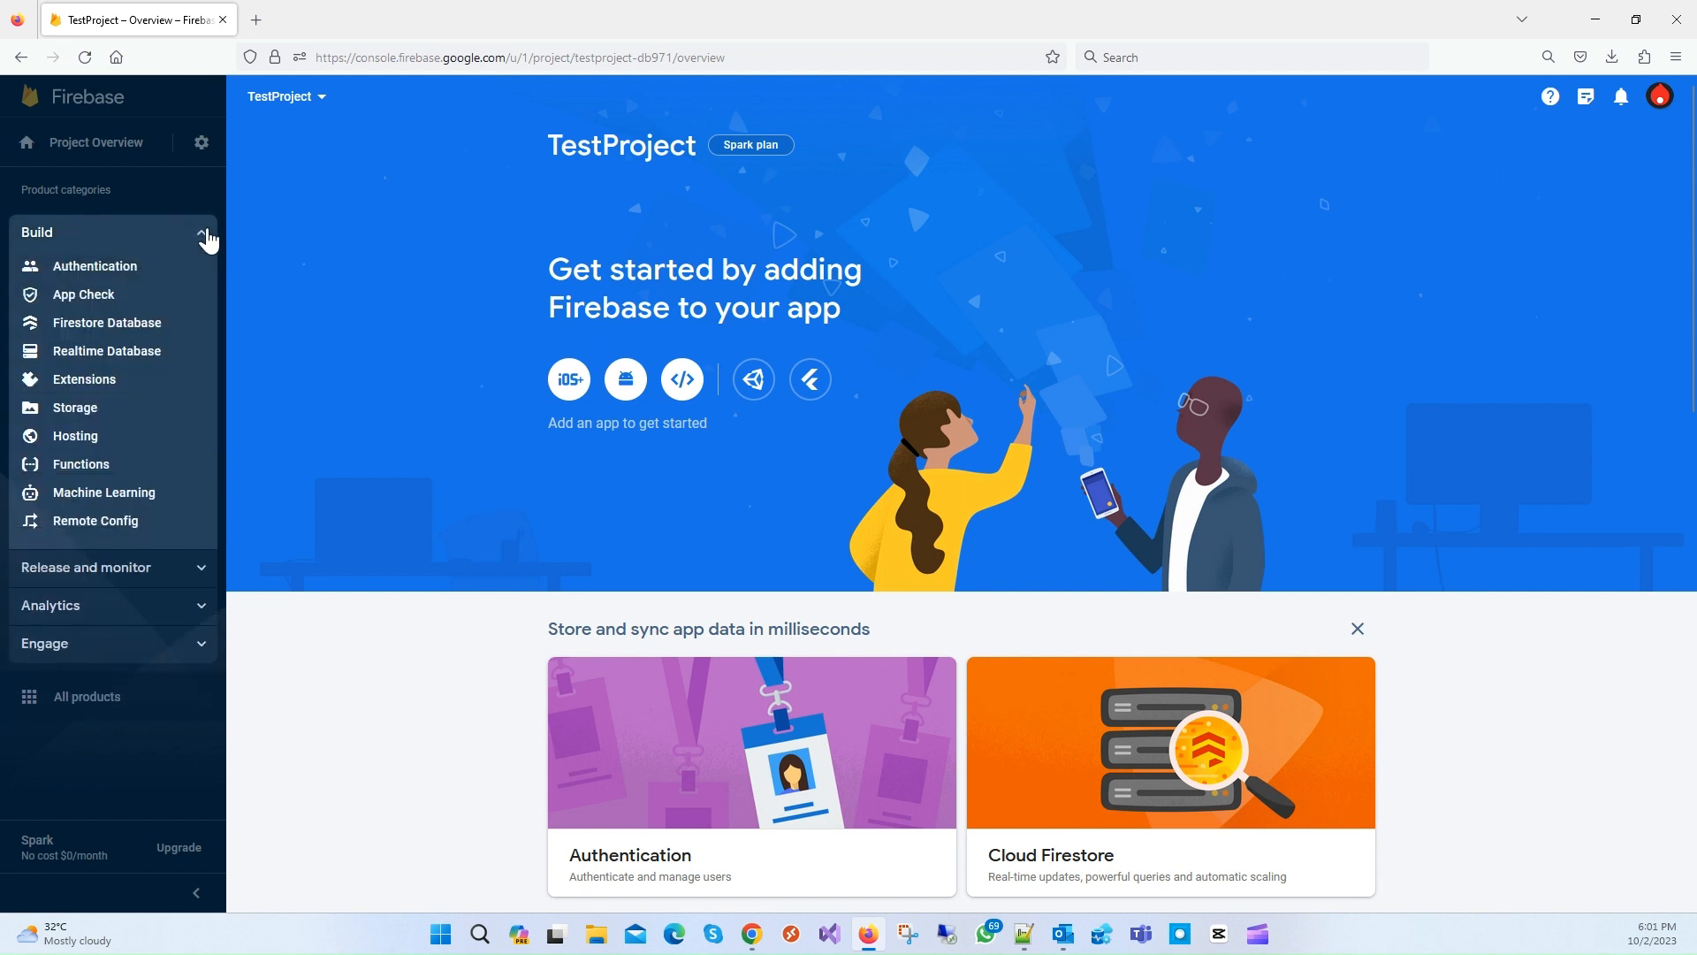
{"action": "left_click", "coordinate": [84, 438]}
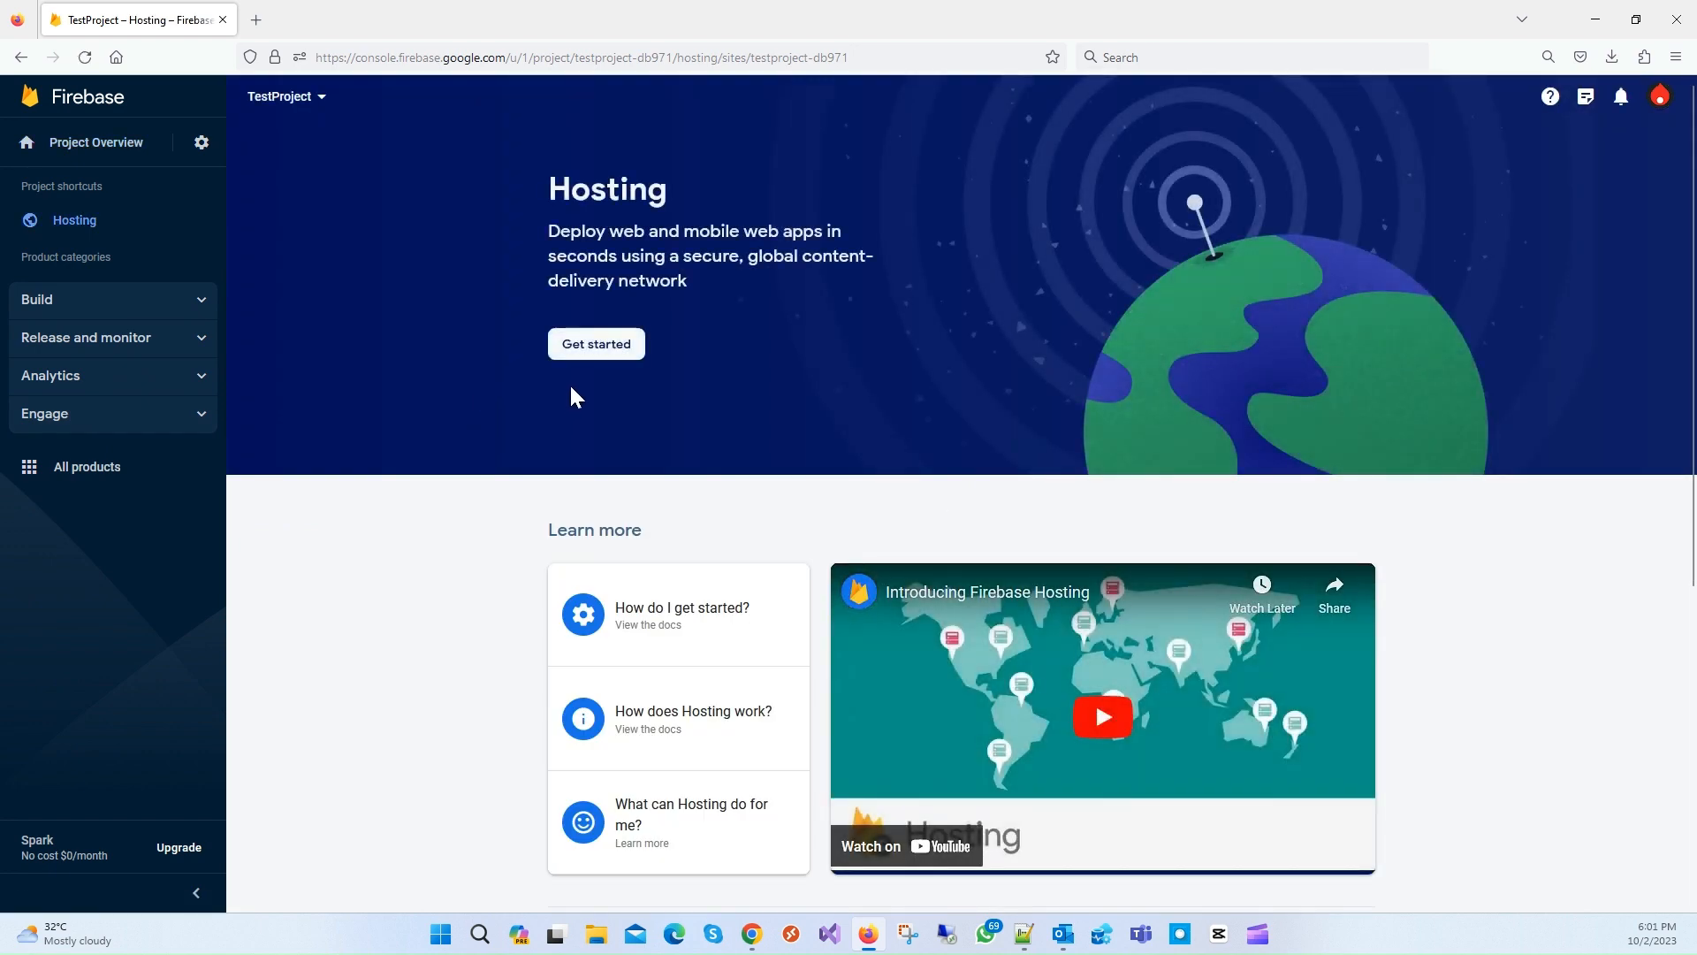
Step: Start Hosting setup, copy 'npm install -g firebase-tools', and launch cmd via Win+R
{"action": "left_click", "coordinate": [597, 345]}
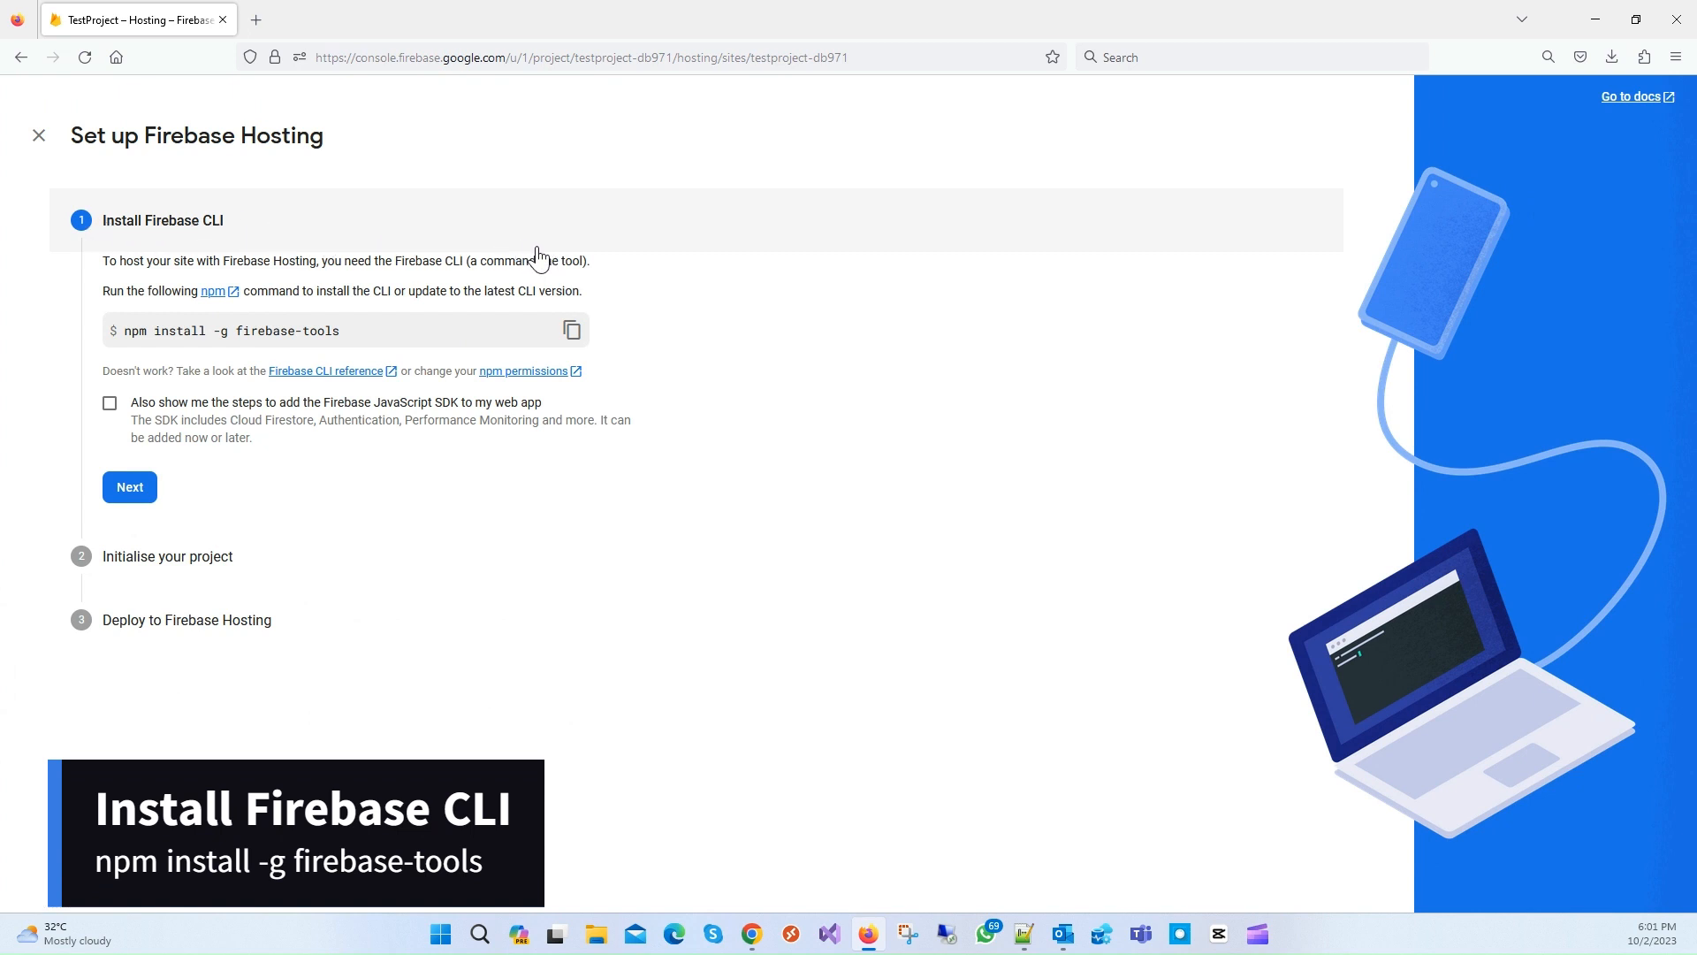
{"action": "left_click", "coordinate": [572, 330]}
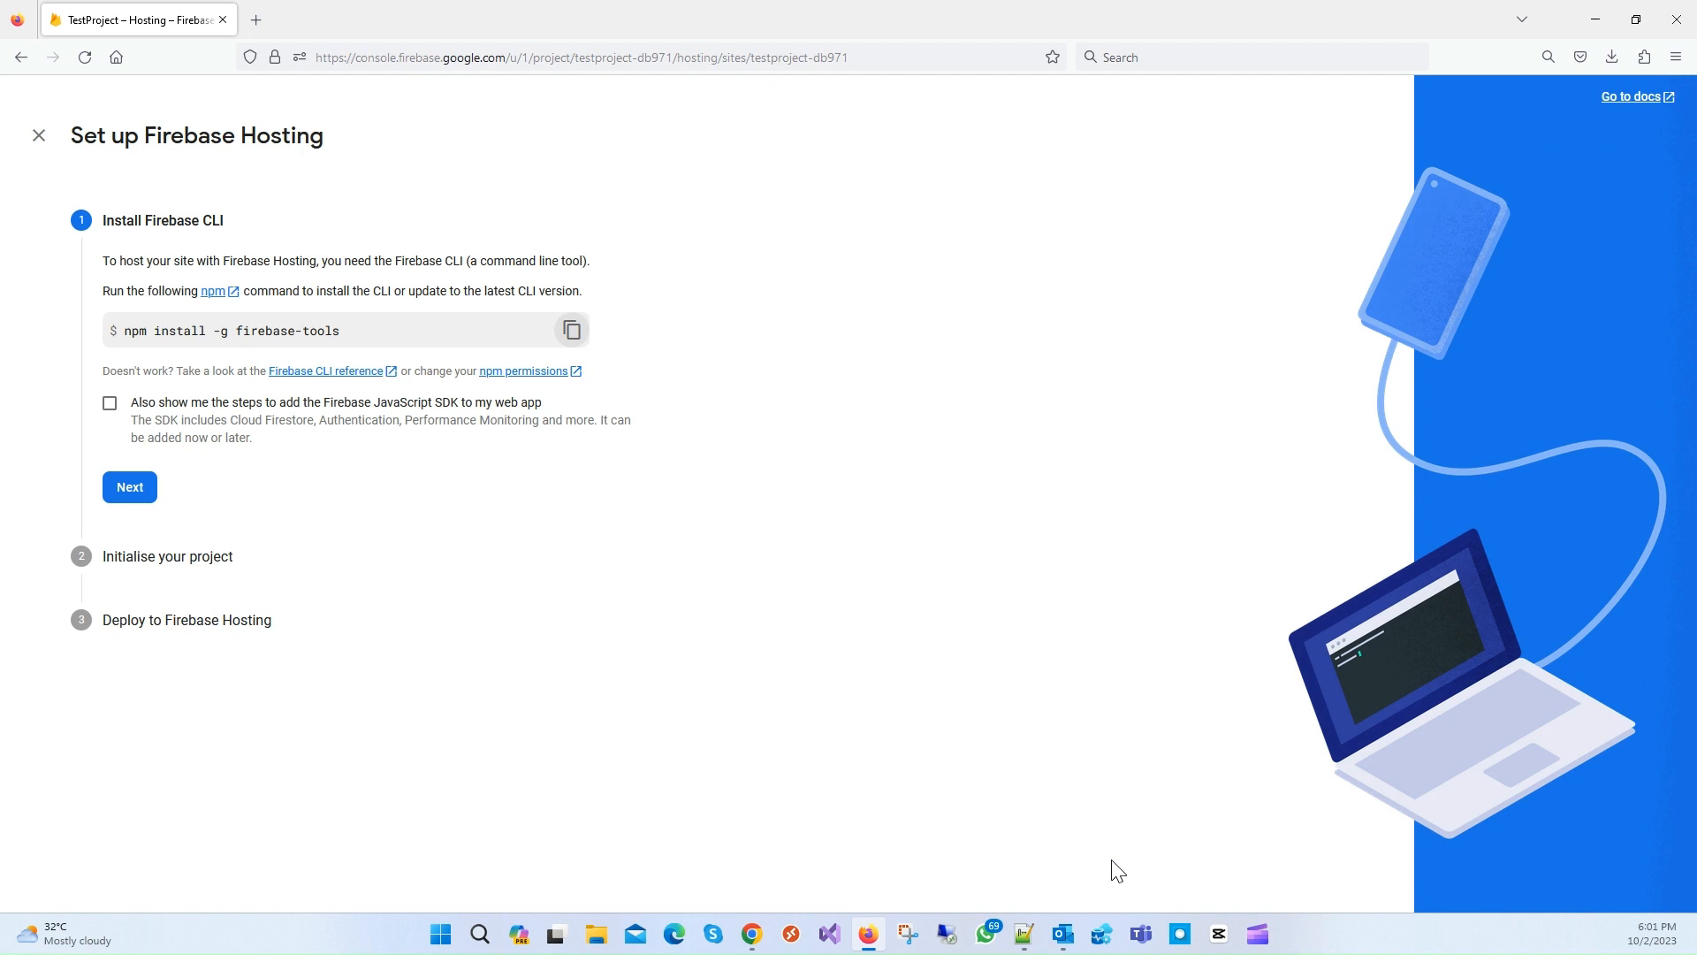
{"action": "key", "text": "super+r"}
{"action": "key", "text": "Return"}
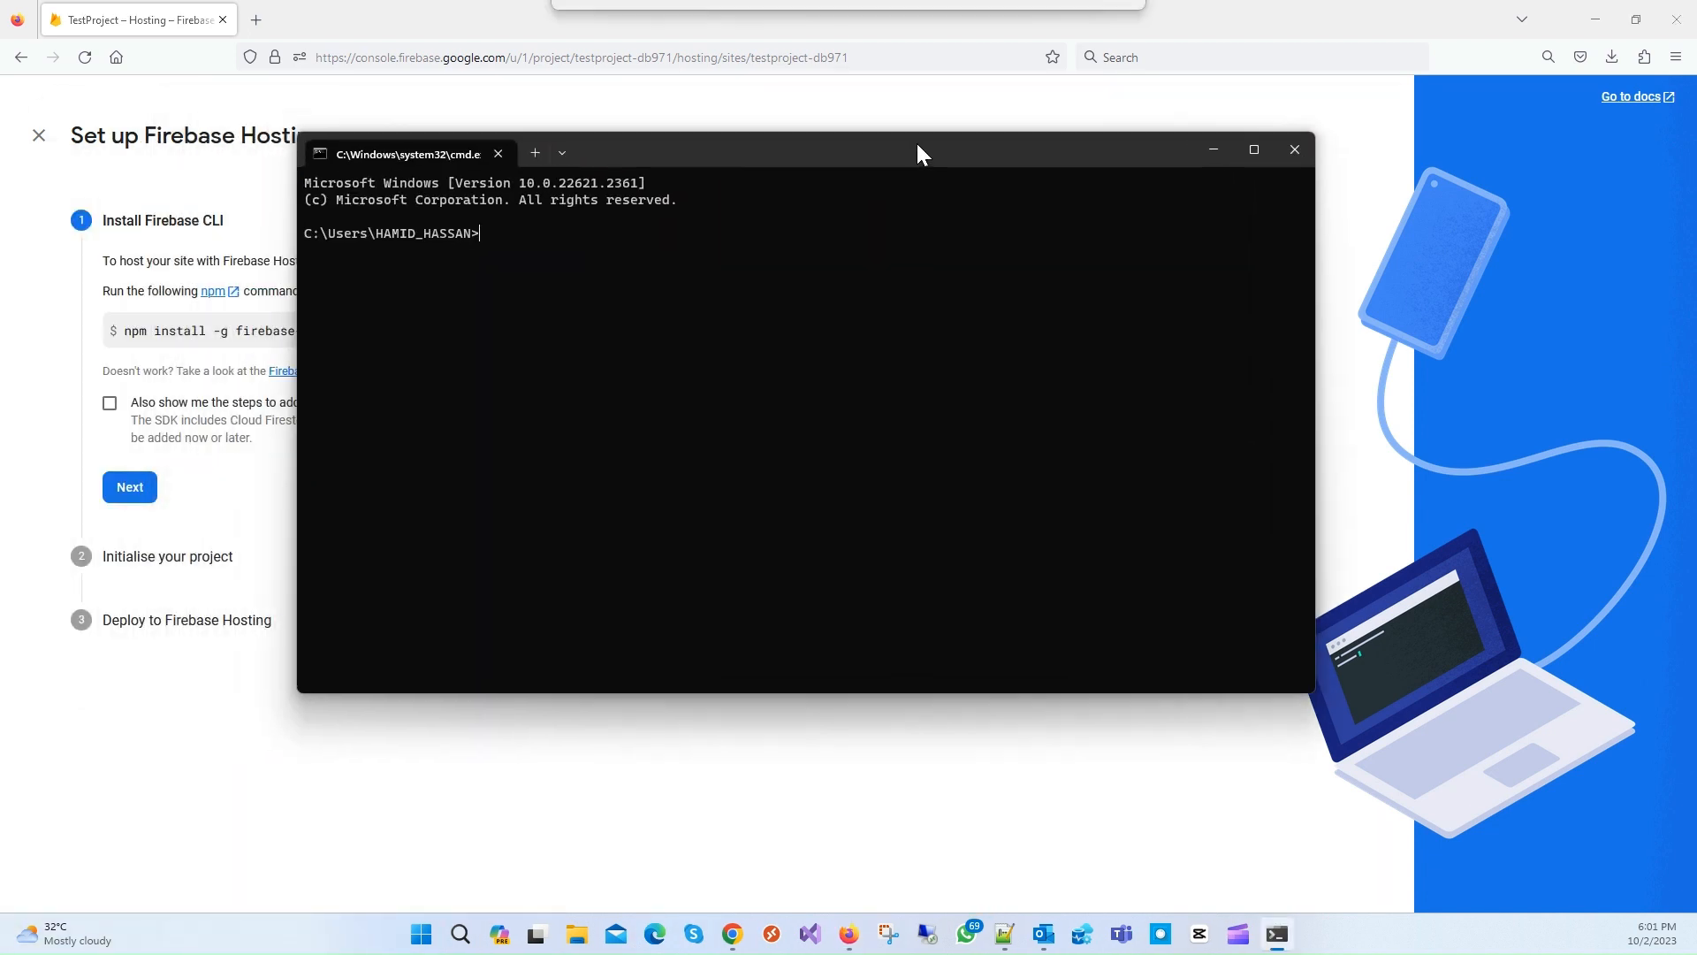
Step: Paste then erase the install command in Command Prompt and advance Hosting setup to Initialise your project
{"action": "left_click_drag", "start_coordinate": [917, 154], "coordinate": [918, 159]}
{"action": "key", "text": "ctrl+v"}
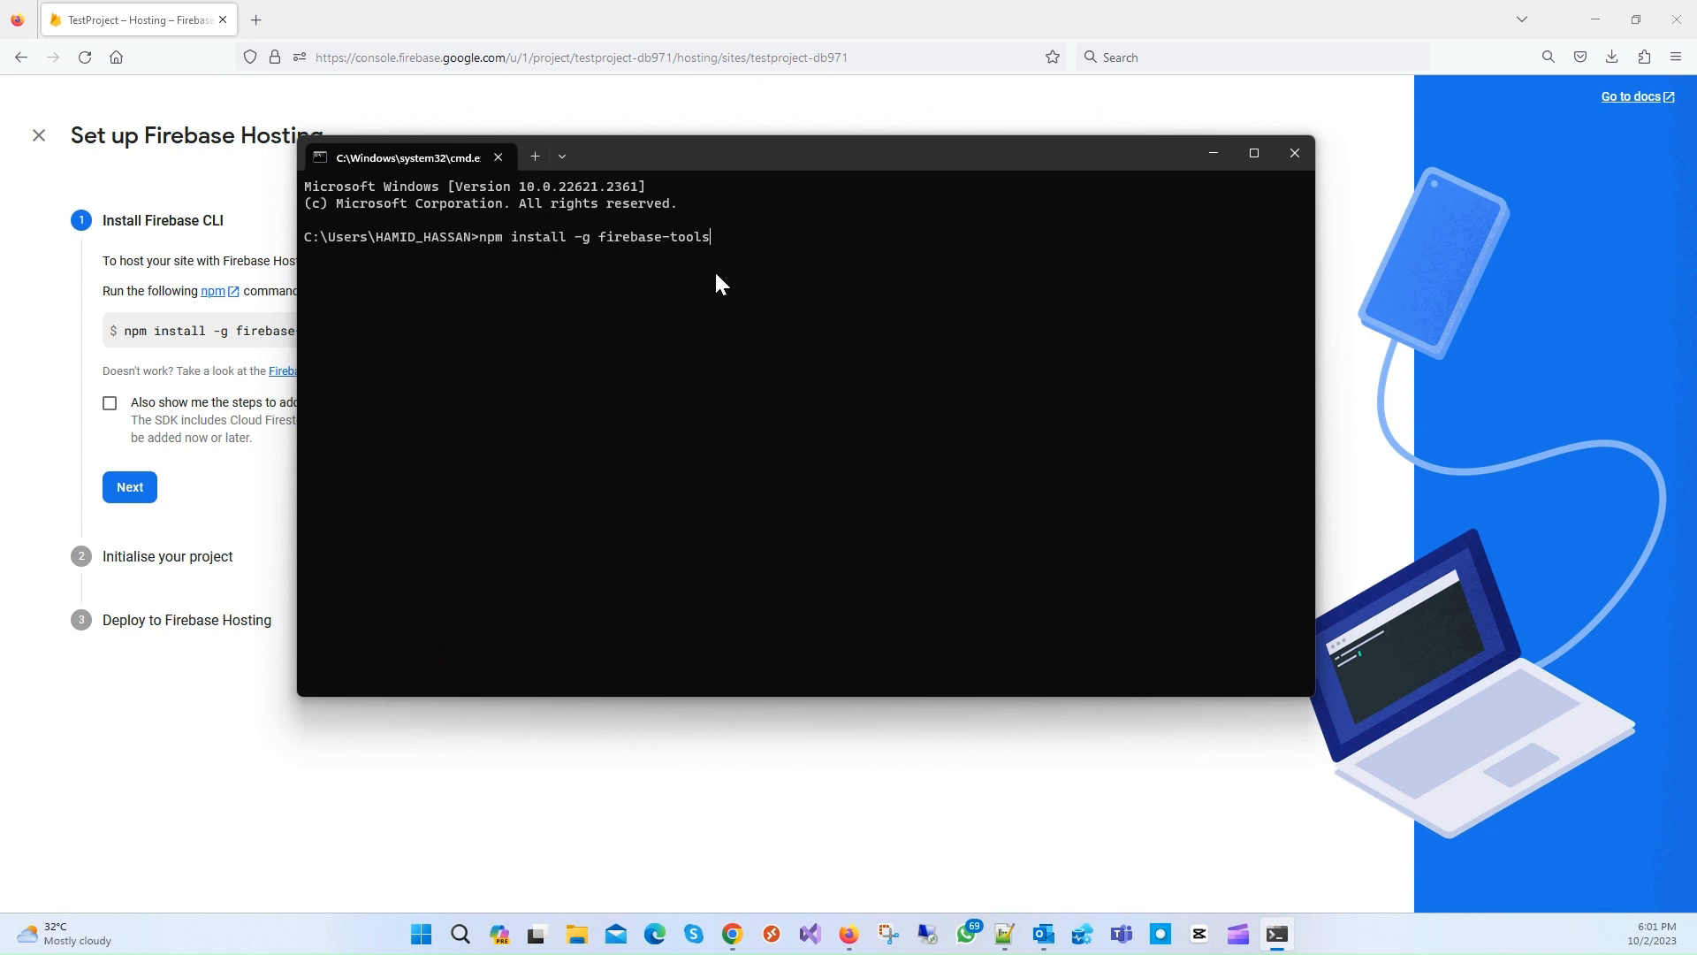
{"action": "key", "text": "BackSpace"}
{"action": "key", "text": "BackSpace"}
{"action": "key", "text": "BackSpace"}
{"action": "key", "text": "BackSpace"}
{"action": "key", "text": "BackSpace"}
{"action": "key", "text": "BackSpace"}
{"action": "key", "text": "BackSpace"}
{"action": "key", "text": "BackSpace"}
{"action": "key", "text": "BackSpace"}
{"action": "key", "text": "BackSpace"}
{"action": "key", "text": "BackSpace"}
{"action": "key", "text": "BackSpace"}
{"action": "key", "text": "BackSpace"}
{"action": "key", "text": "BackSpace"}
{"action": "key", "text": "BackSpace"}
{"action": "key", "text": "BackSpace"}
{"action": "key", "text": "BackSpace"}
{"action": "key", "text": "BackSpace"}
{"action": "key", "text": "BackSpace"}
{"action": "key", "text": "BackSpace"}
{"action": "left_click_drag", "start_coordinate": [994, 146], "coordinate": [1086, 156]}
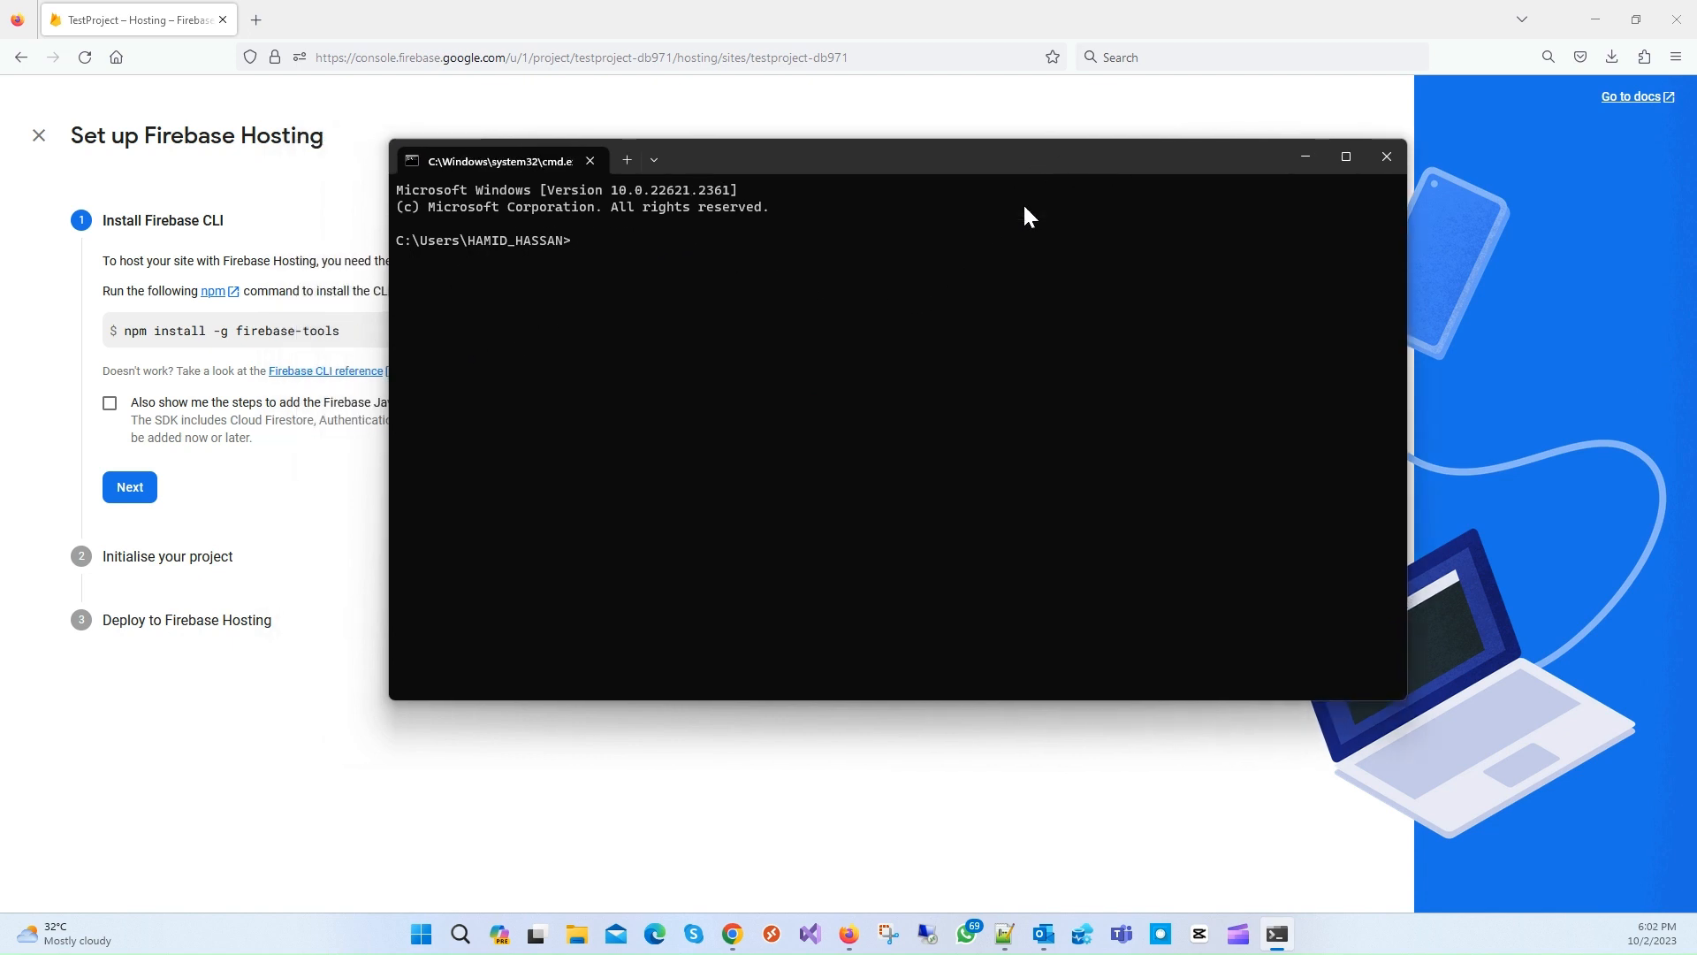
{"action": "left_click", "coordinate": [134, 487]}
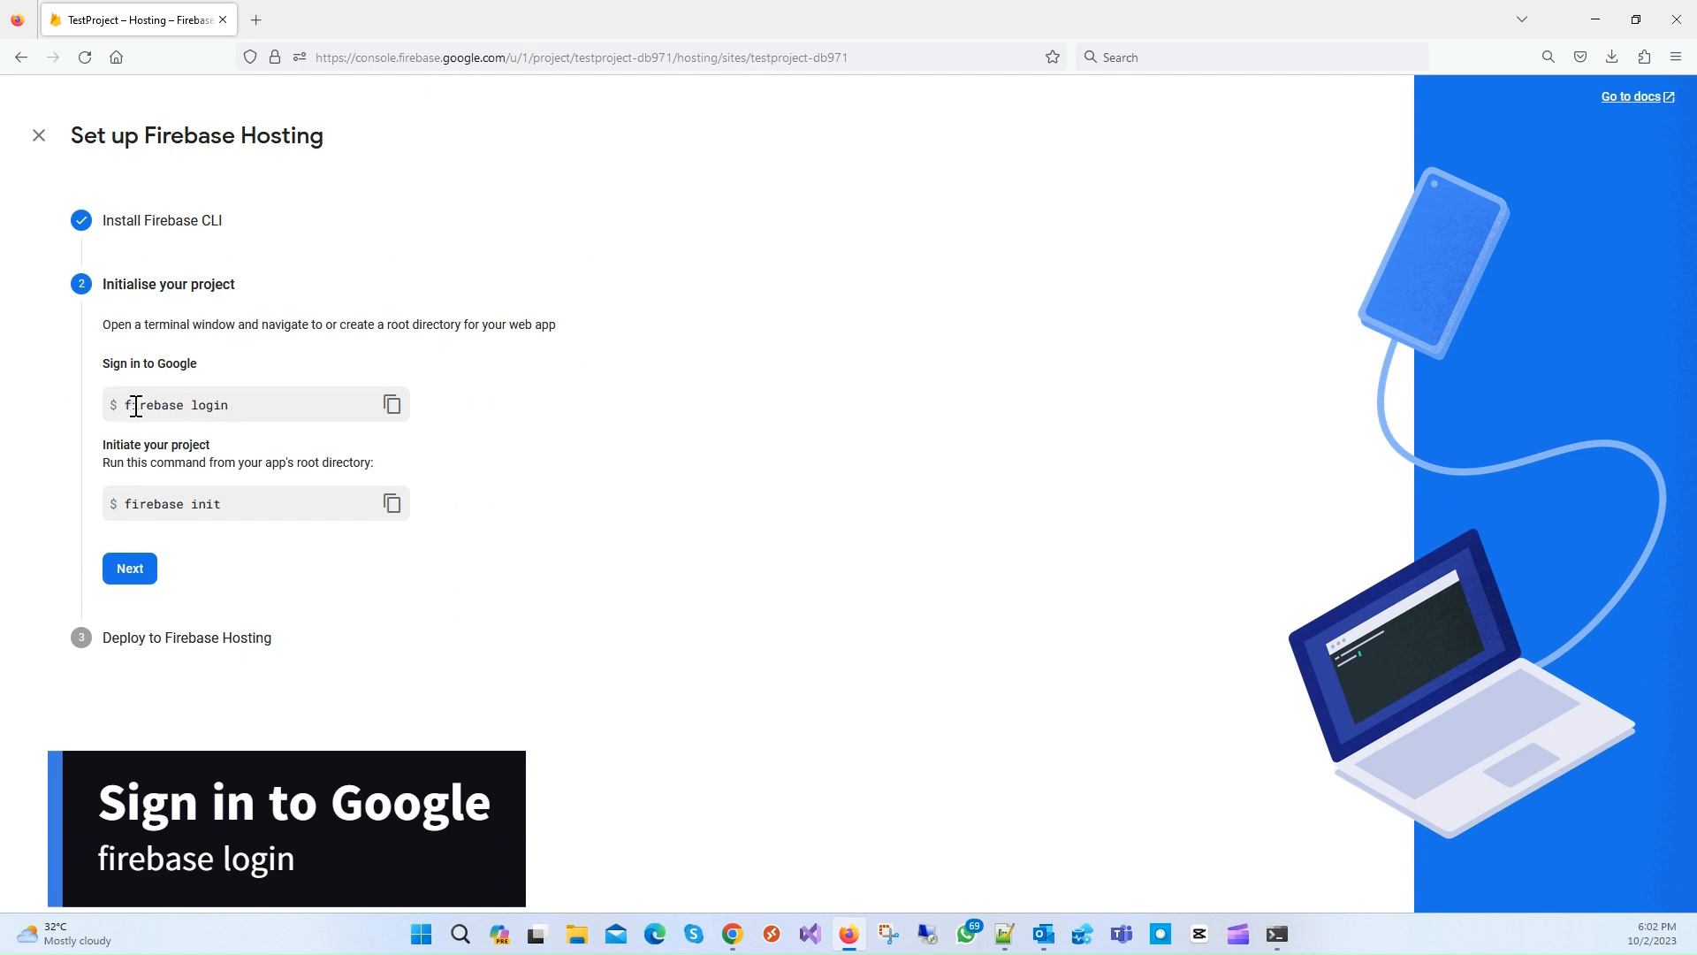
Step: Copy the 'firebase login' command, close the command prompt, and minimise Firefox
{"action": "left_click_drag", "start_coordinate": [231, 408], "coordinate": [126, 410]}
{"action": "left_click", "coordinate": [315, 411]}
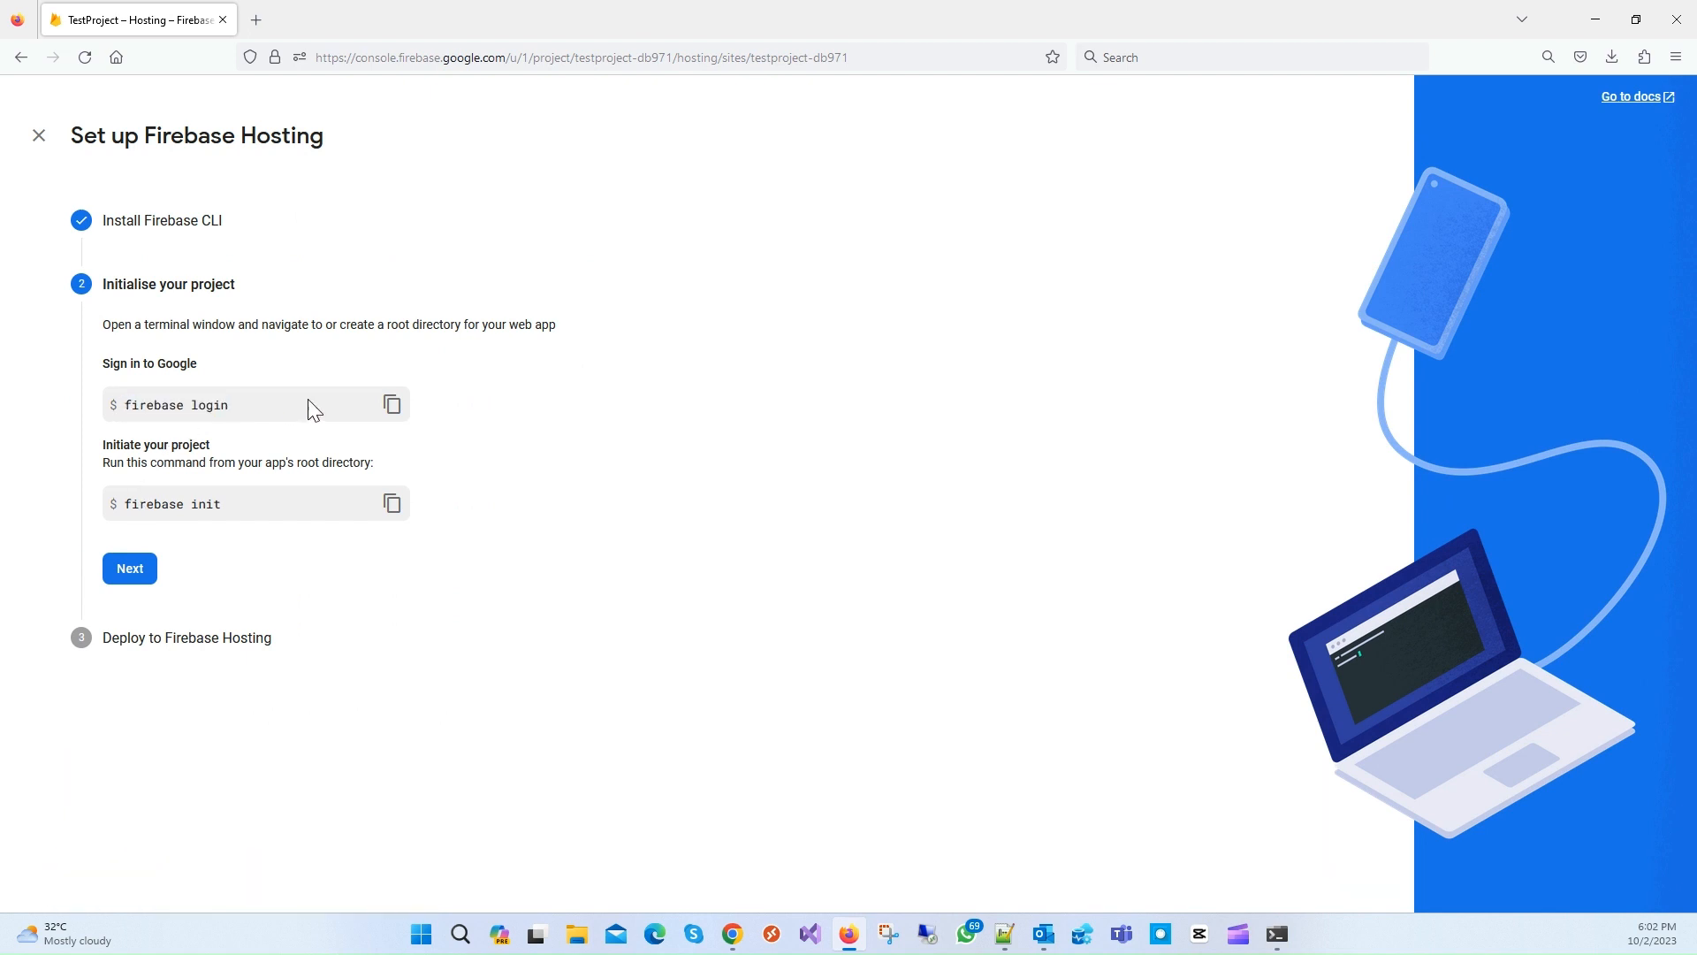
{"action": "left_click", "coordinate": [391, 407]}
{"action": "left_click", "coordinate": [1277, 936]}
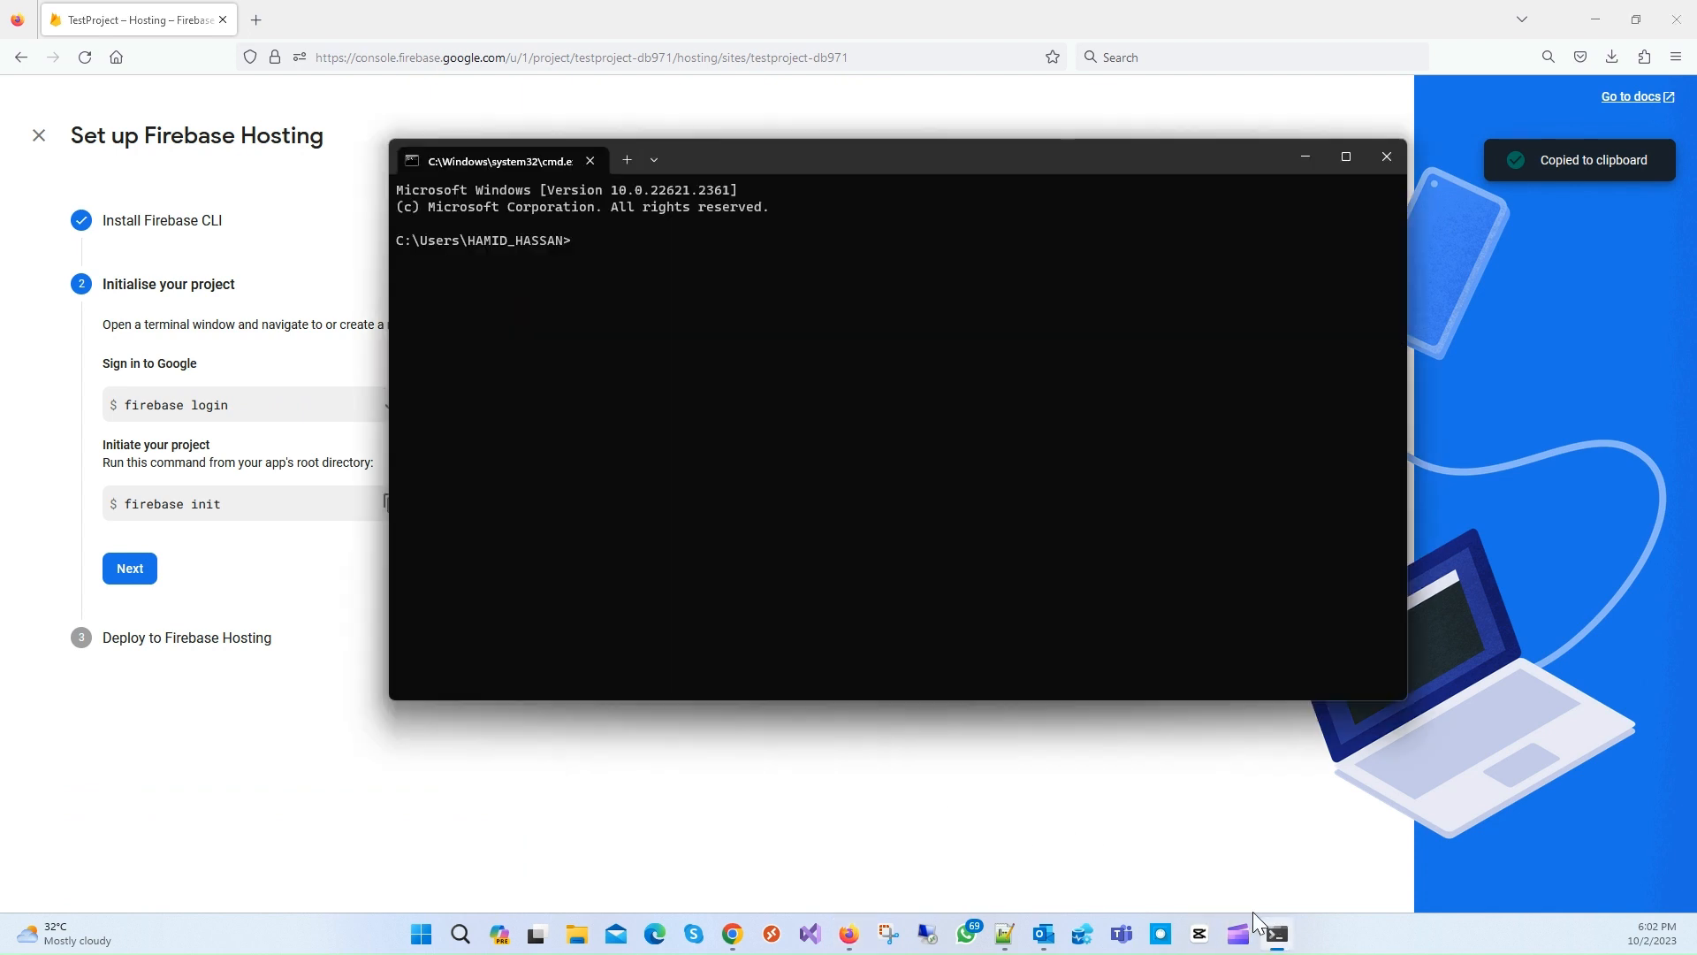
{"action": "left_click", "coordinate": [1387, 159]}
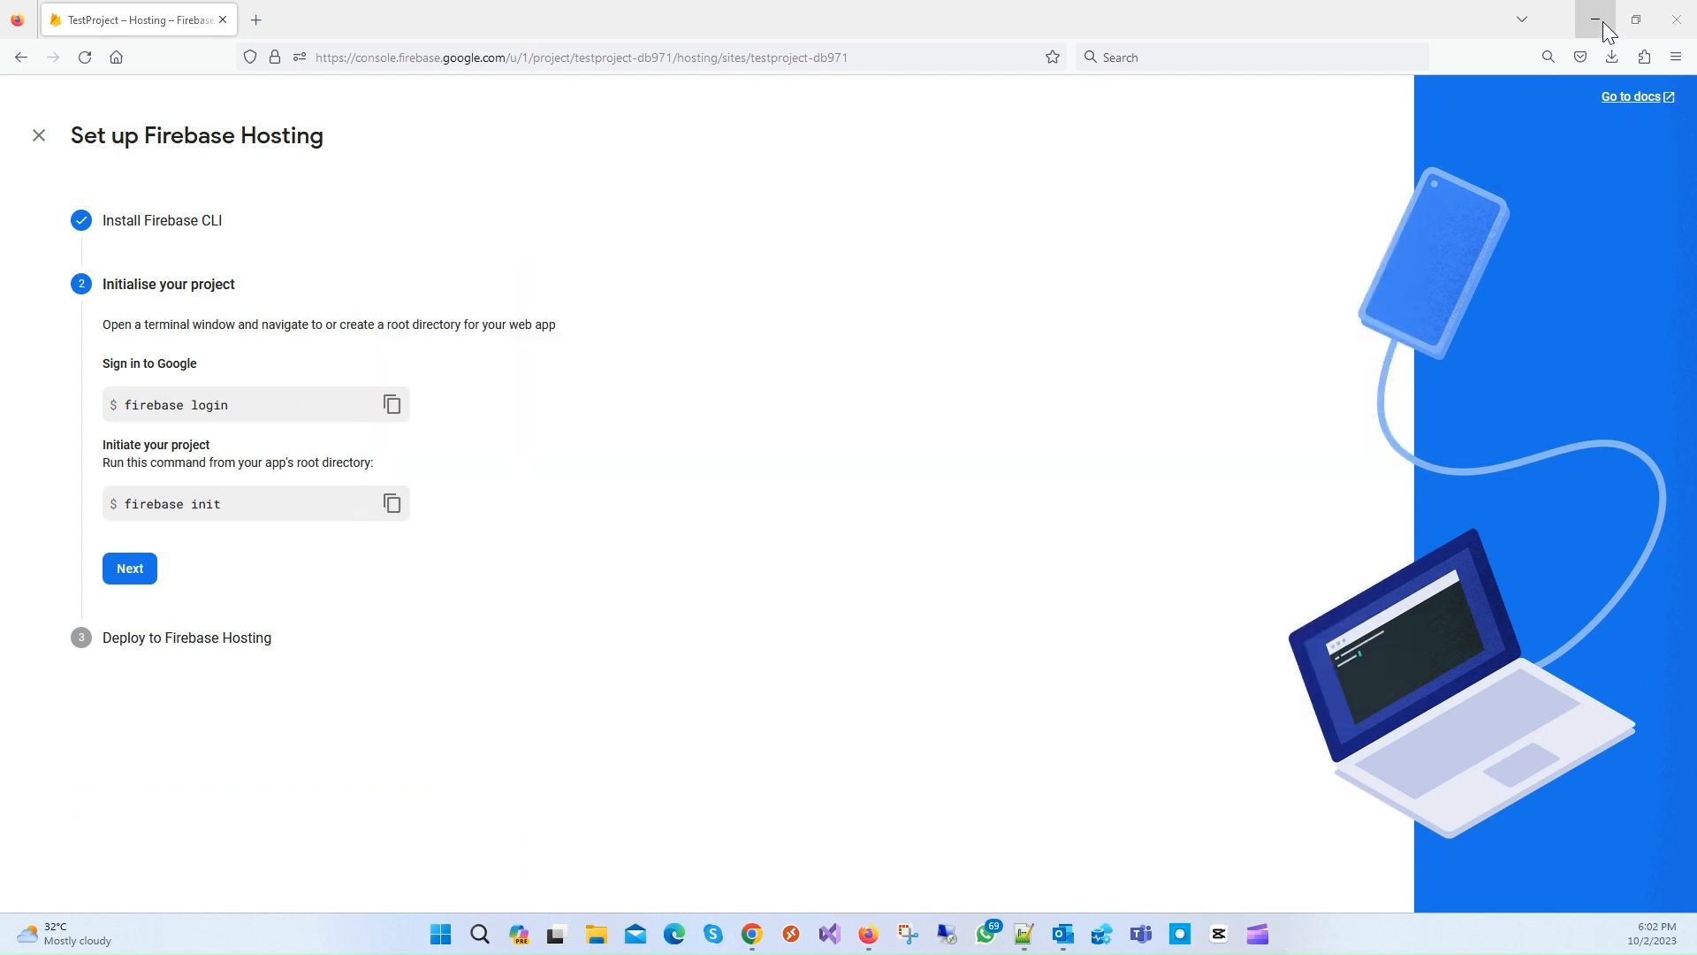
{"action": "left_click", "coordinate": [1604, 21]}
Step: Create a new desktop folder named TestProject
{"action": "right_click", "coordinate": [38, 57]}
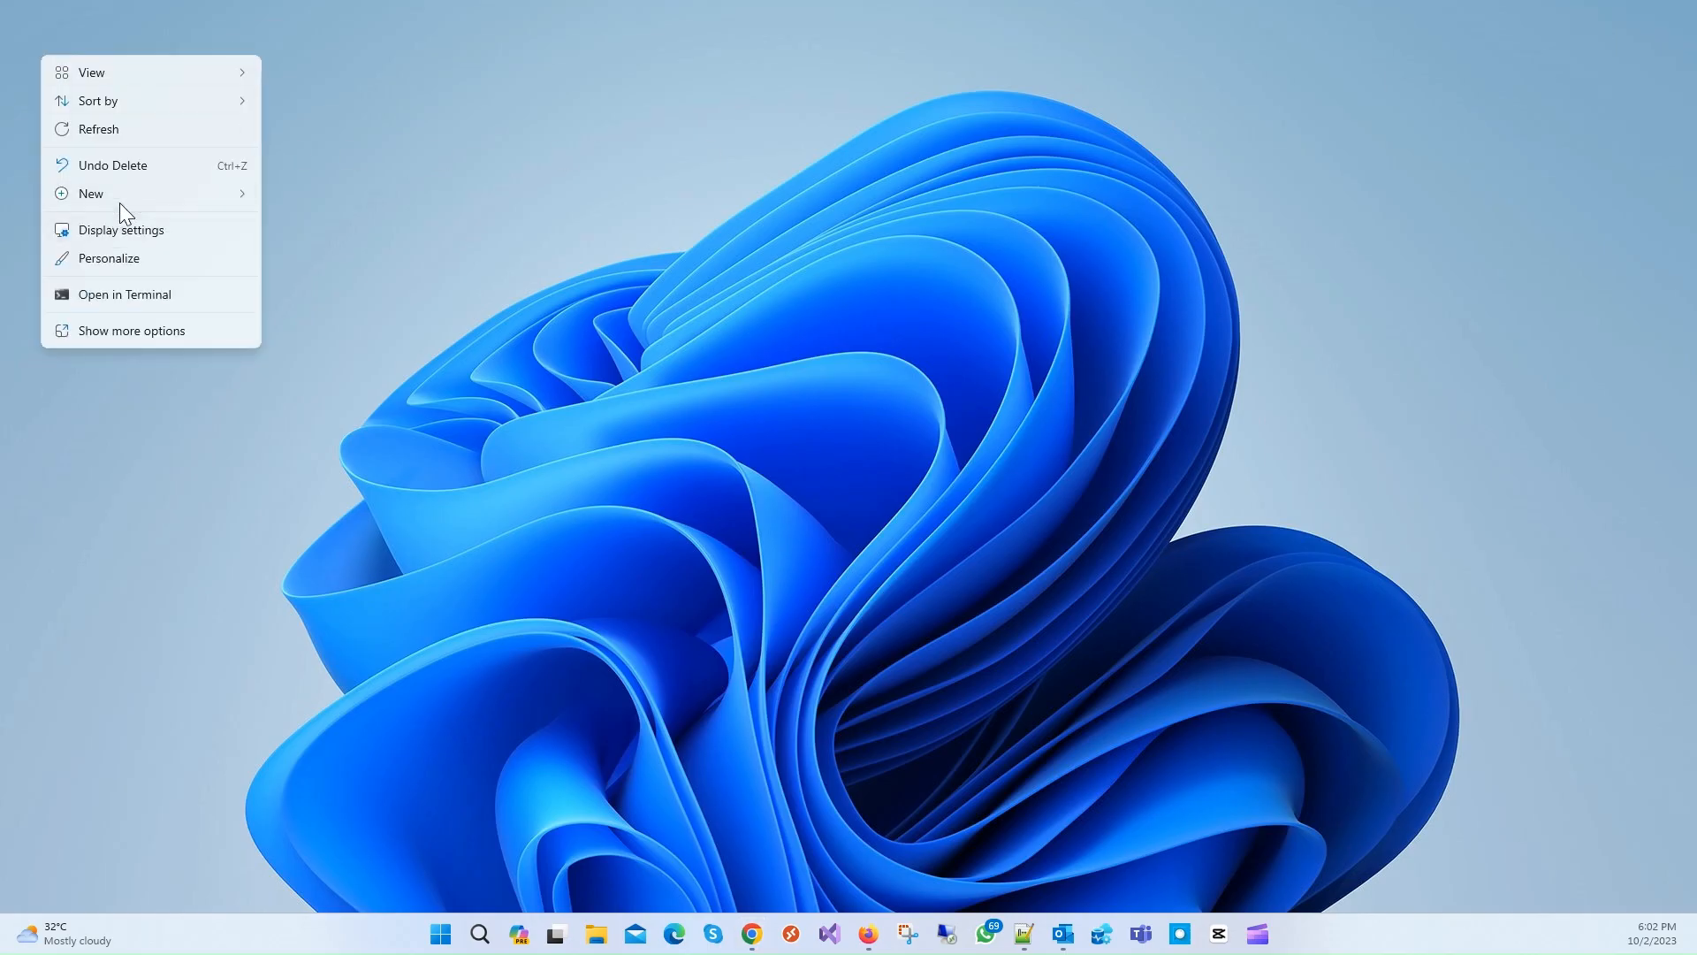
{"action": "mouse_move", "coordinate": [124, 193]}
{"action": "left_click", "coordinate": [338, 200]}
{"action": "type", "text": "Te"}
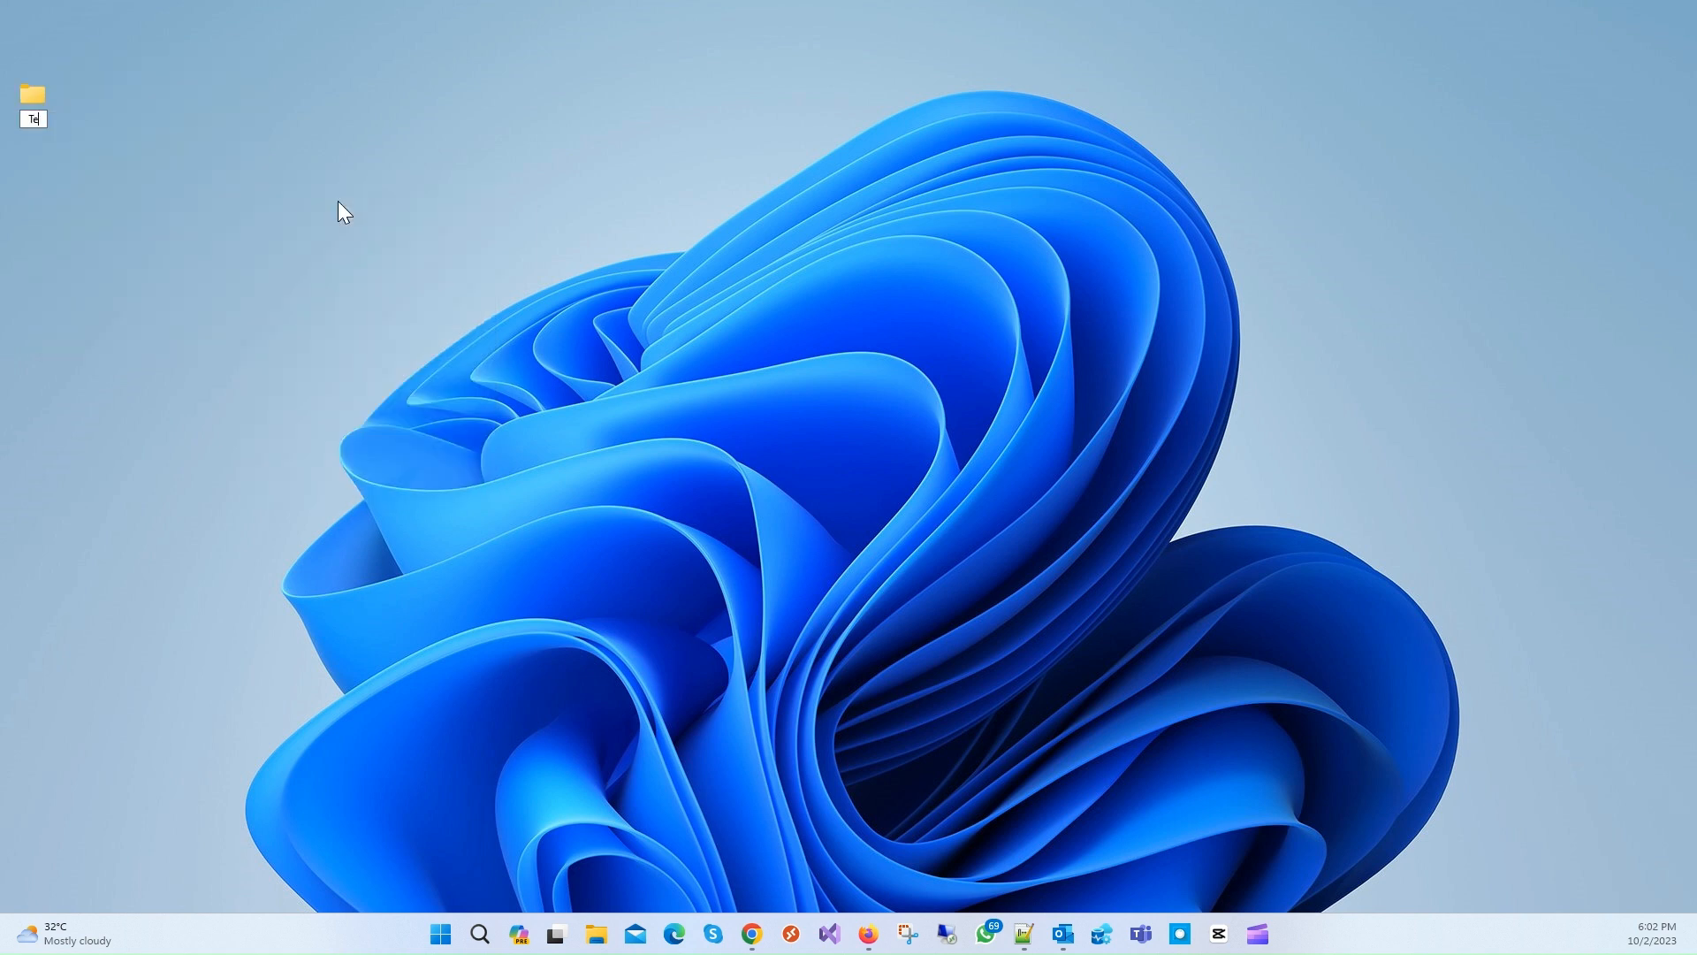
{"action": "type", "text": "stProject"}
{"action": "key", "text": "Return"}
Step: Open a command prompt inside the TestProject folder using cmd in the address bar
{"action": "key", "text": "Return"}
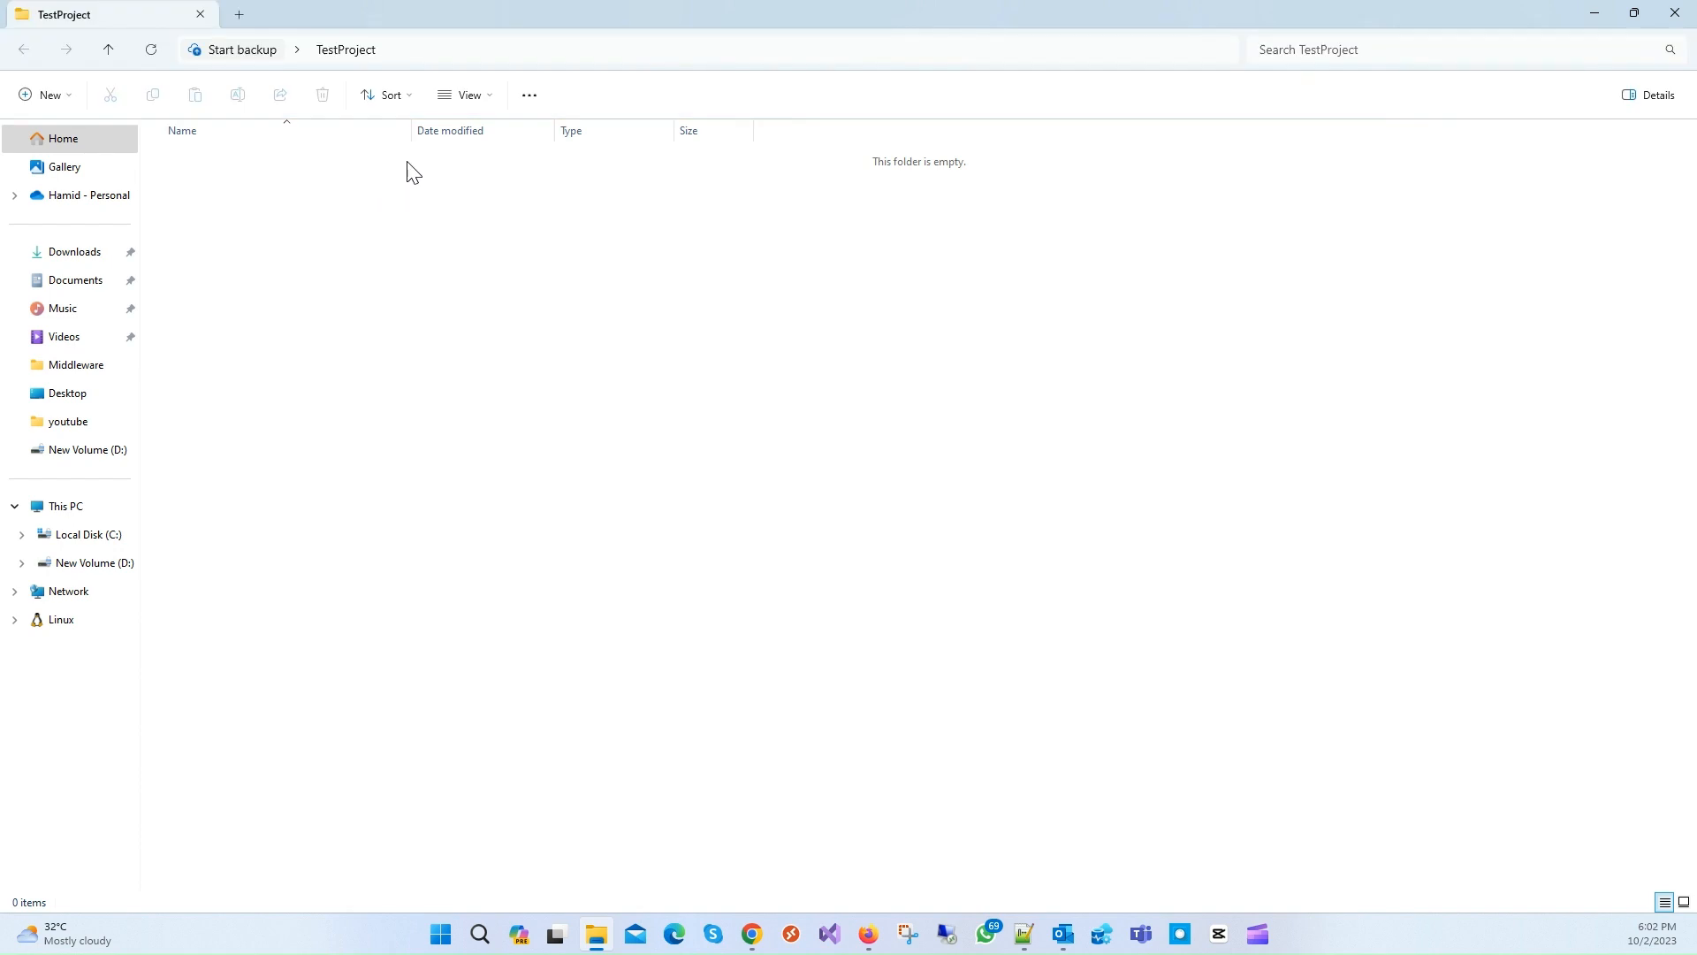
{"action": "left_click", "coordinate": [587, 50]}
{"action": "type", "text": "cmd"}
{"action": "key", "text": "Return"}
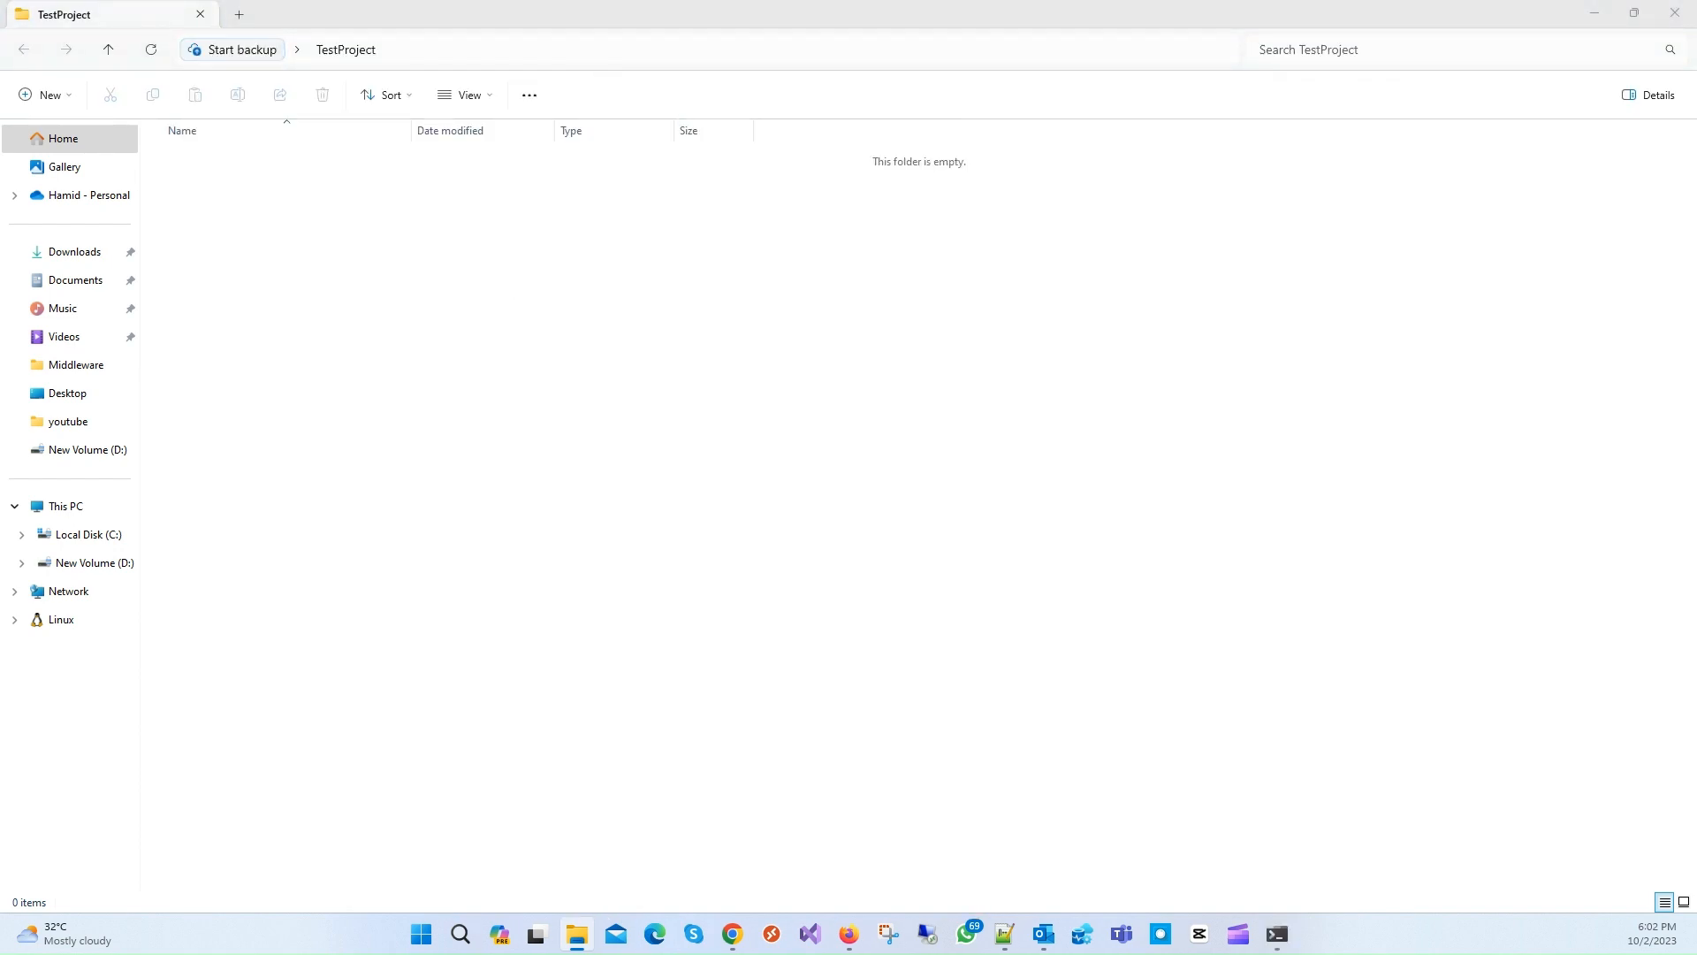
{"action": "left_click_drag", "start_coordinate": [2, 131], "coordinate": [1101, 317]}
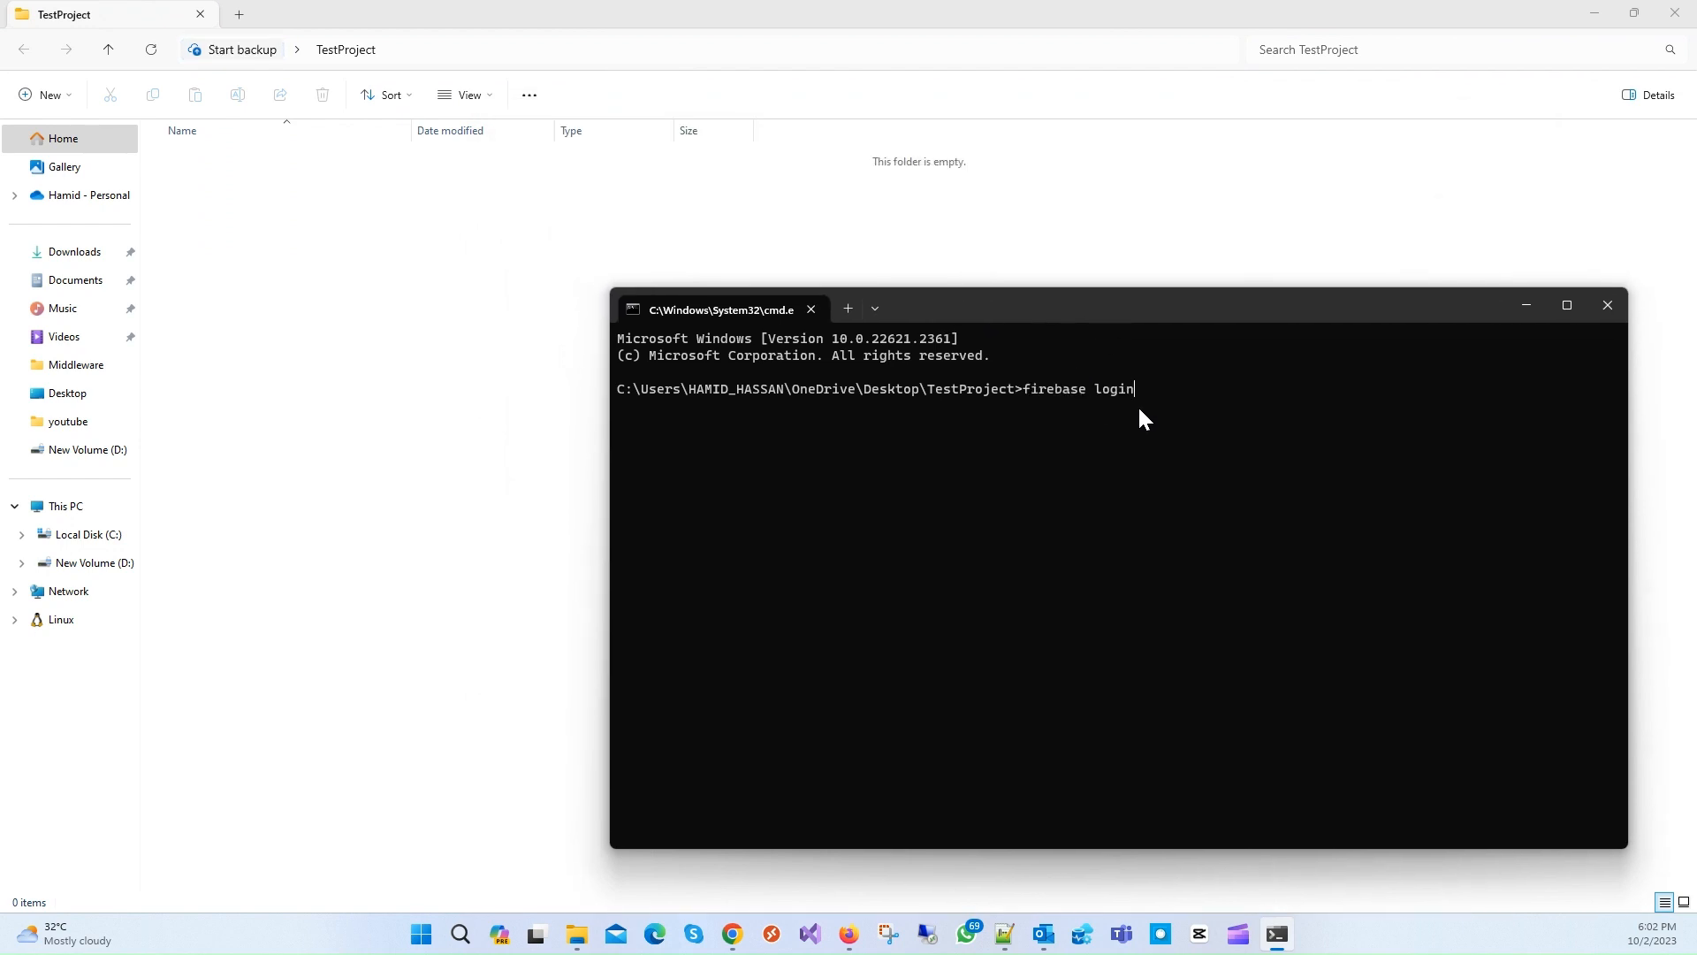
Step: Copy the 'firebase init' command from the setup page and run it in Command Prompt
{"action": "left_click", "coordinate": [844, 934]}
{"action": "left_click", "coordinate": [1275, 935]}
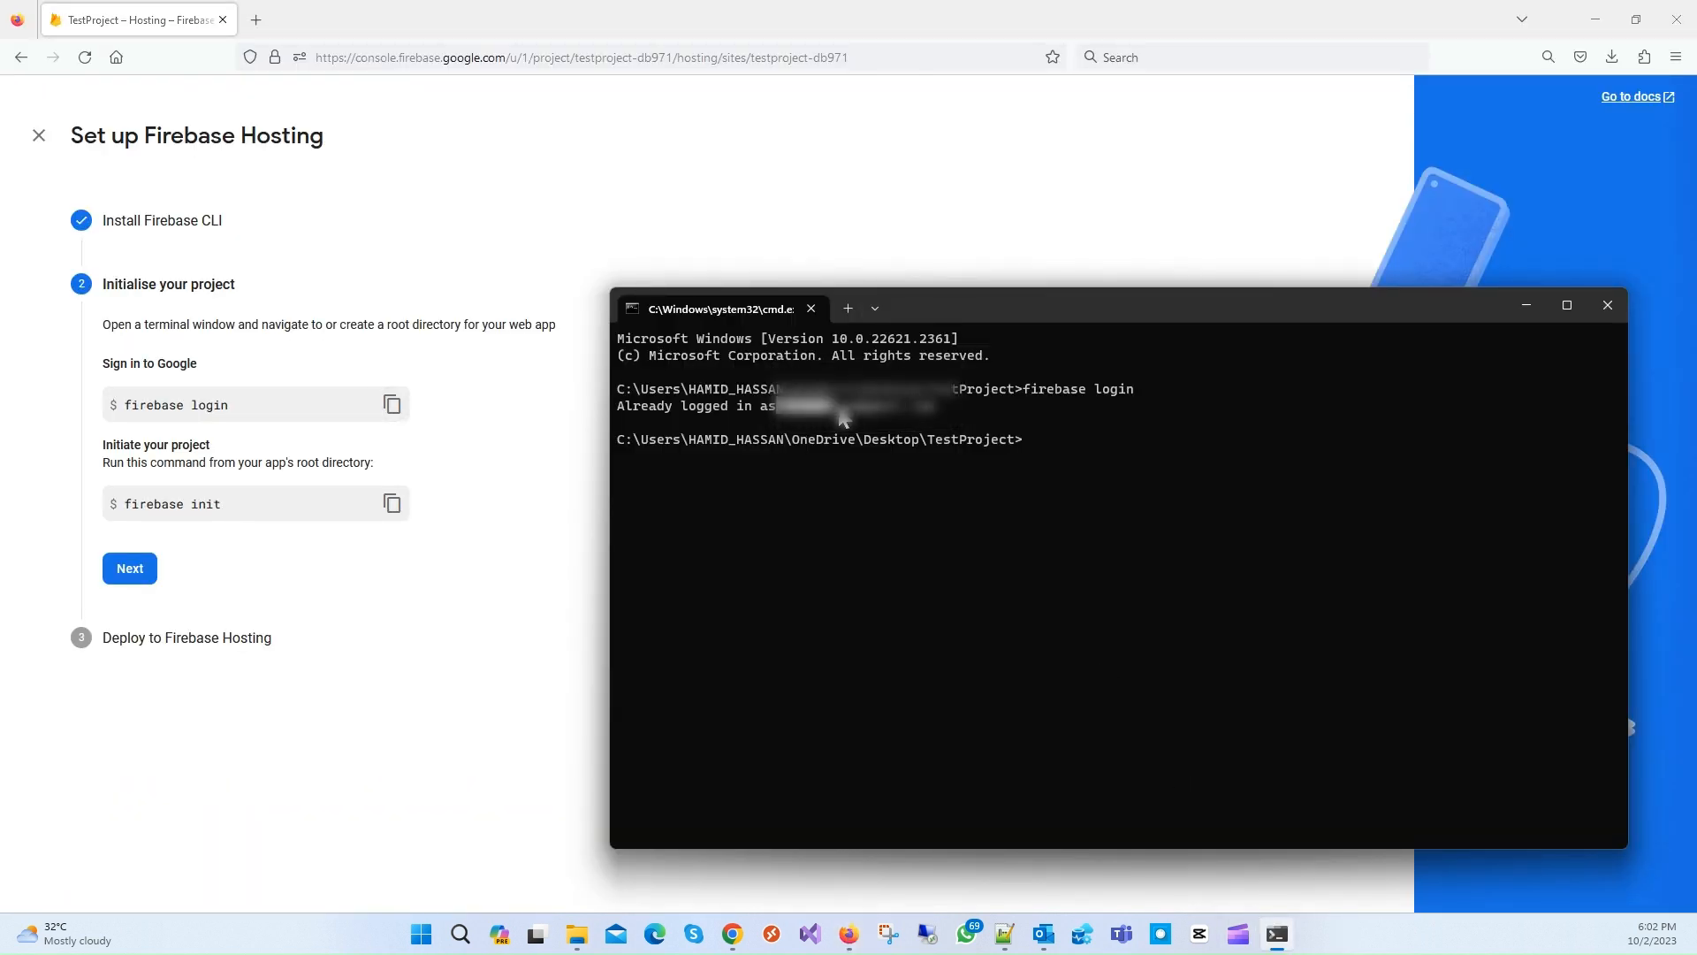
{"action": "left_click", "coordinate": [392, 511]}
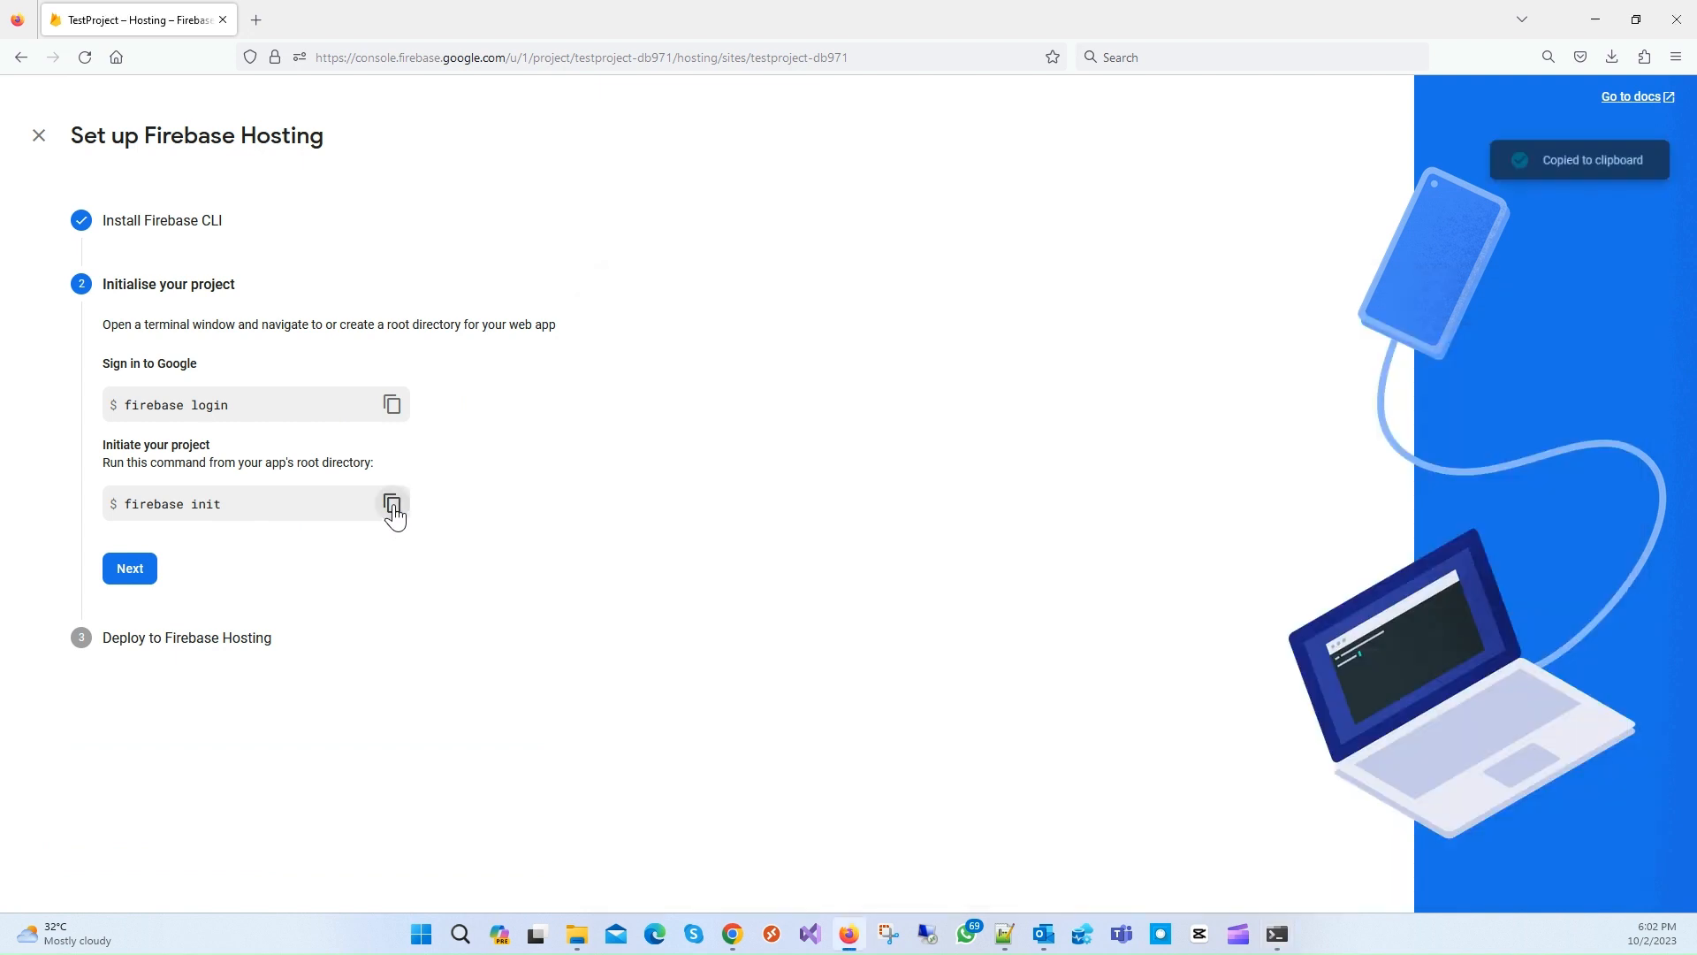
{"action": "left_click", "coordinate": [1278, 935]}
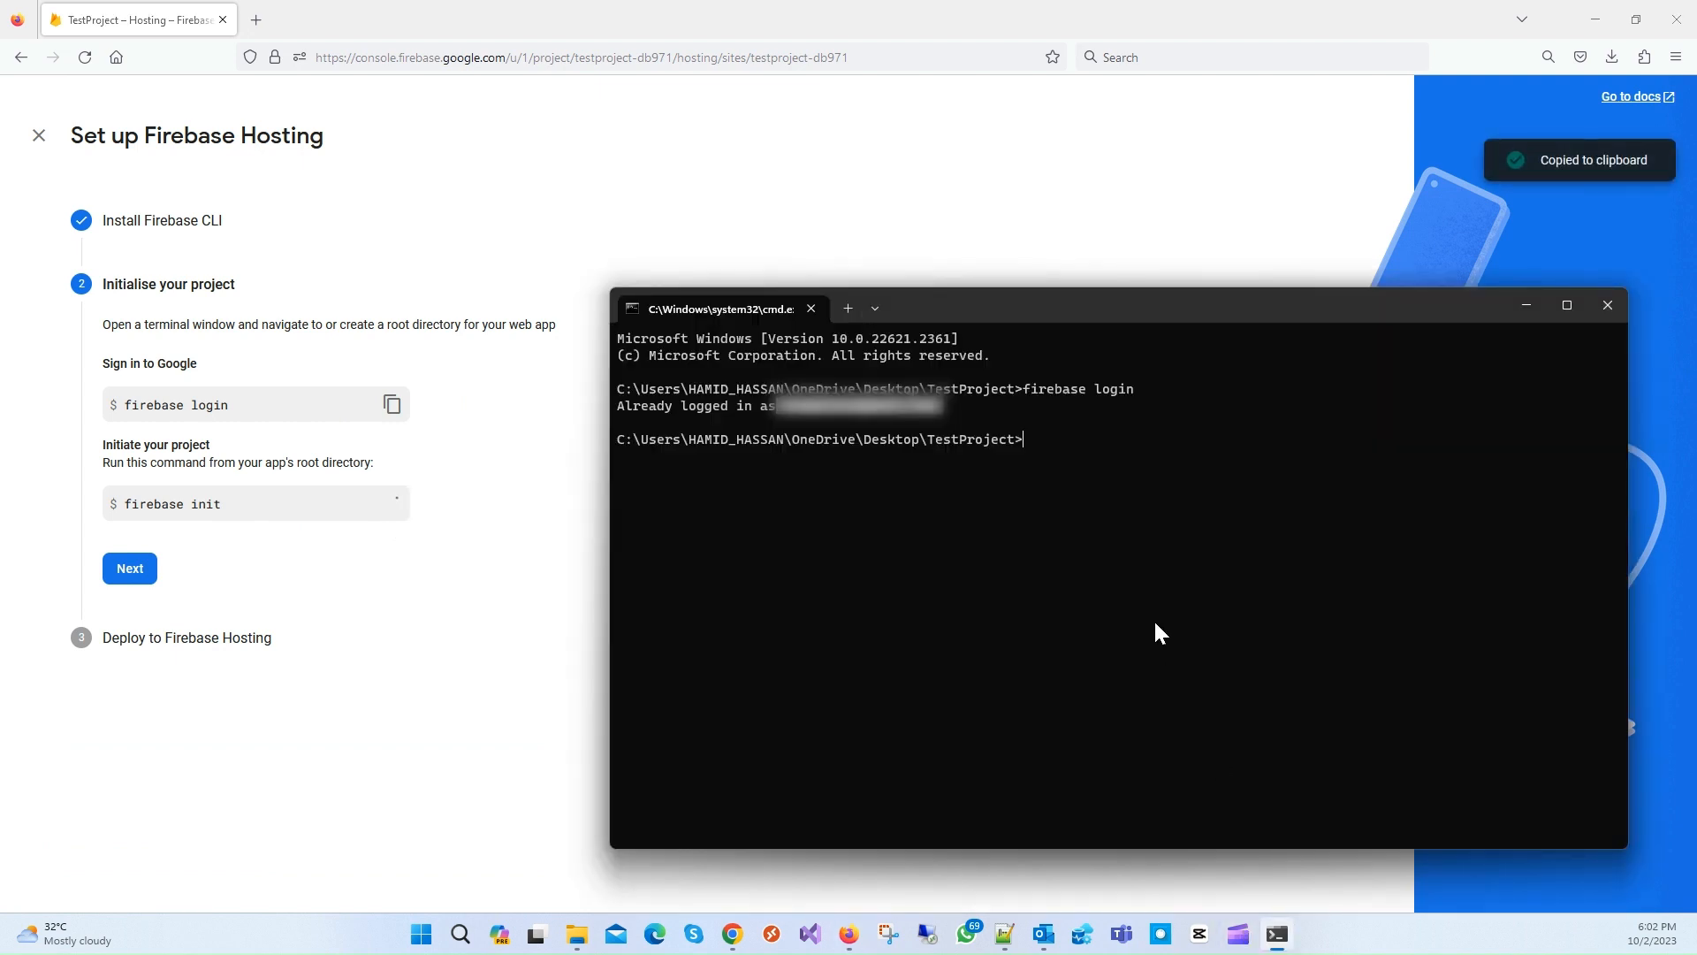
{"action": "key", "text": "ctrl+v"}
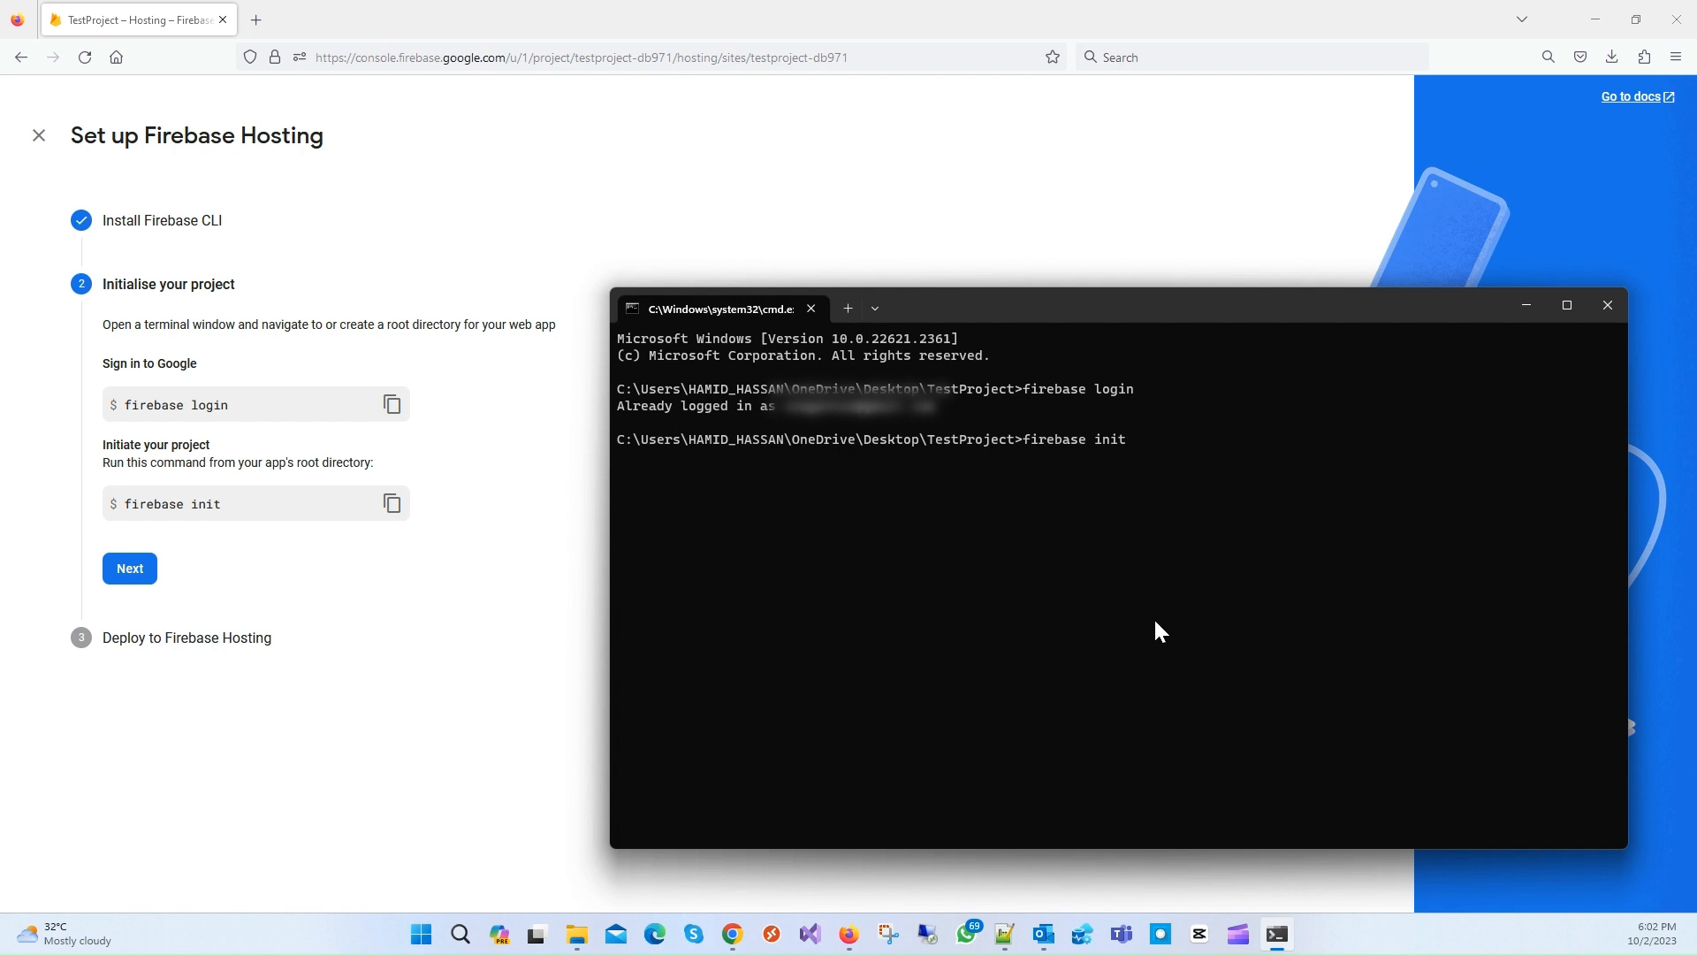
{"action": "key", "text": "Return"}
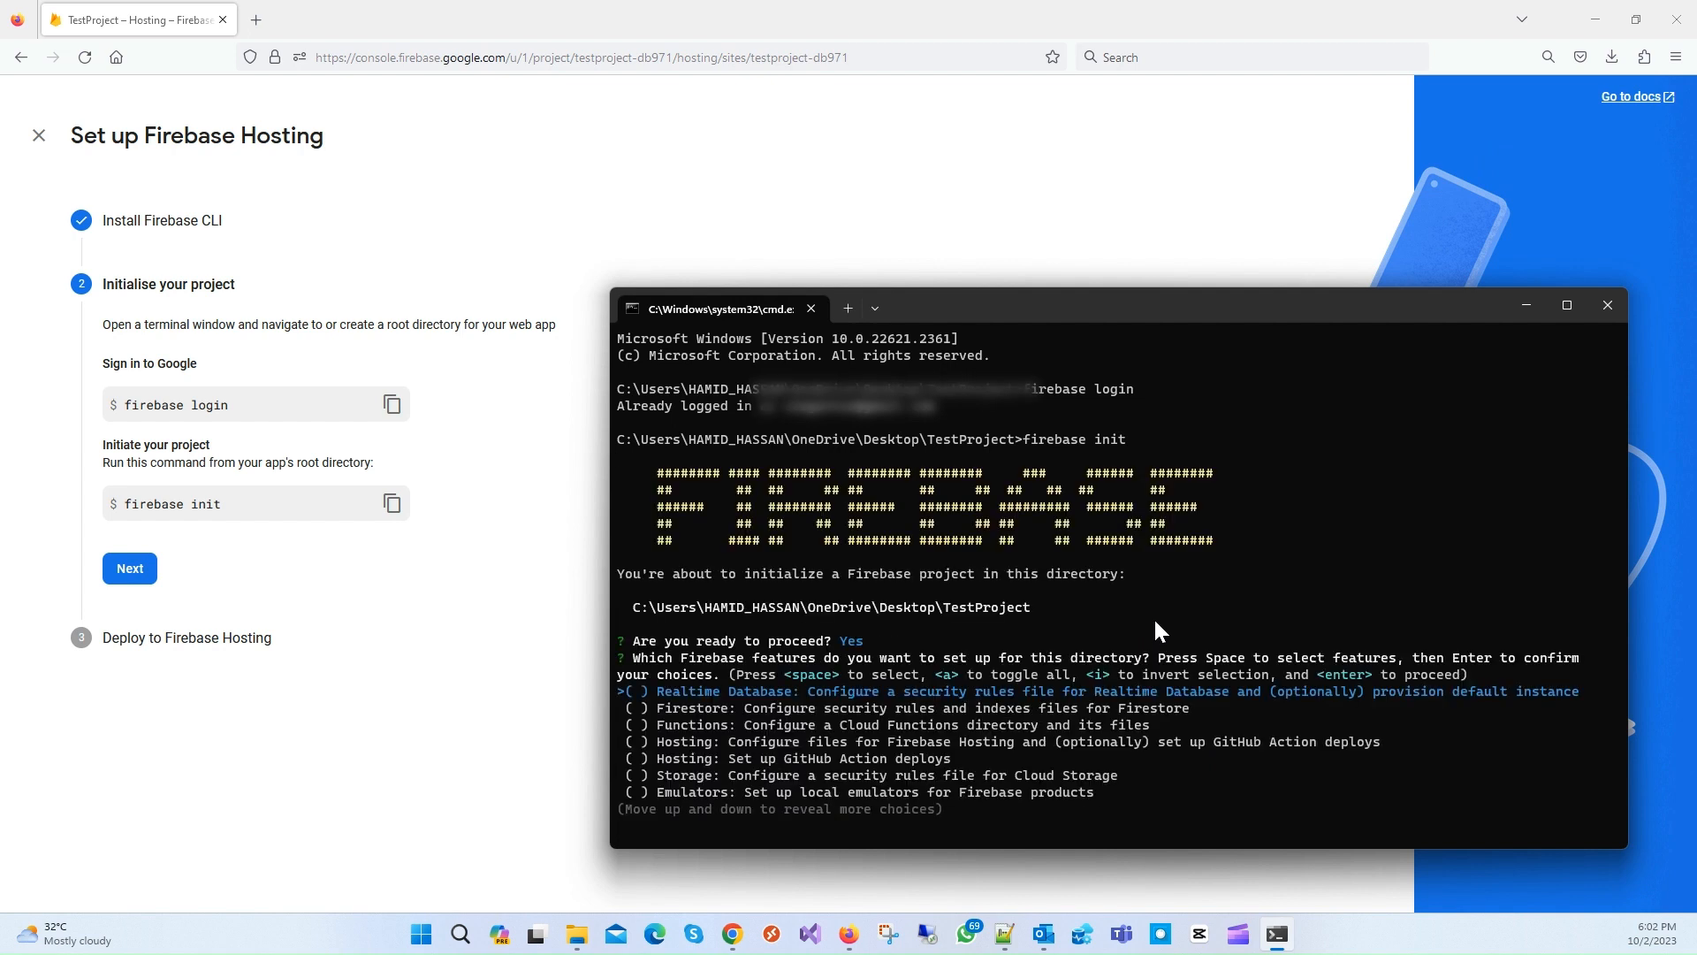
Step: Choose Hosting with existing project testproject-db971 and public directory, declining single-page rewrites and GitHub deploys
{"action": "key", "text": "Down"}
{"action": "key", "text": "Down"}
{"action": "key", "text": "Down"}
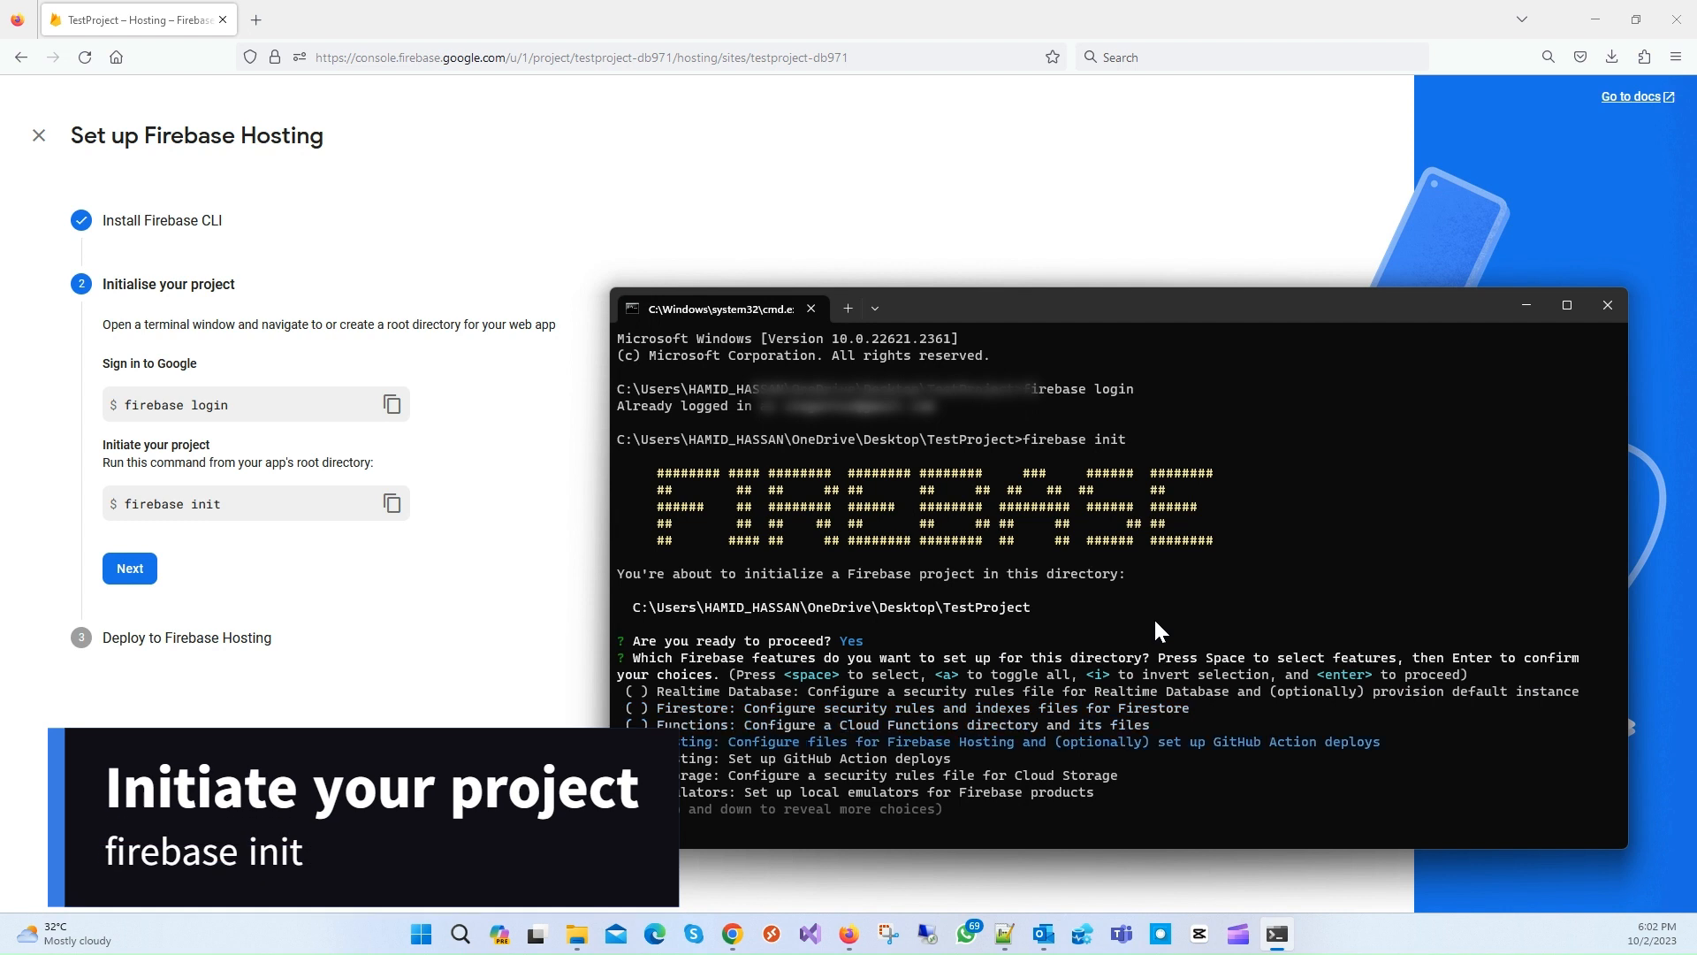
{"action": "key", "text": "space"}
{"action": "key", "text": "Return"}
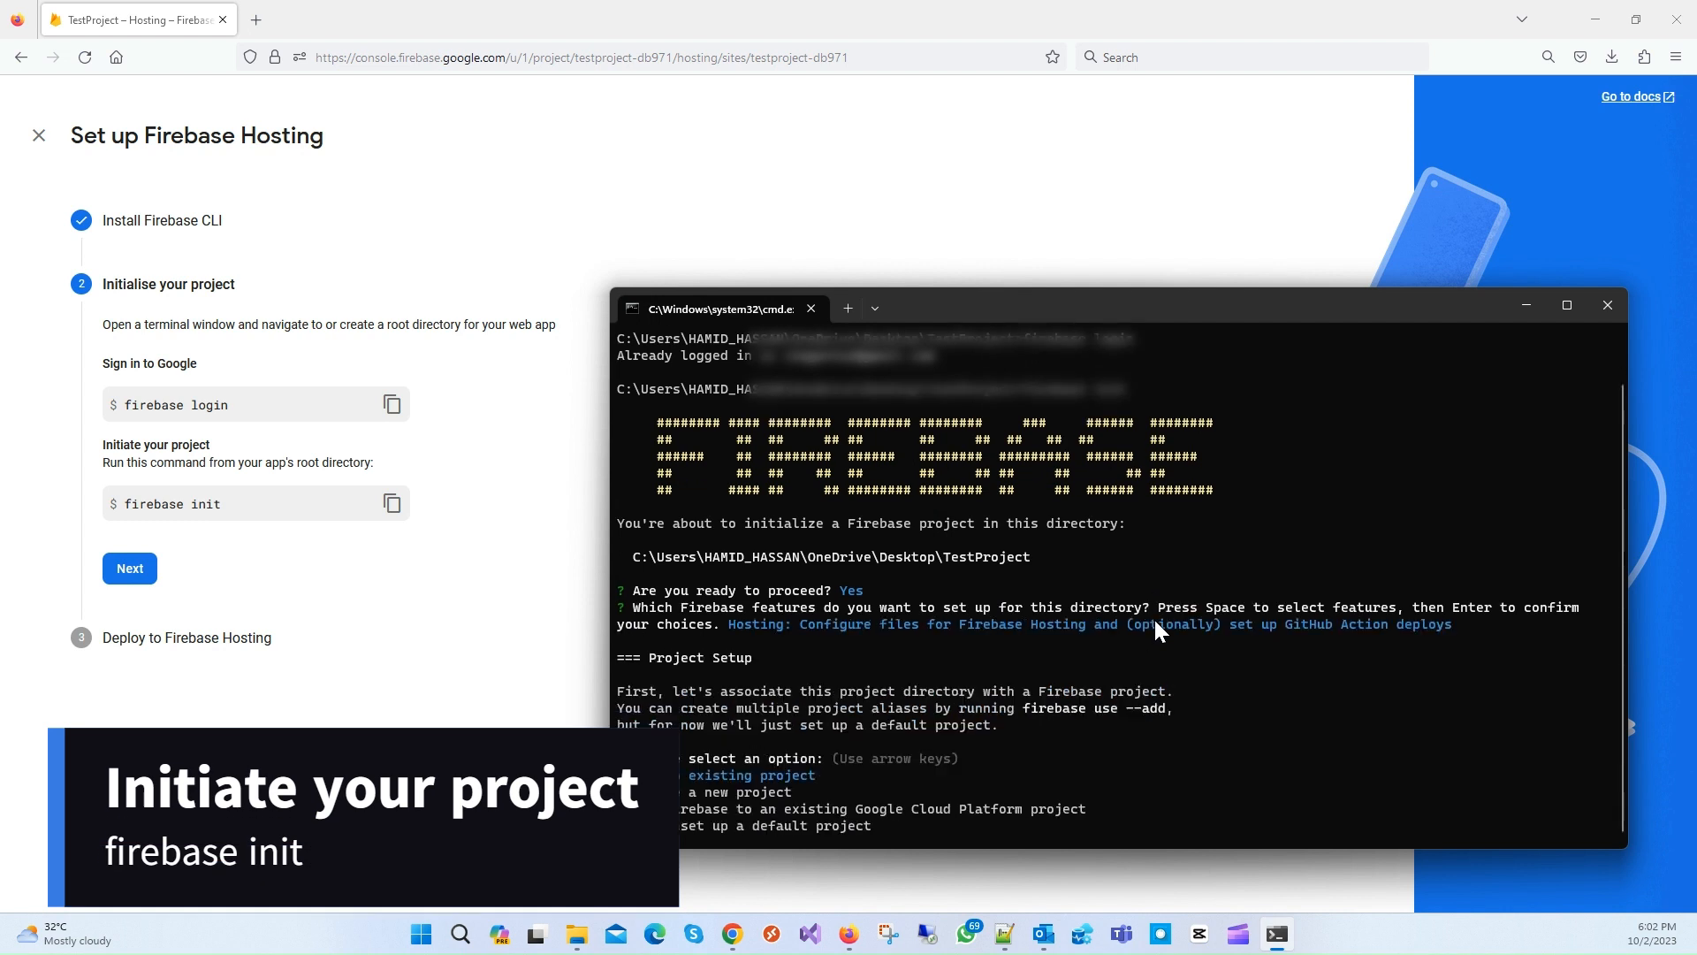
{"action": "key", "text": "Return"}
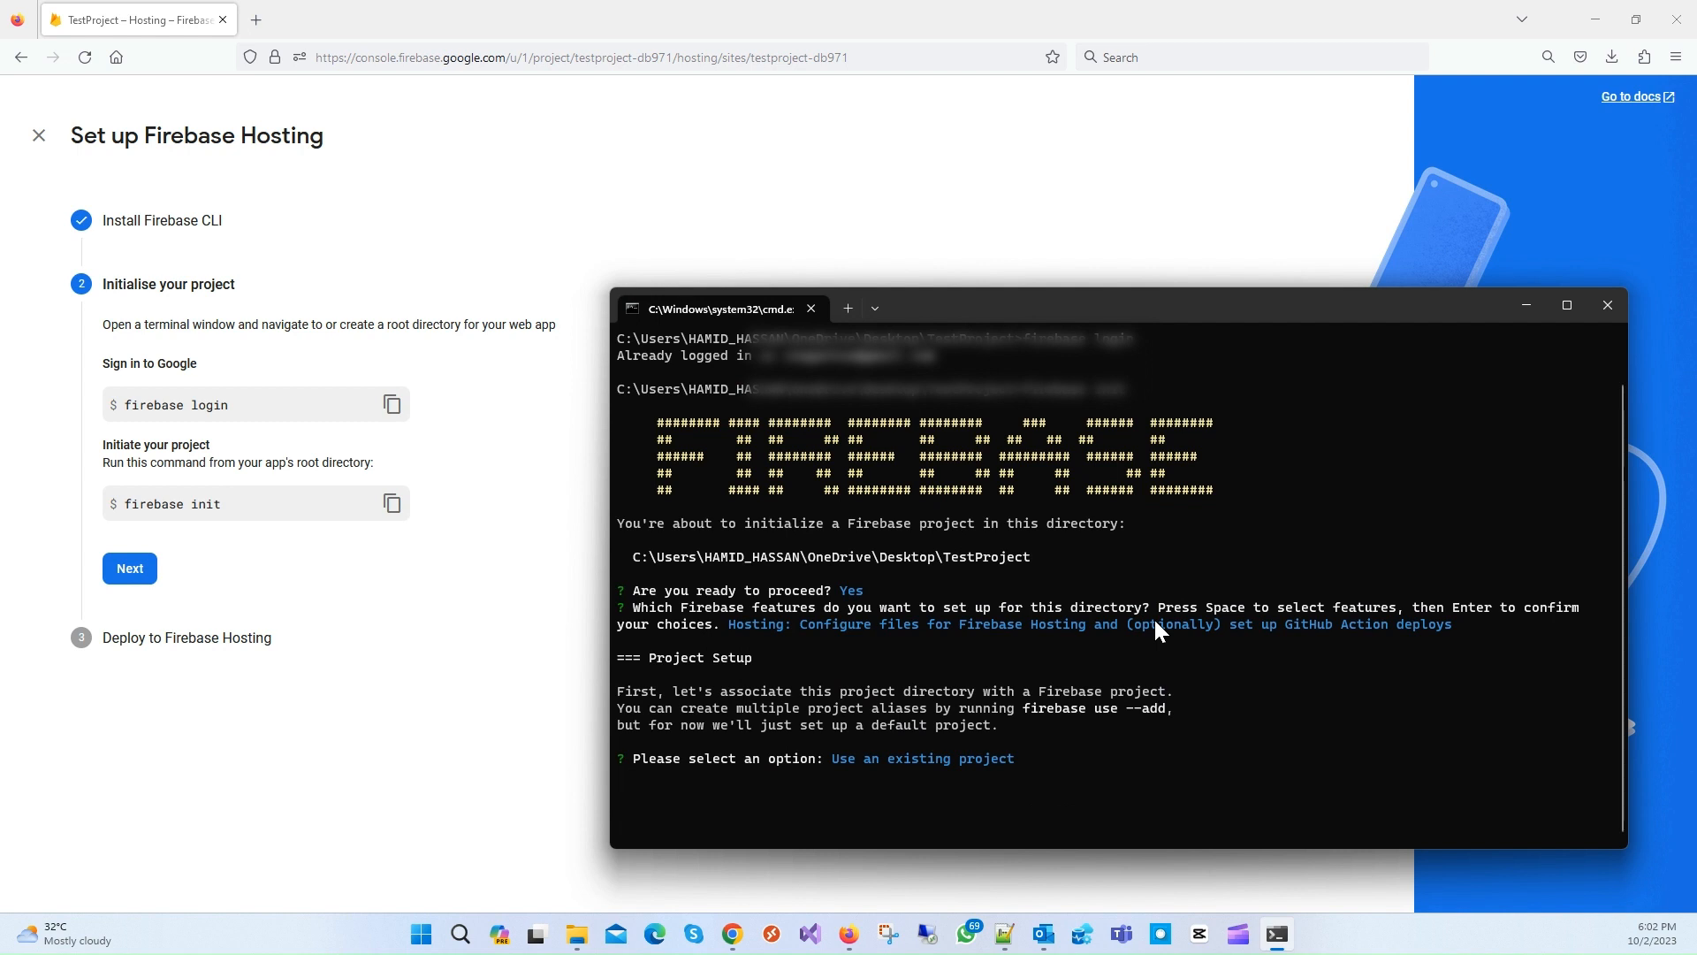
{"action": "key", "text": "Down"}
{"action": "key", "text": "Down"}
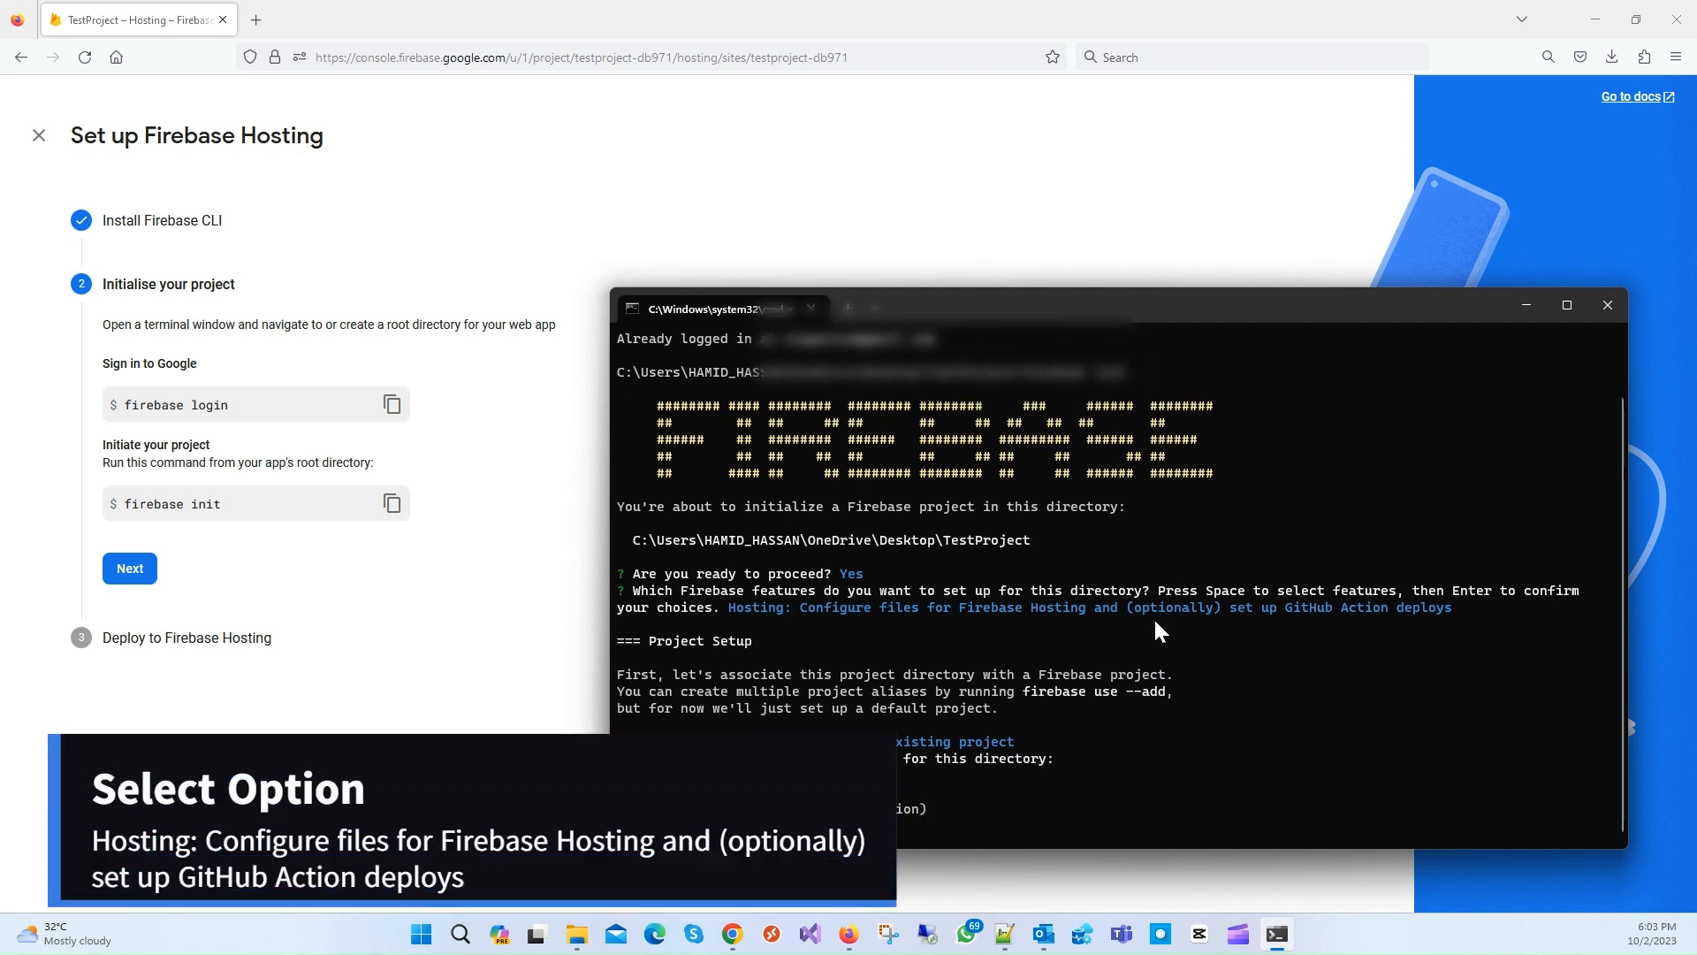
{"action": "key", "text": "Return"}
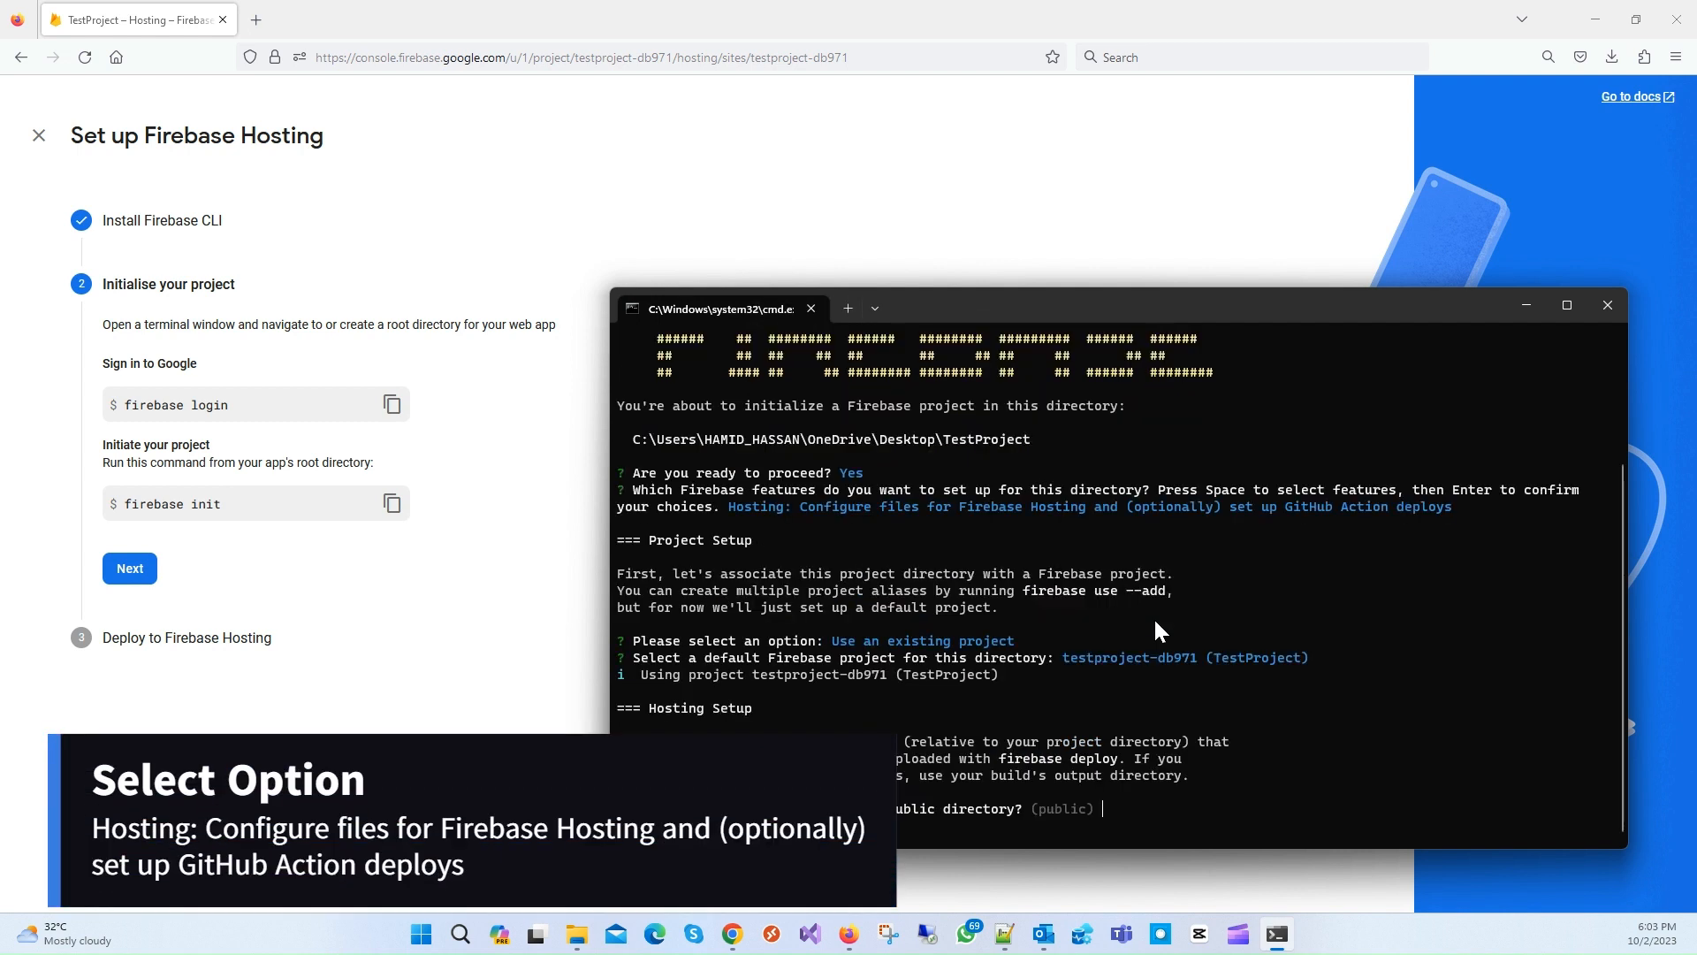
{"action": "key", "text": "Return"}
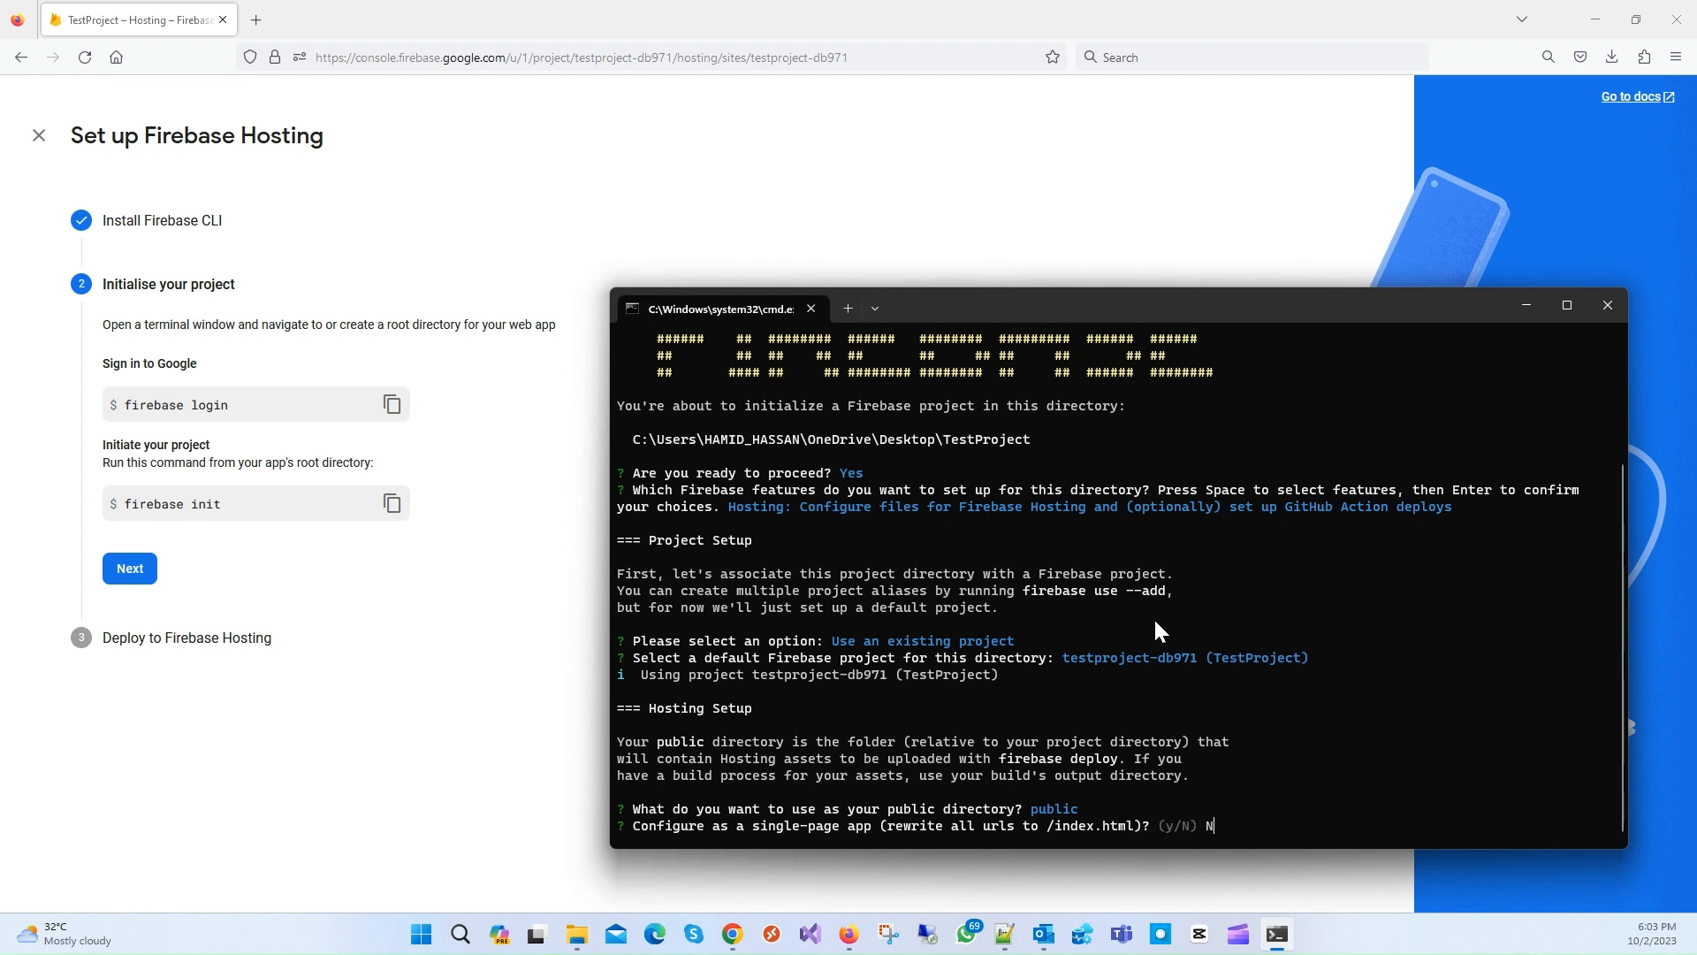
{"action": "key", "text": "Return"}
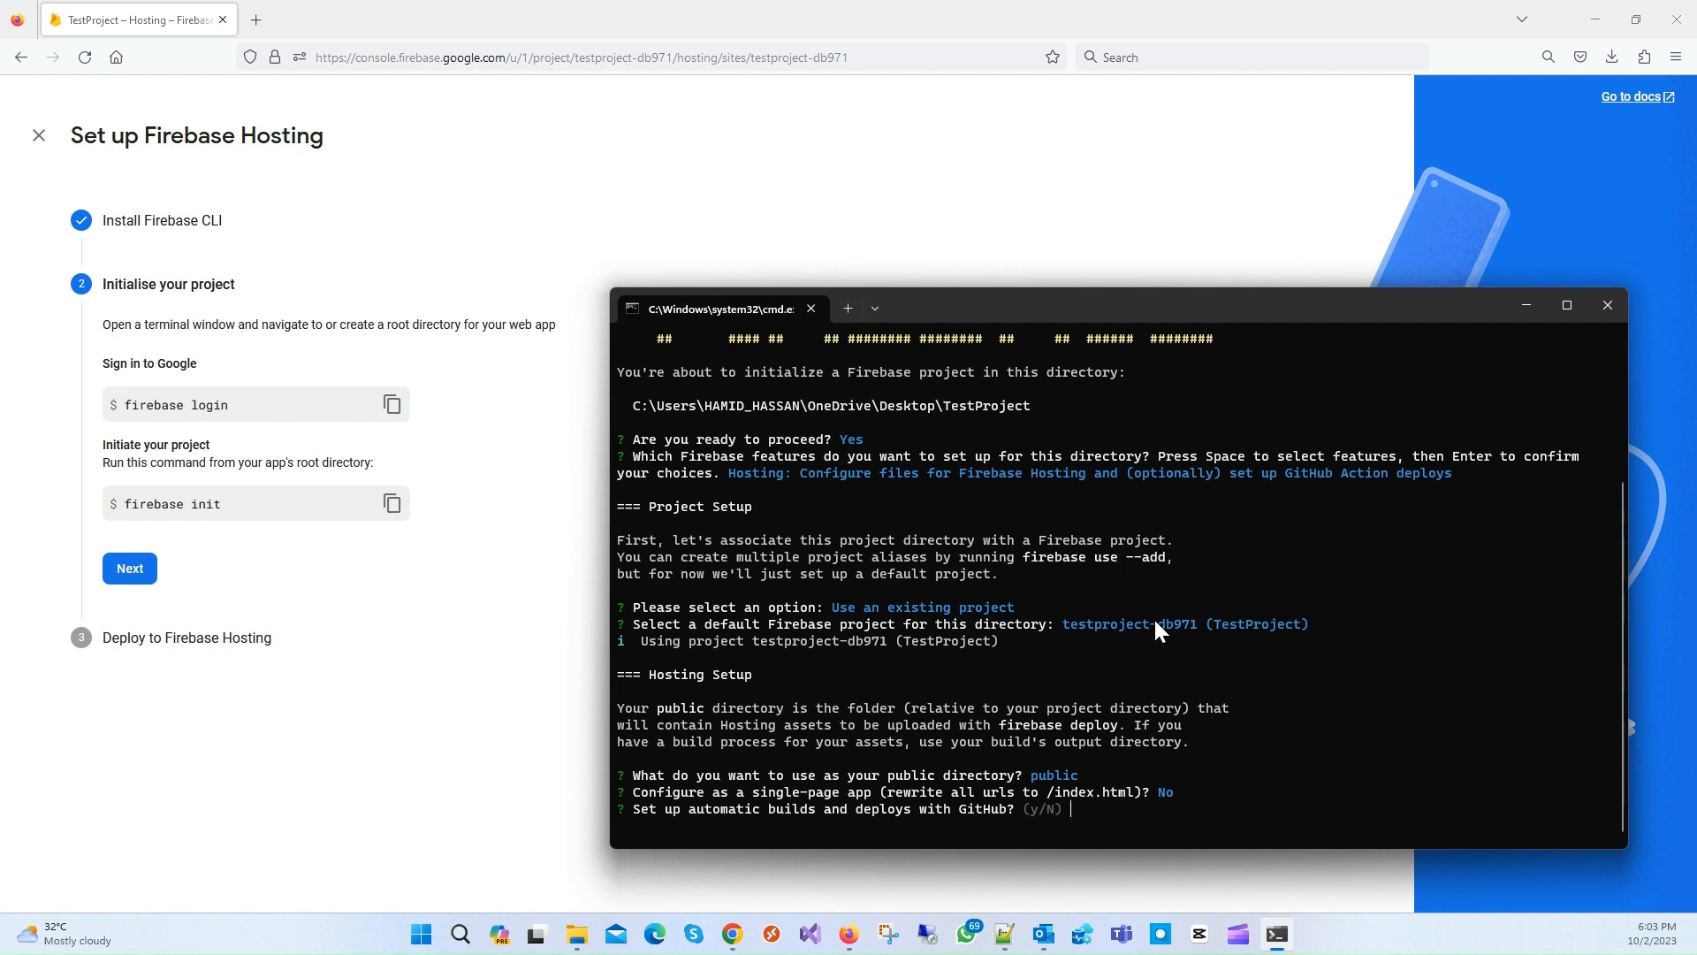
{"action": "key", "text": "Return"}
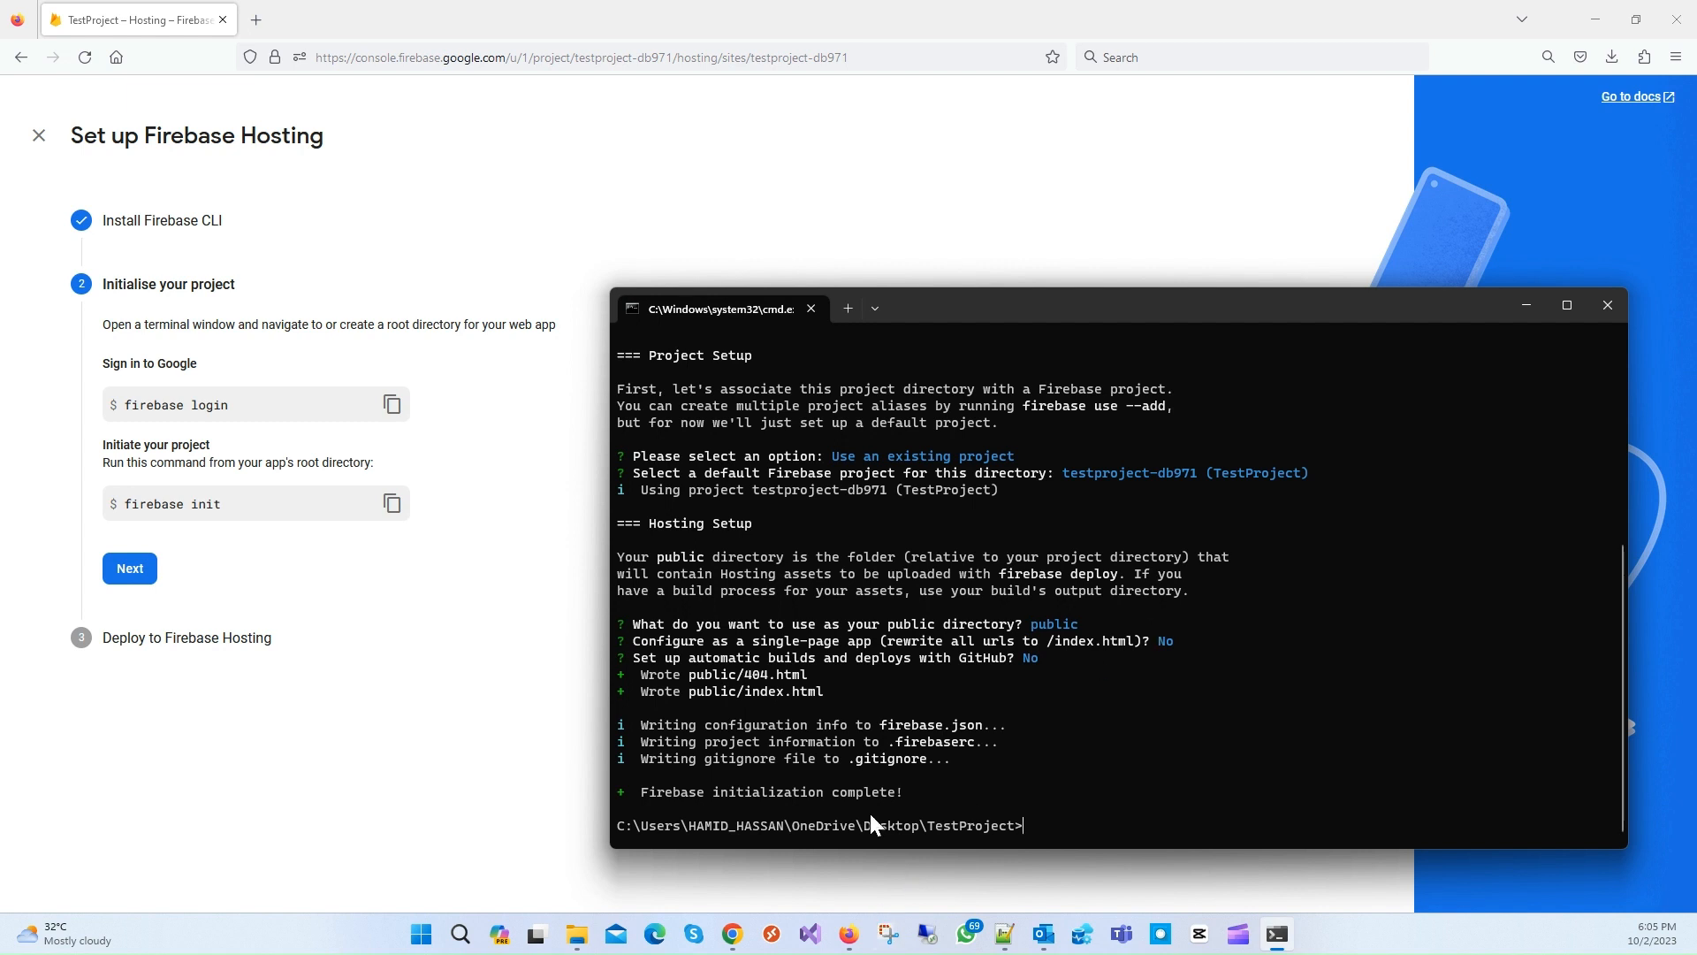
Step: Open TestProject's public folder, select the index file, and return to Firefox
{"action": "left_click", "coordinate": [576, 933]}
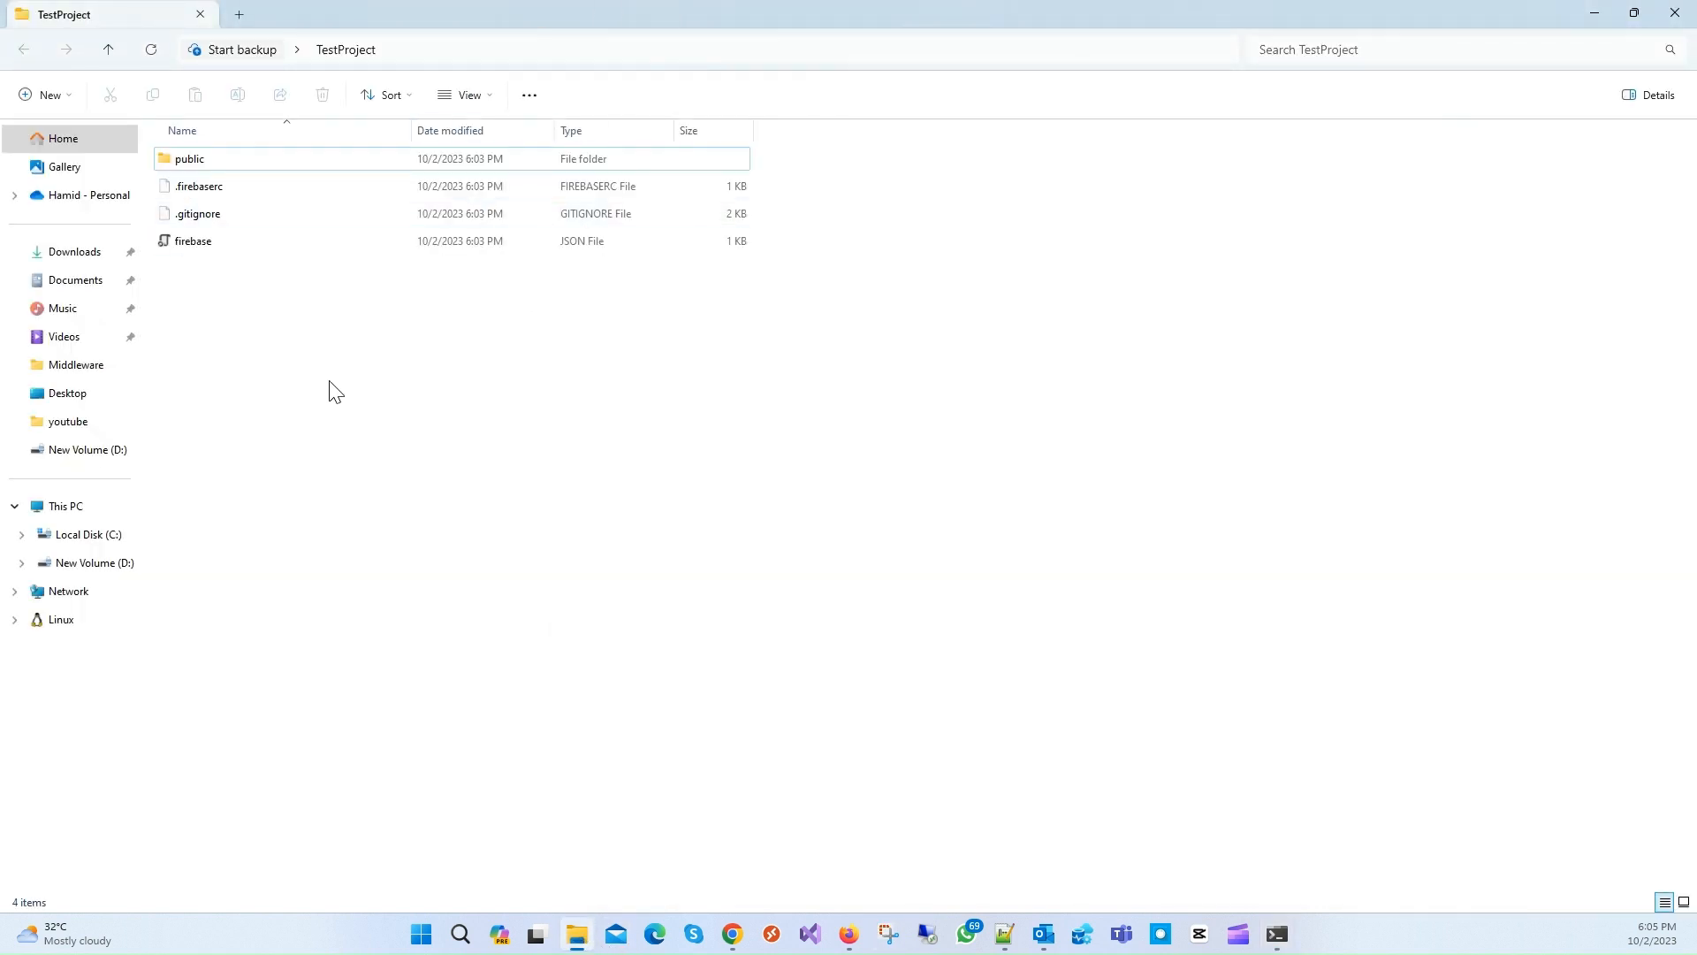
{"action": "left_click_drag", "start_coordinate": [409, 496], "coordinate": [300, 368]}
{"action": "double_click", "coordinate": [199, 164]}
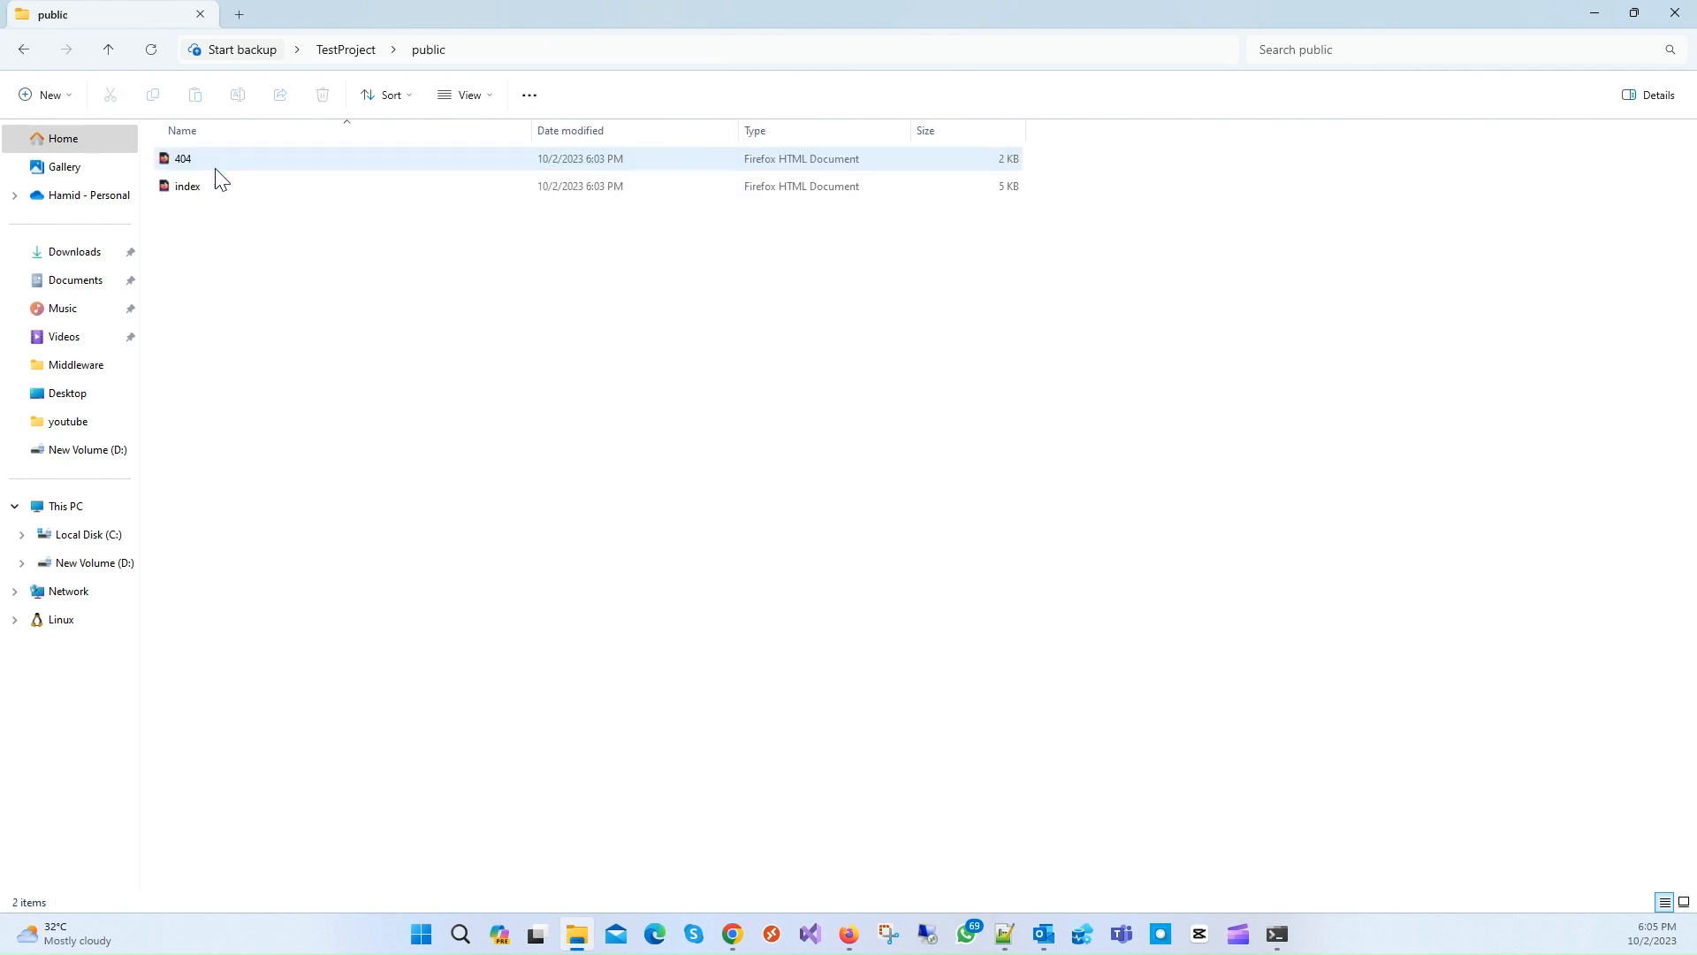
{"action": "left_click", "coordinate": [174, 189]}
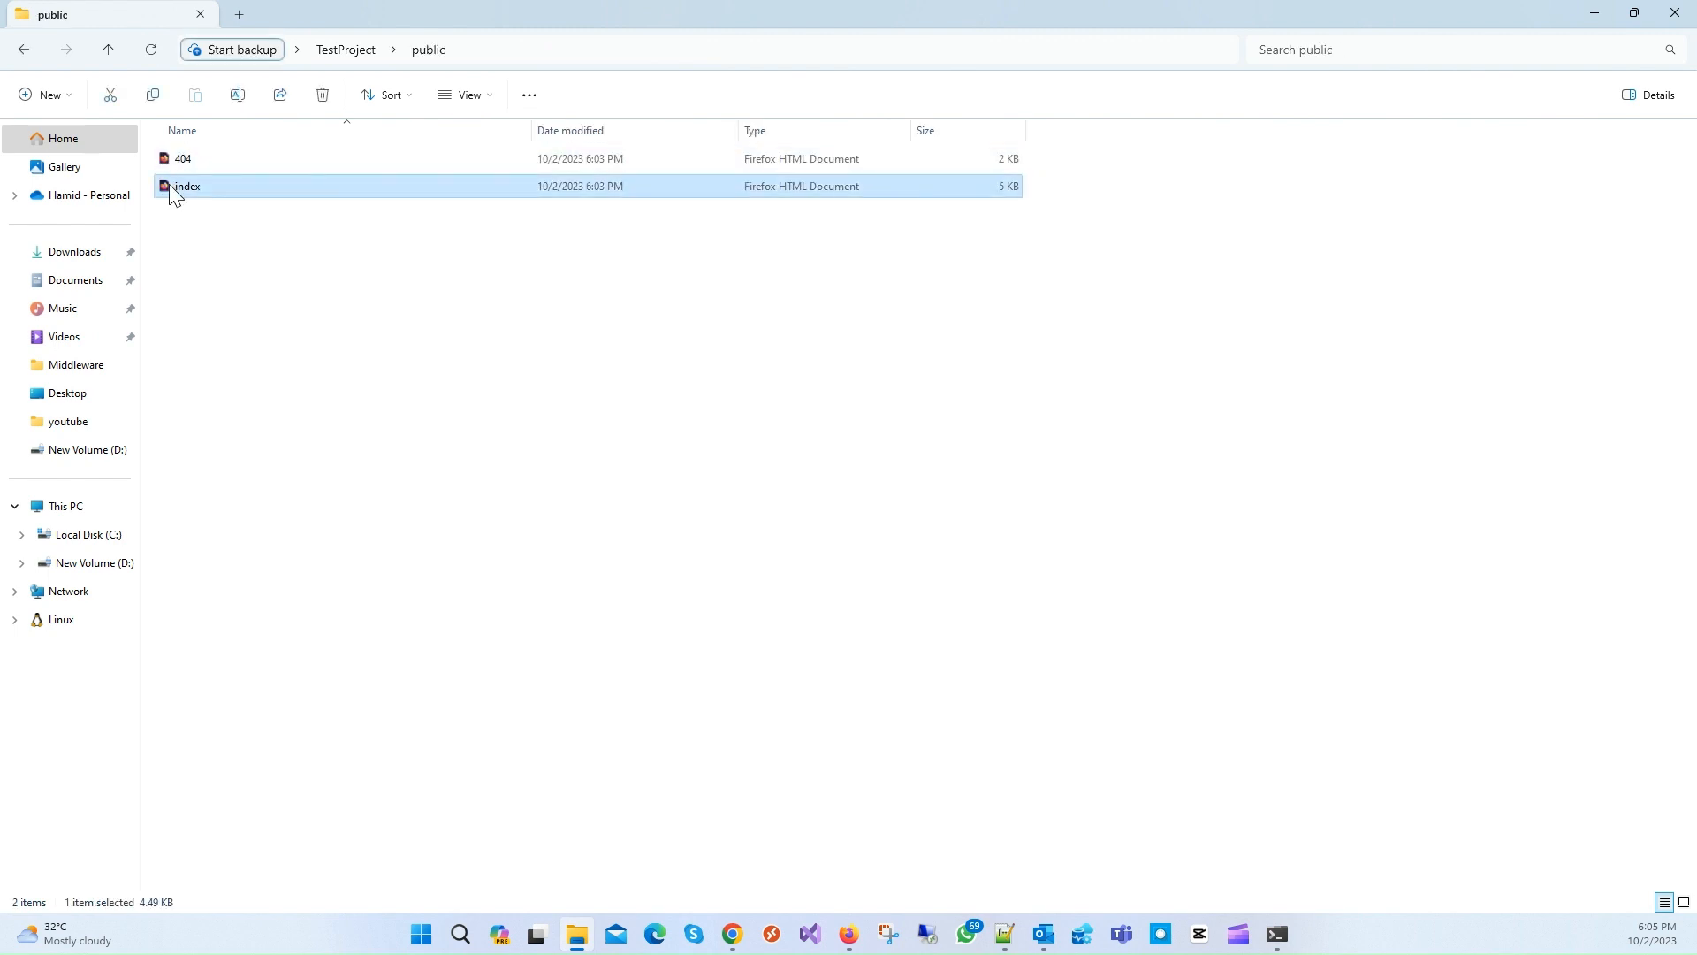
{"action": "left_click", "coordinate": [850, 939]}
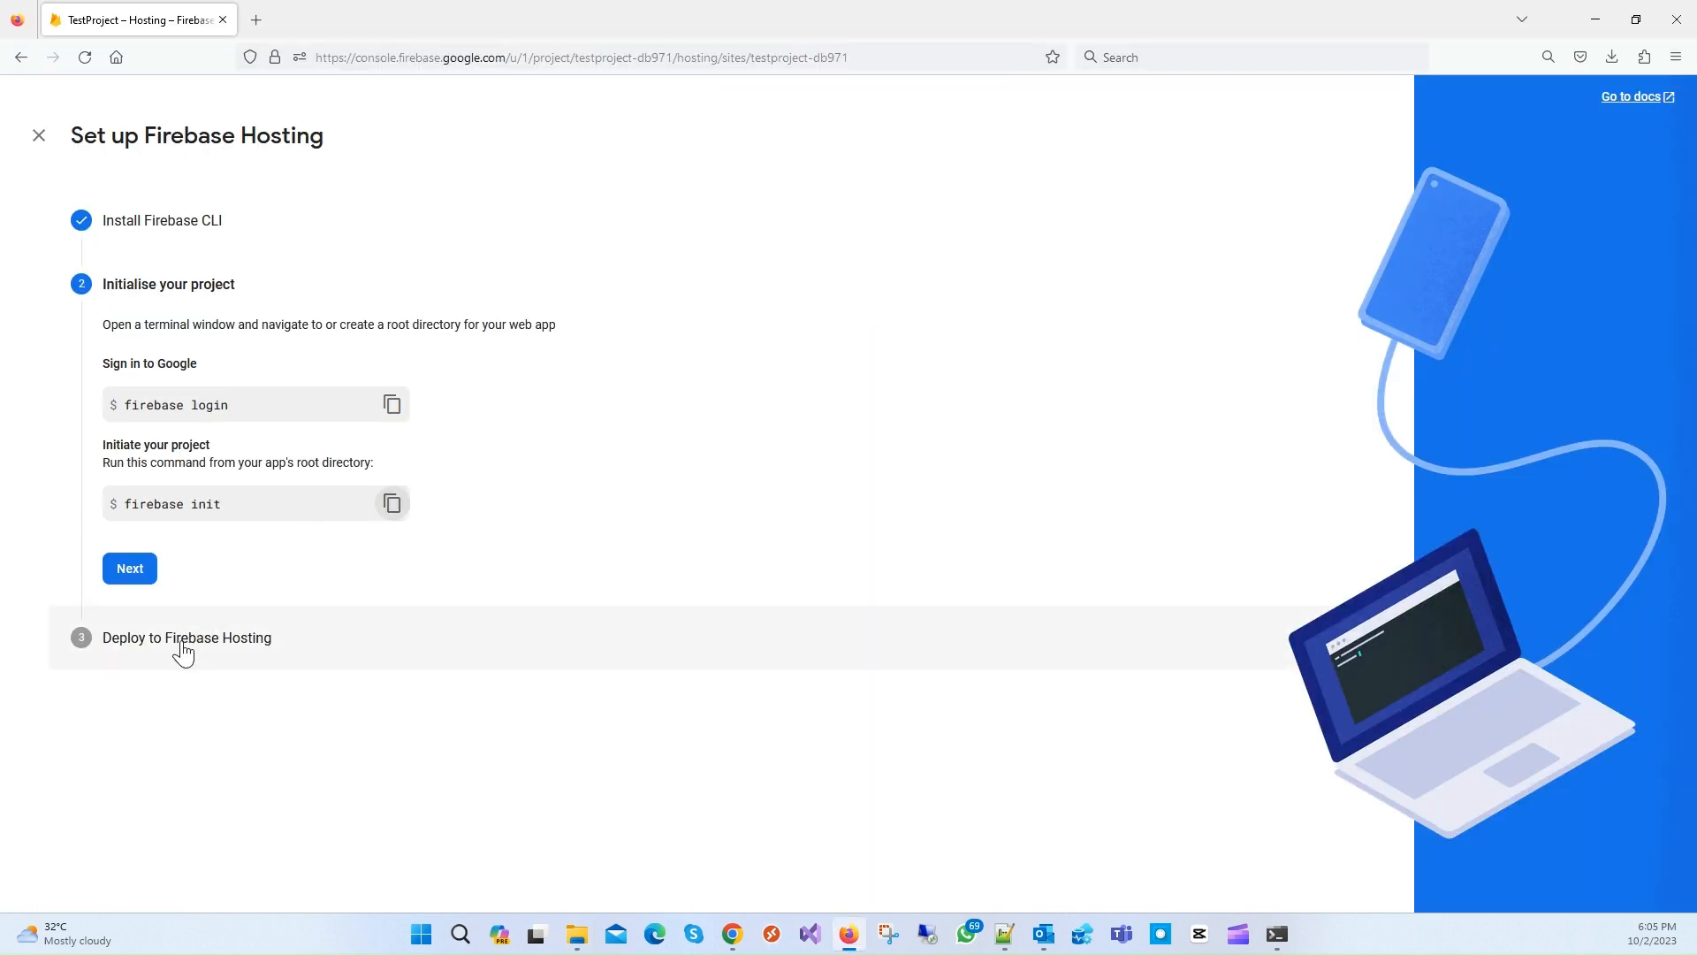
Step: Finish the Firebase Hosting setup after reviewing the firebase deploy command, returning to the hosting dashboard
{"action": "left_click", "coordinate": [180, 650]}
{"action": "left_click_drag", "start_coordinate": [154, 465], "coordinate": [269, 468]}
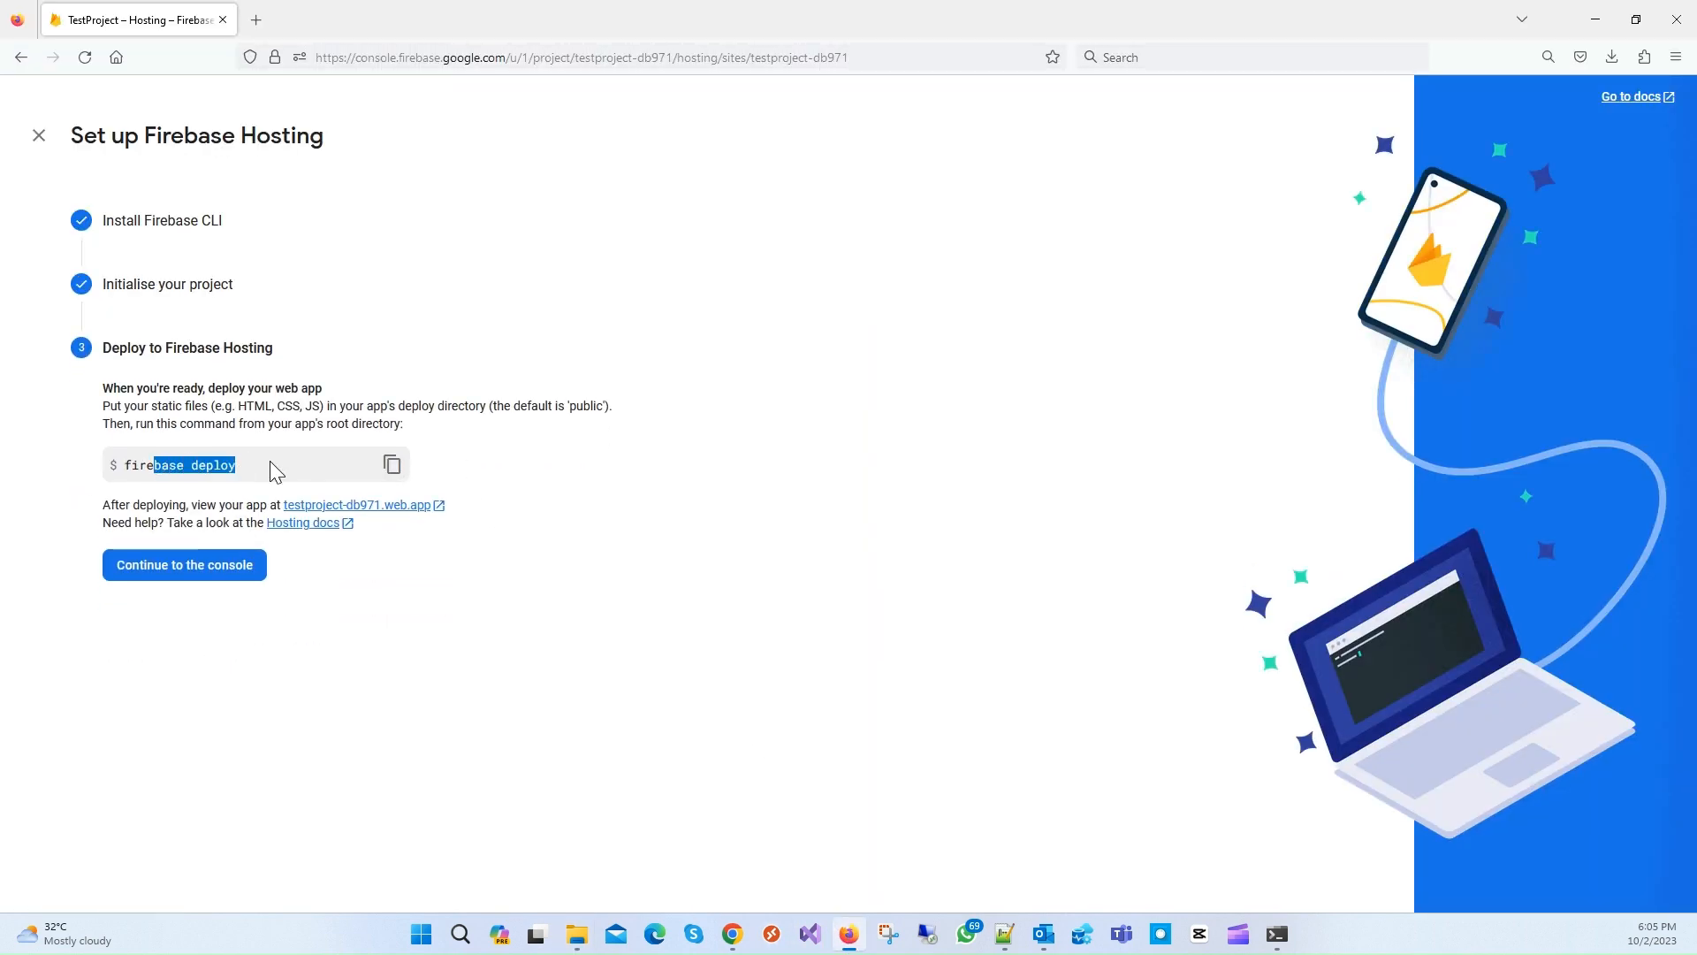
{"action": "left_click", "coordinate": [201, 577]}
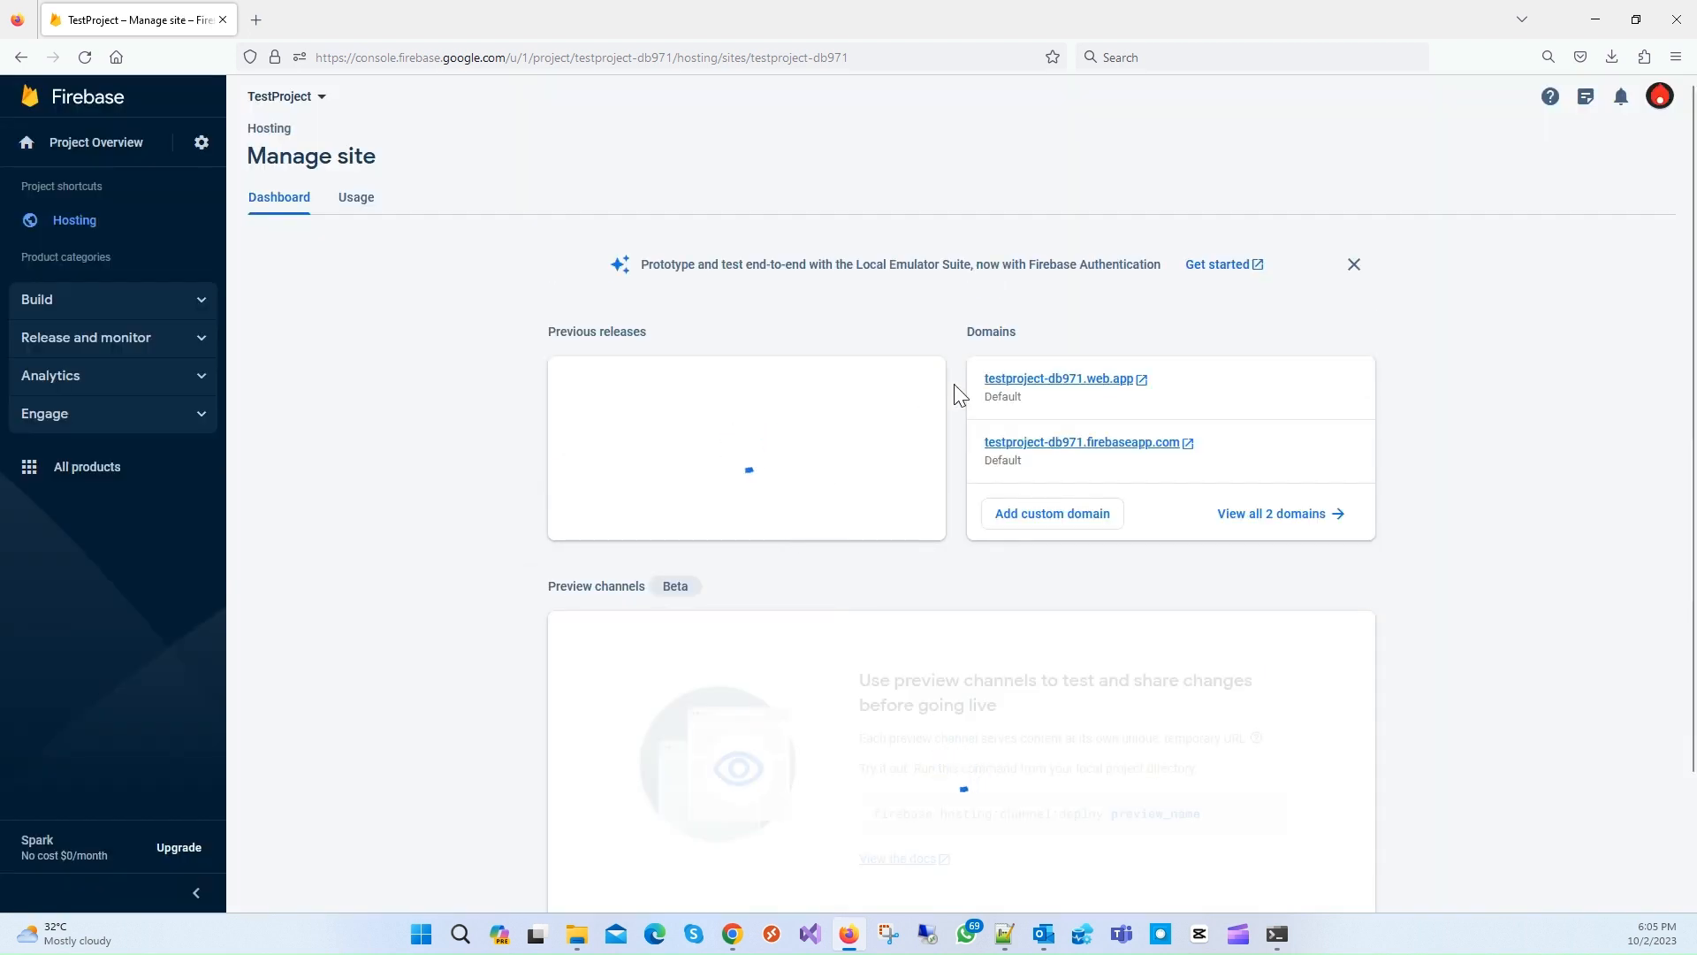
Step: Open testproject-db971.web.app in a new tab and reload it, still showing Site Not Found
{"action": "left_click", "coordinate": [1093, 395]}
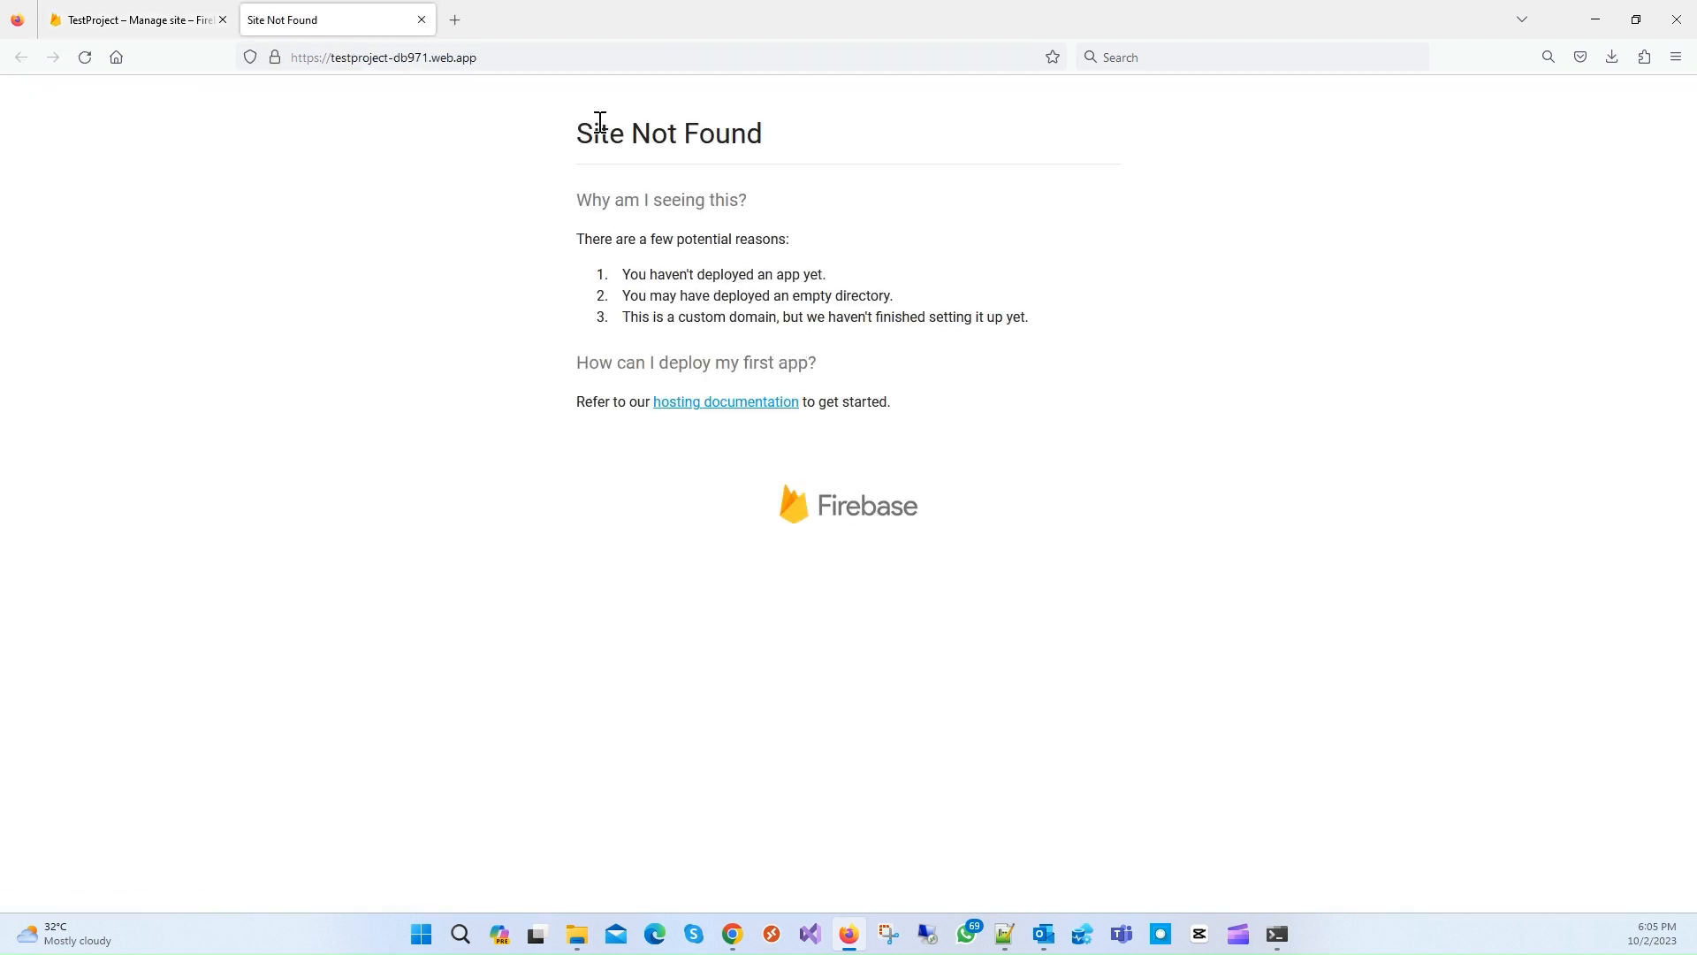
{"action": "left_click", "coordinate": [81, 56]}
{"action": "left_click", "coordinate": [1278, 934]}
Step: Run 'firebase deploy' in the TestProject folder to upload the public folder's 2 files
{"action": "type", "text": "firebase"}
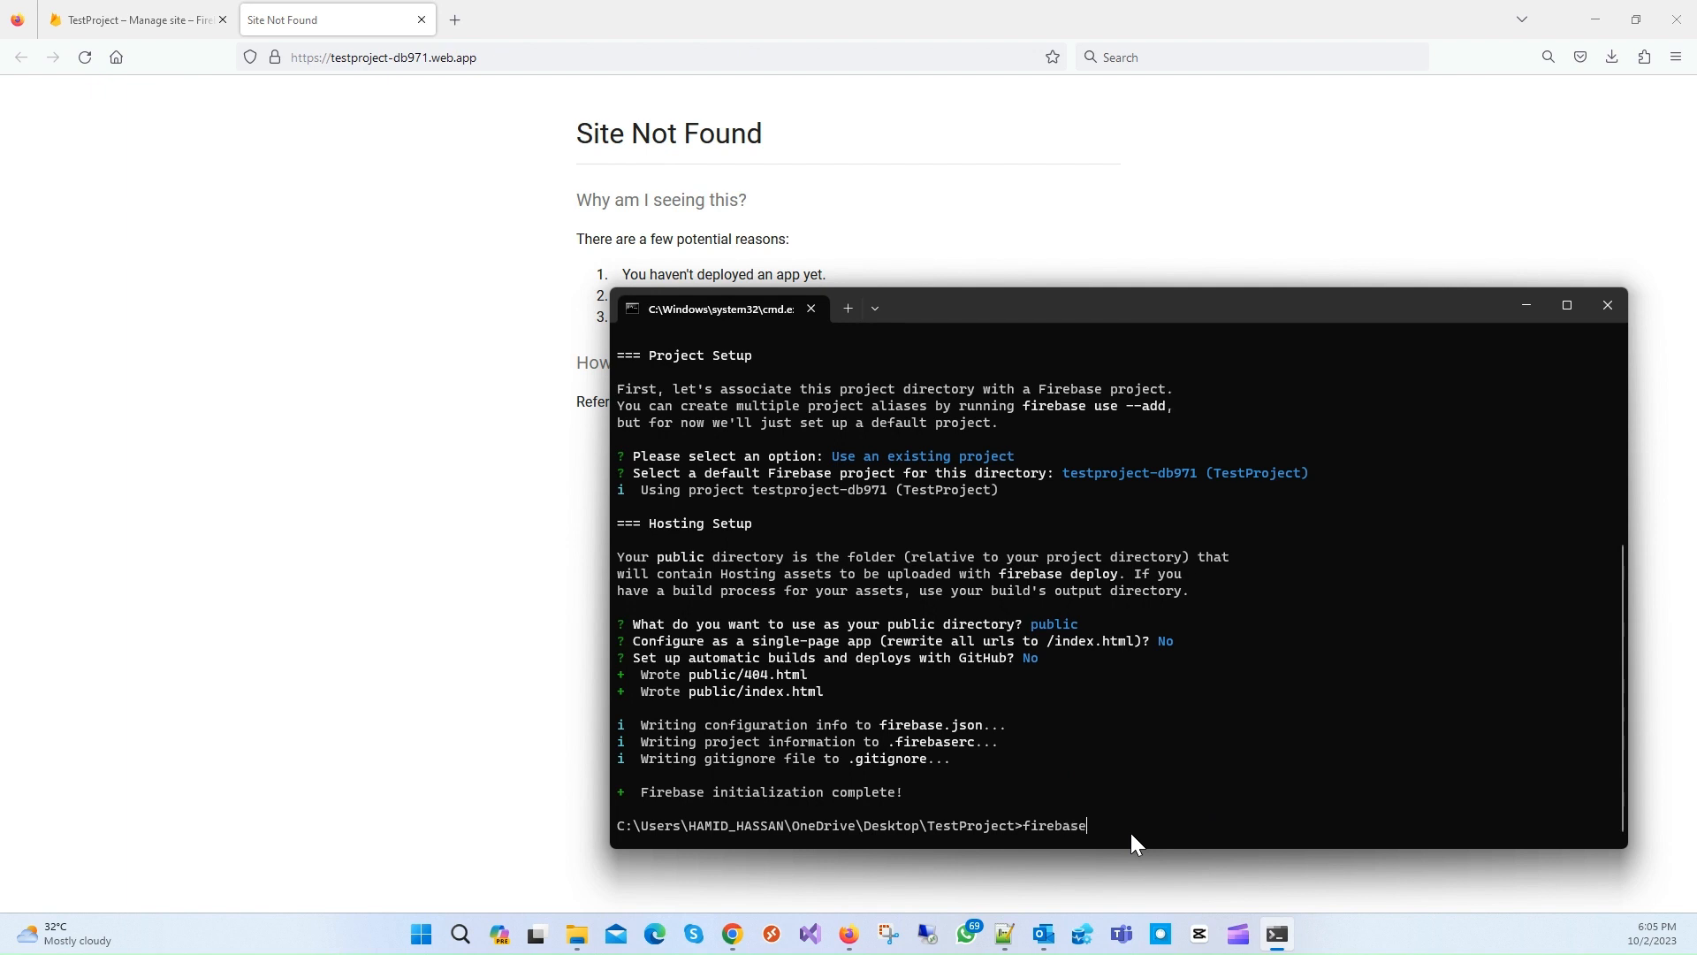
{"action": "type", "text": " deploy"}
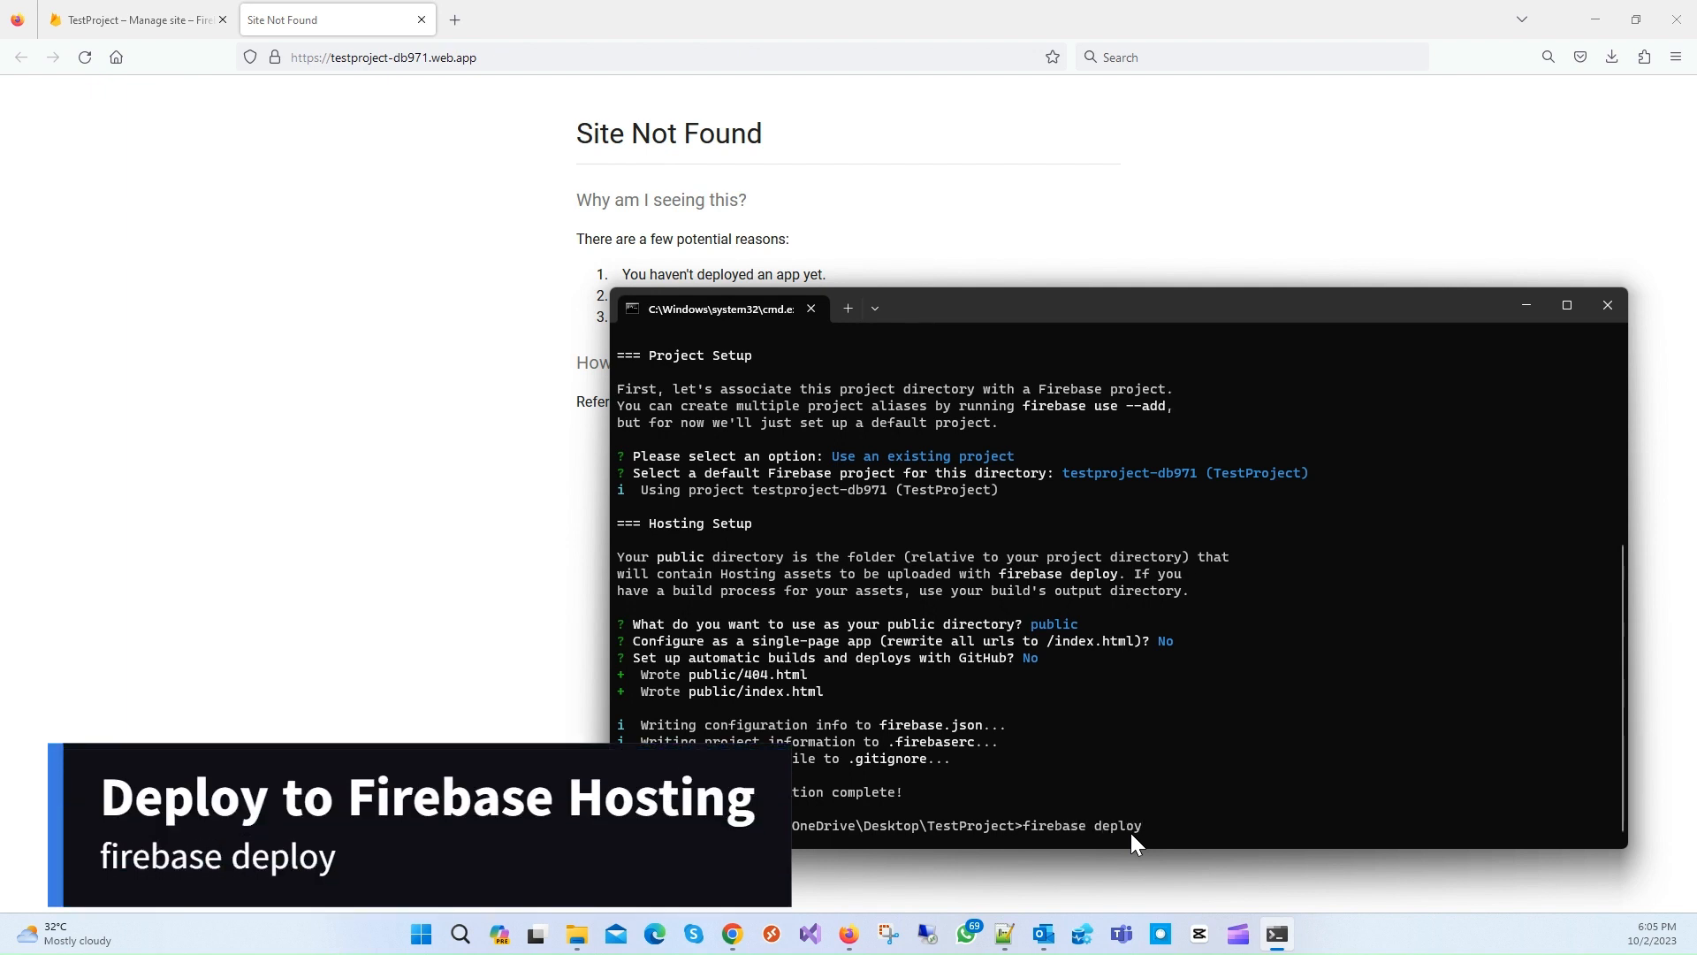
{"action": "key", "text": "Return"}
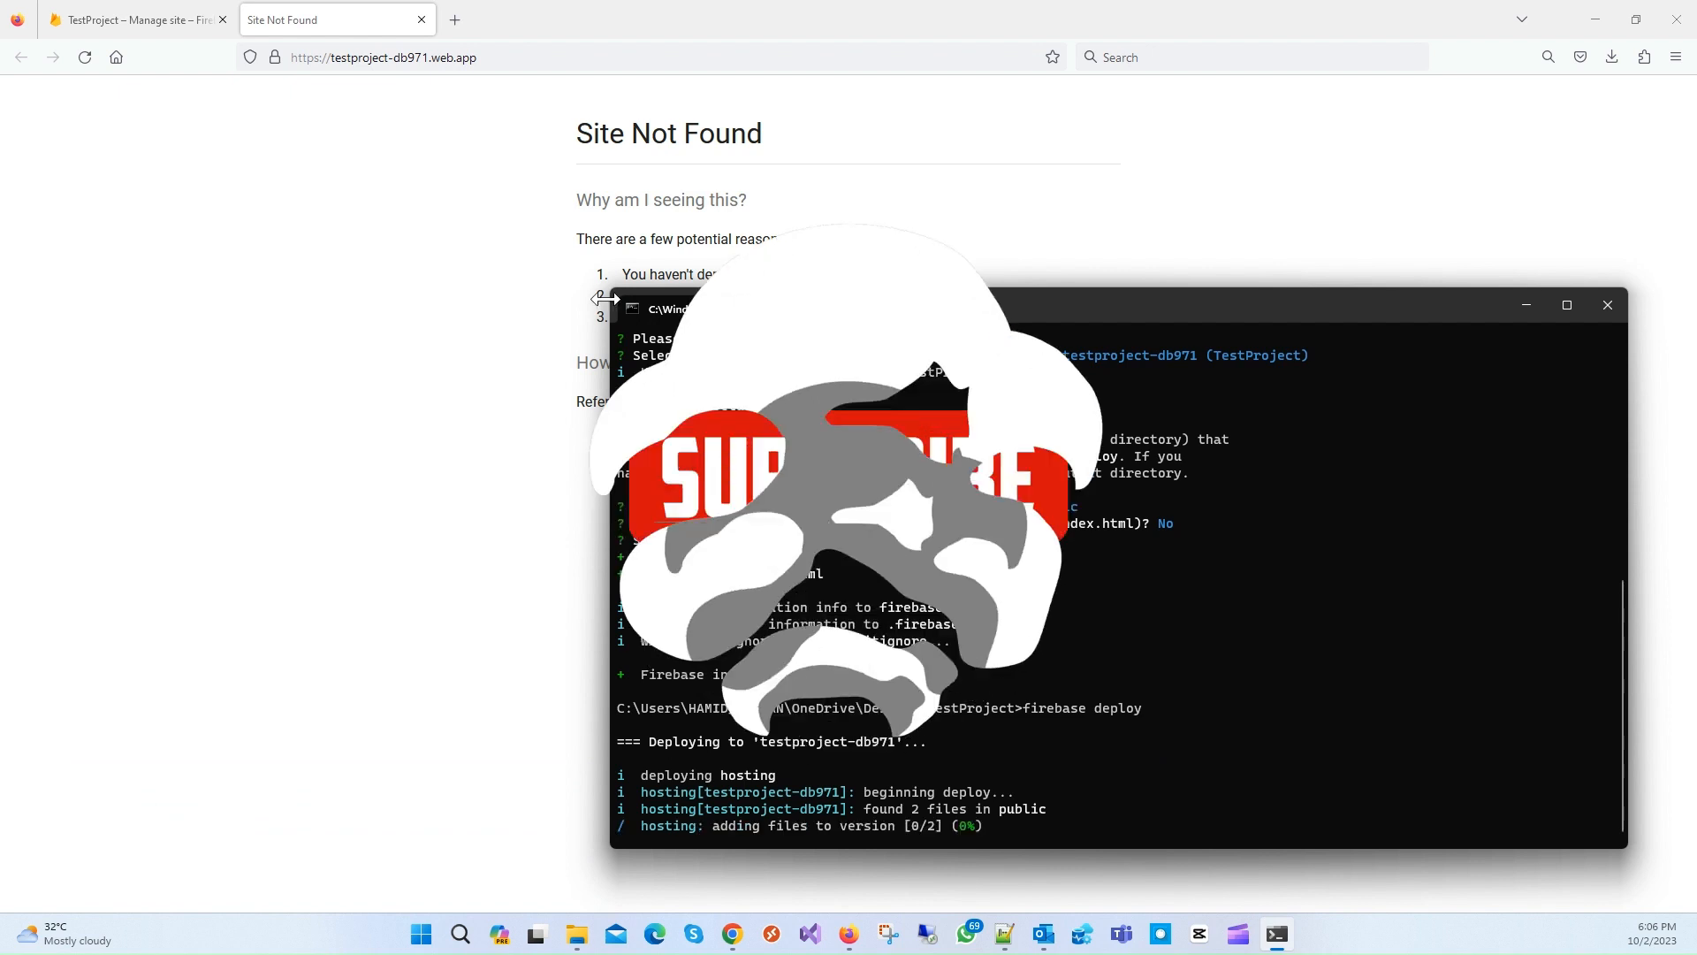
Step: Reload testproject-db971.web.app in Firefox to confirm the Firebase Hosting Setup Complete welcome page
{"action": "left_click", "coordinate": [442, 306]}
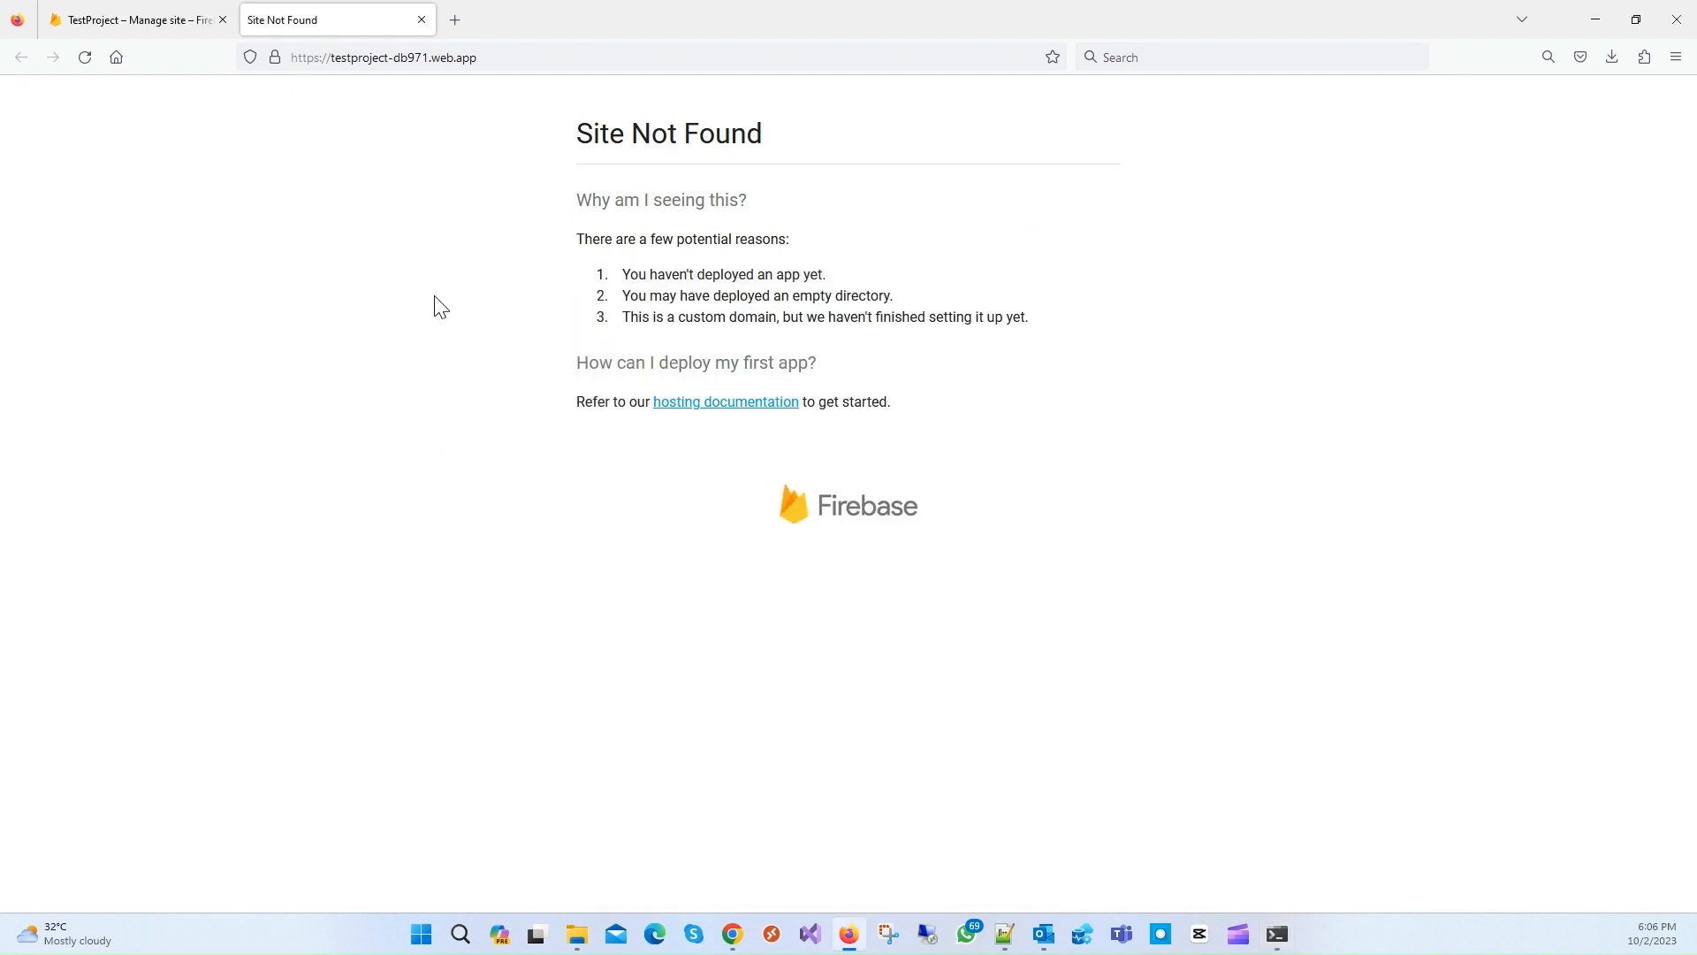
{"action": "left_click", "coordinate": [87, 58]}
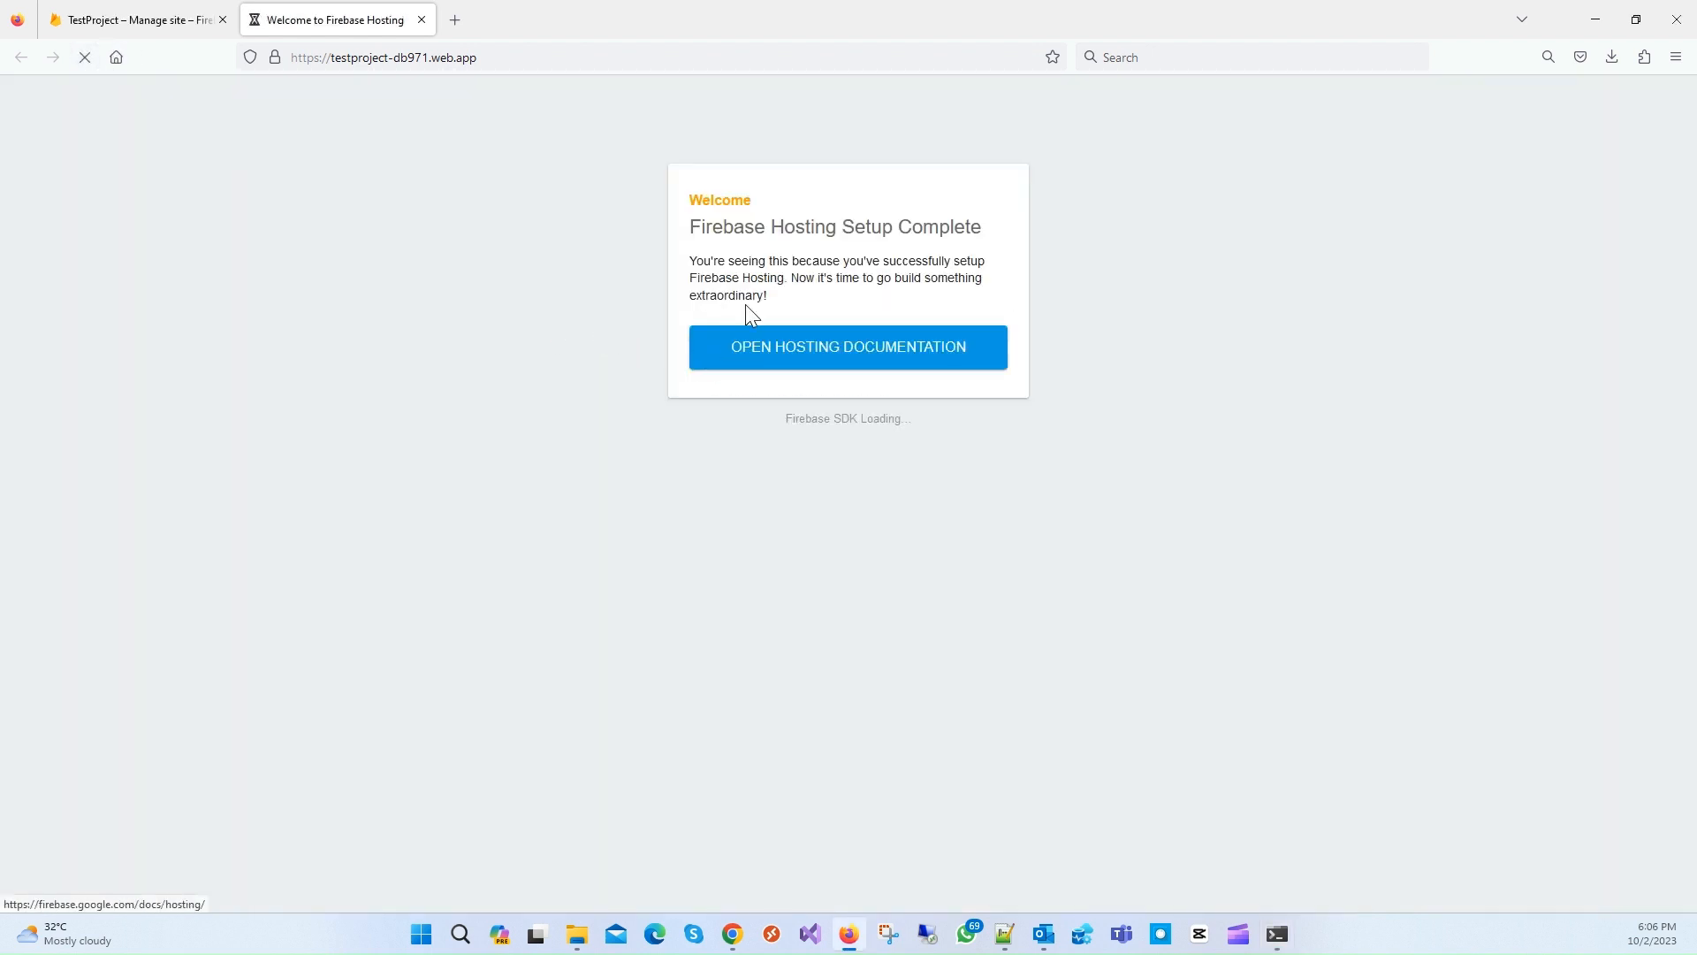
{"action": "left_click_drag", "start_coordinate": [687, 199], "coordinate": [1023, 405]}
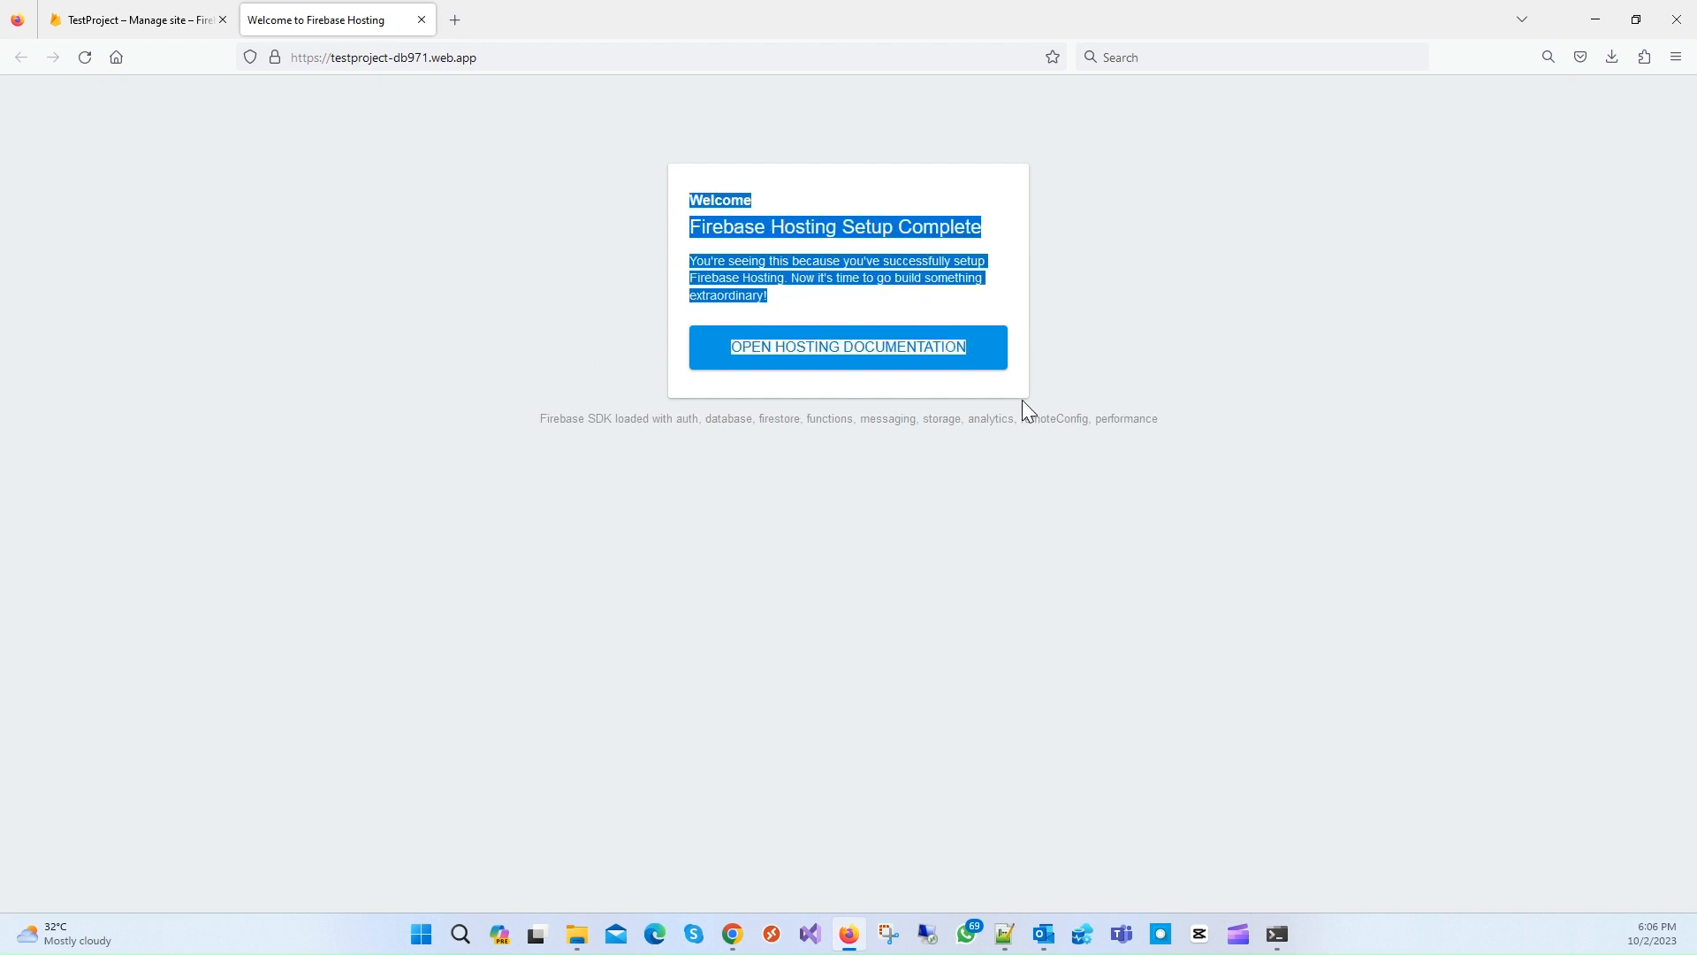
{"action": "left_click", "coordinate": [1025, 409]}
{"action": "left_click", "coordinate": [578, 934]}
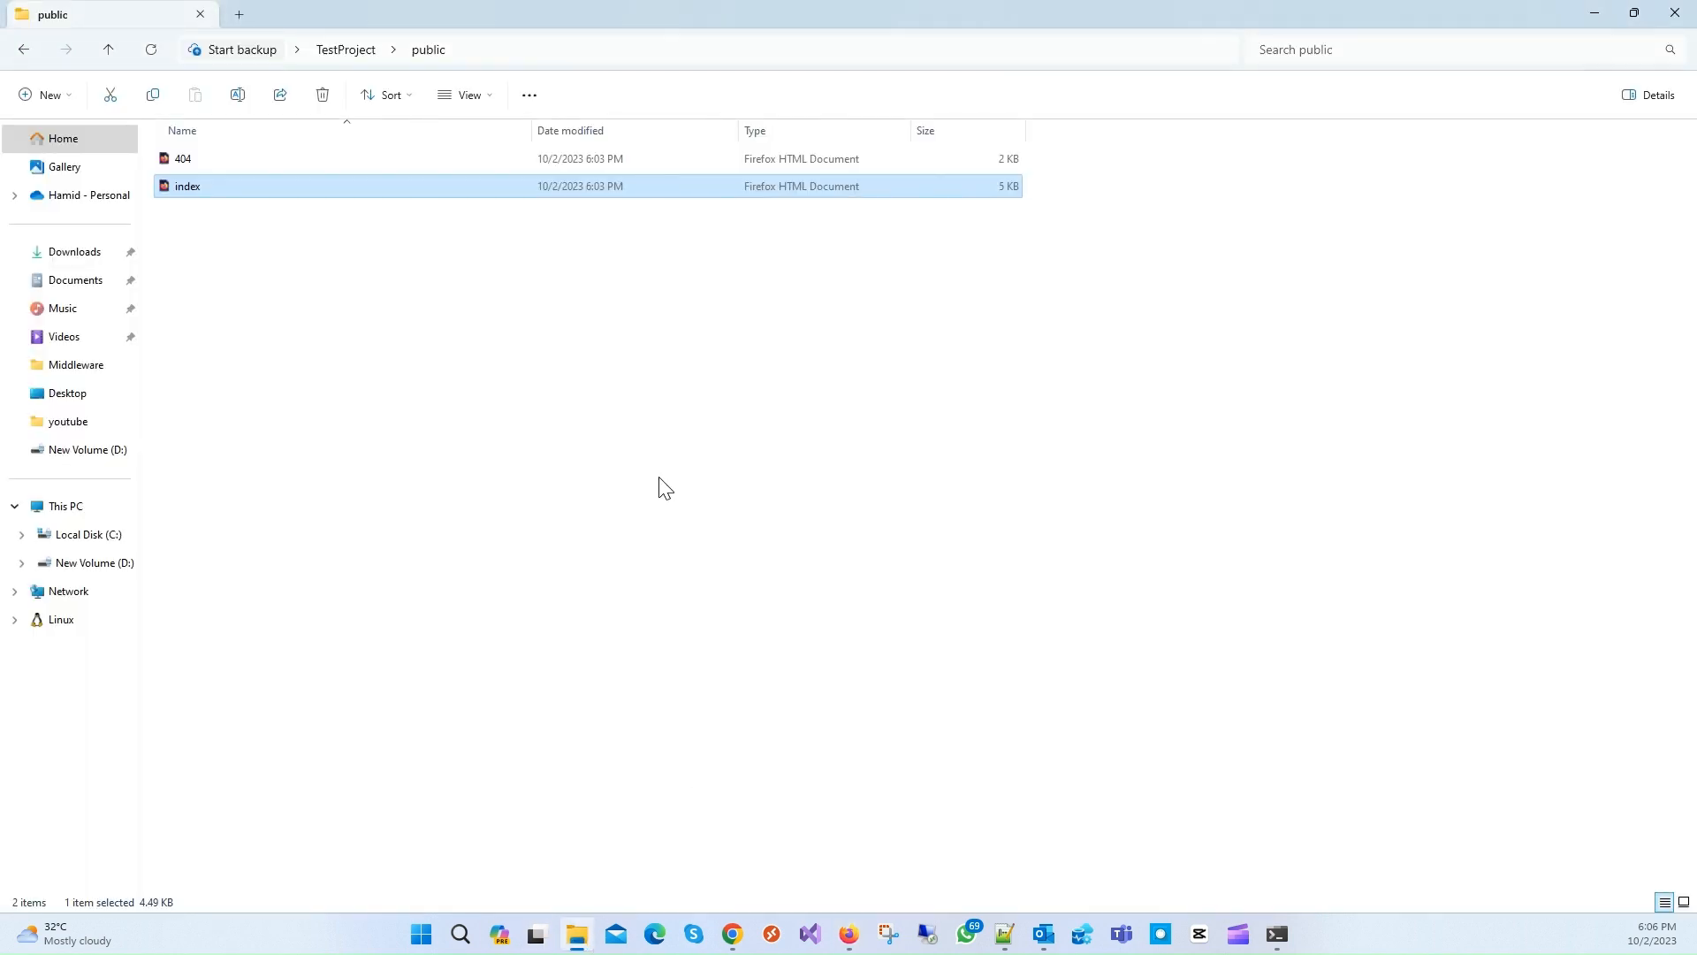
Step: Open index.html from the public folder in a maximized Notepad, closing the empty Untitled document
{"action": "right_click", "coordinate": [192, 191]}
{"action": "mouse_move", "coordinate": [273, 276]}
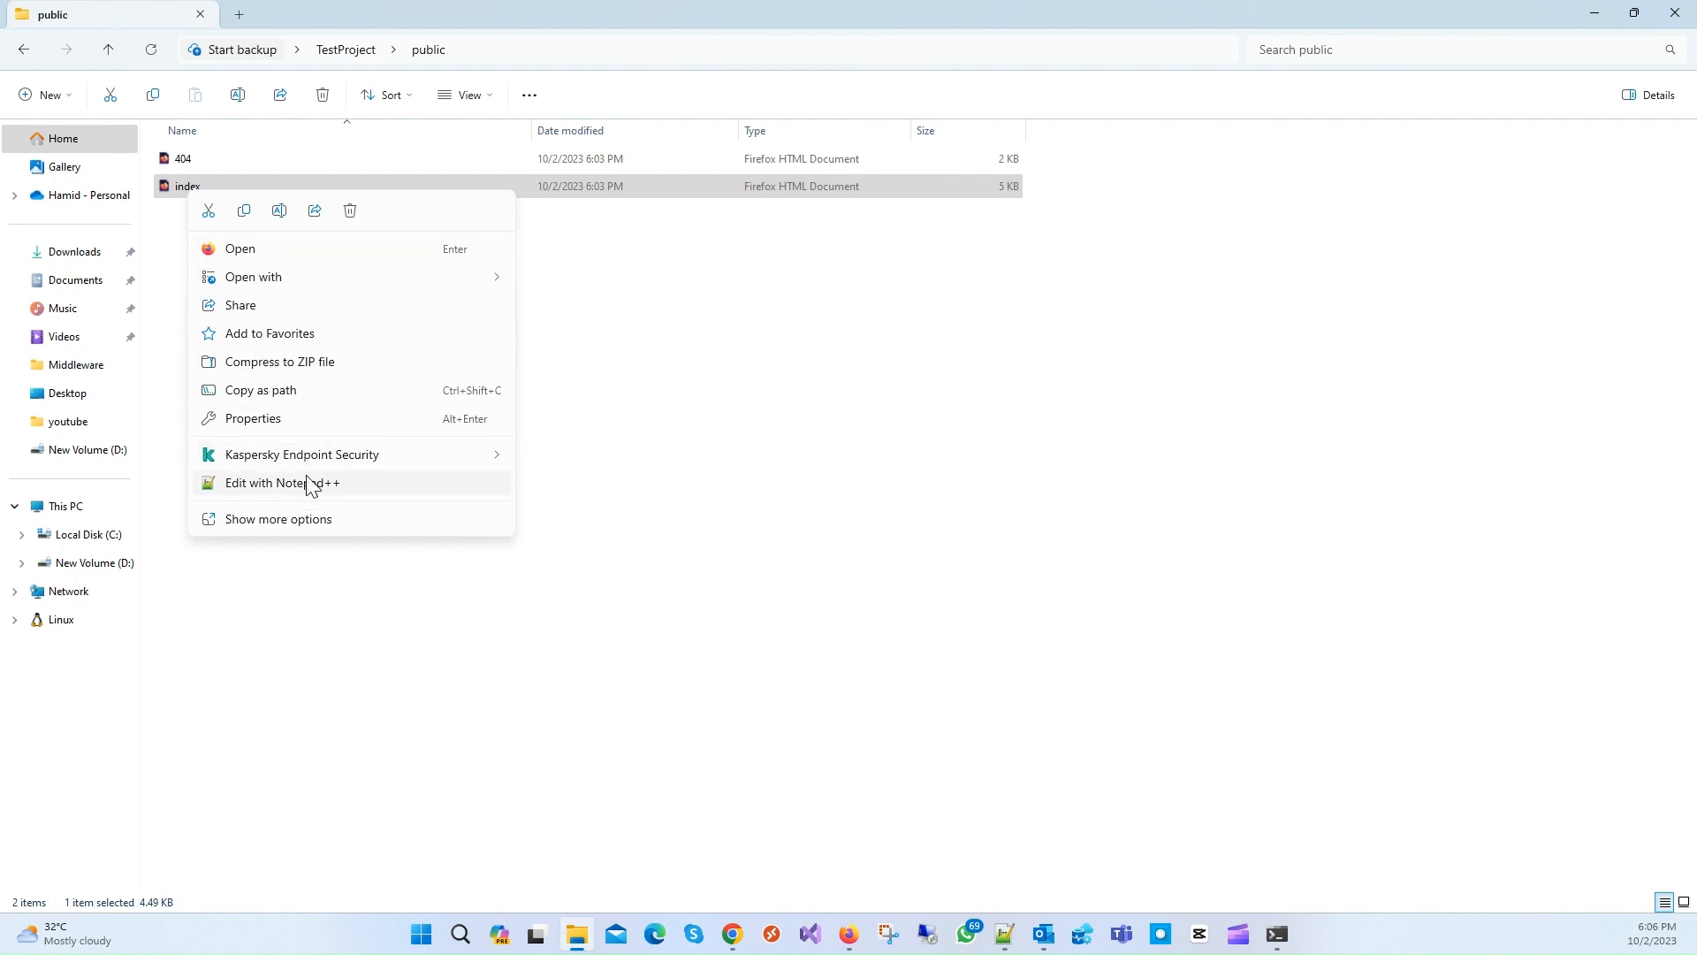
{"action": "left_click", "coordinate": [698, 327]}
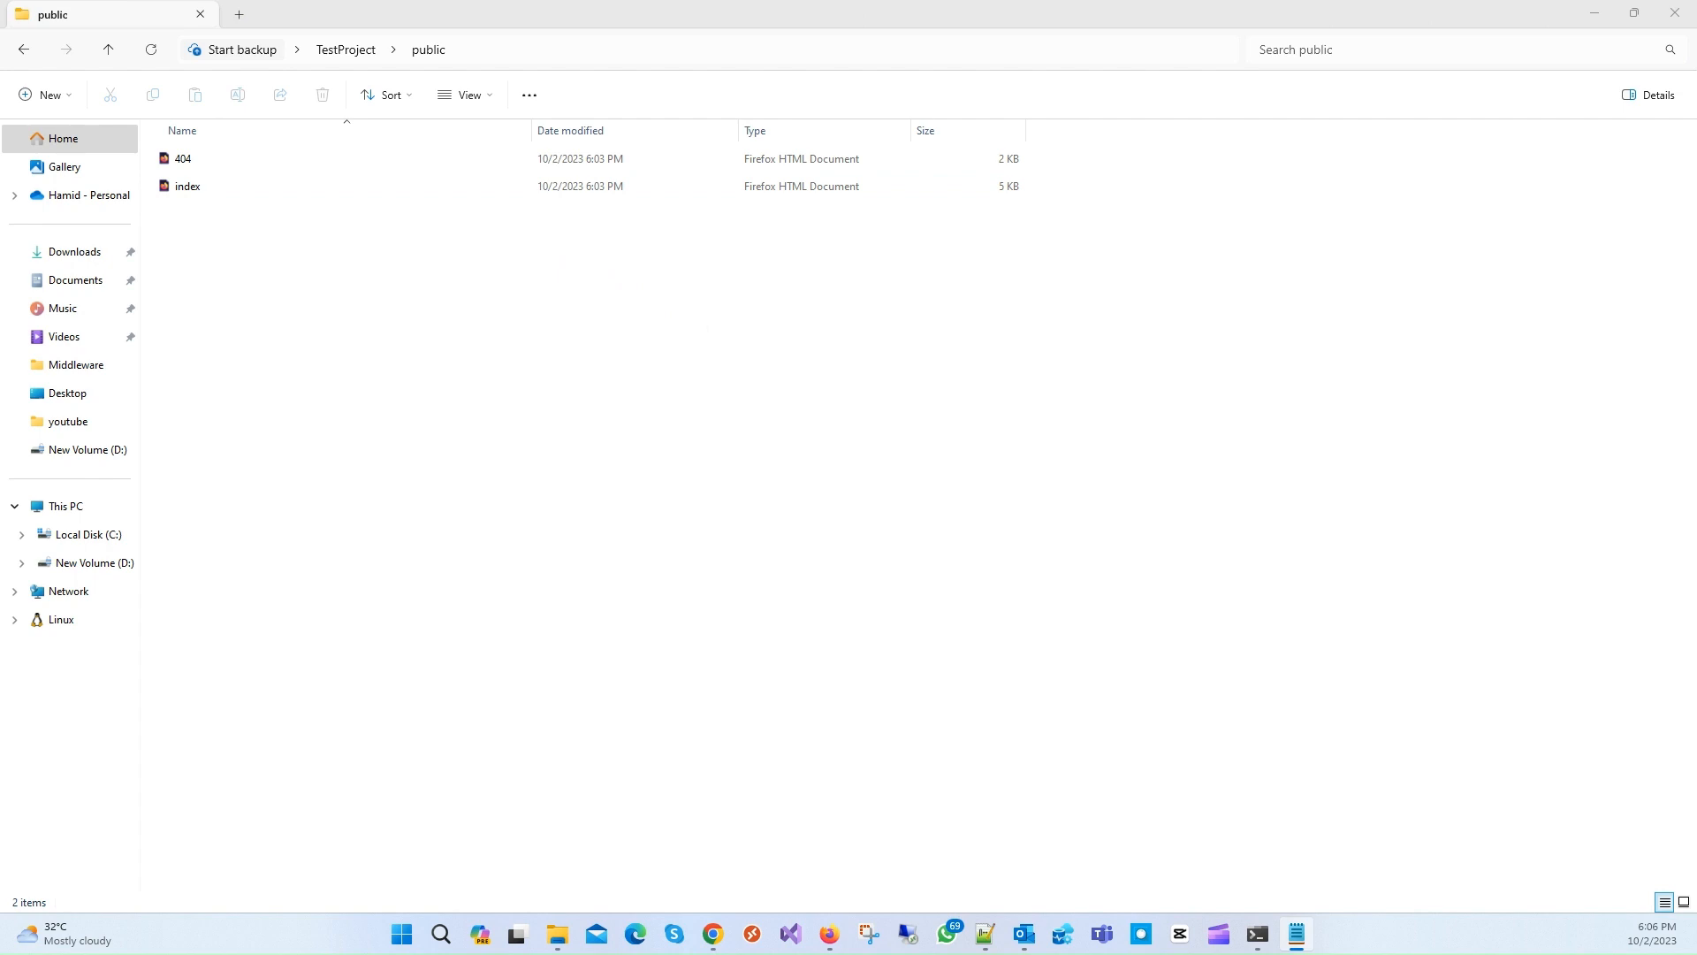
{"action": "left_click_drag", "start_coordinate": [183, 187], "coordinate": [748, 423]}
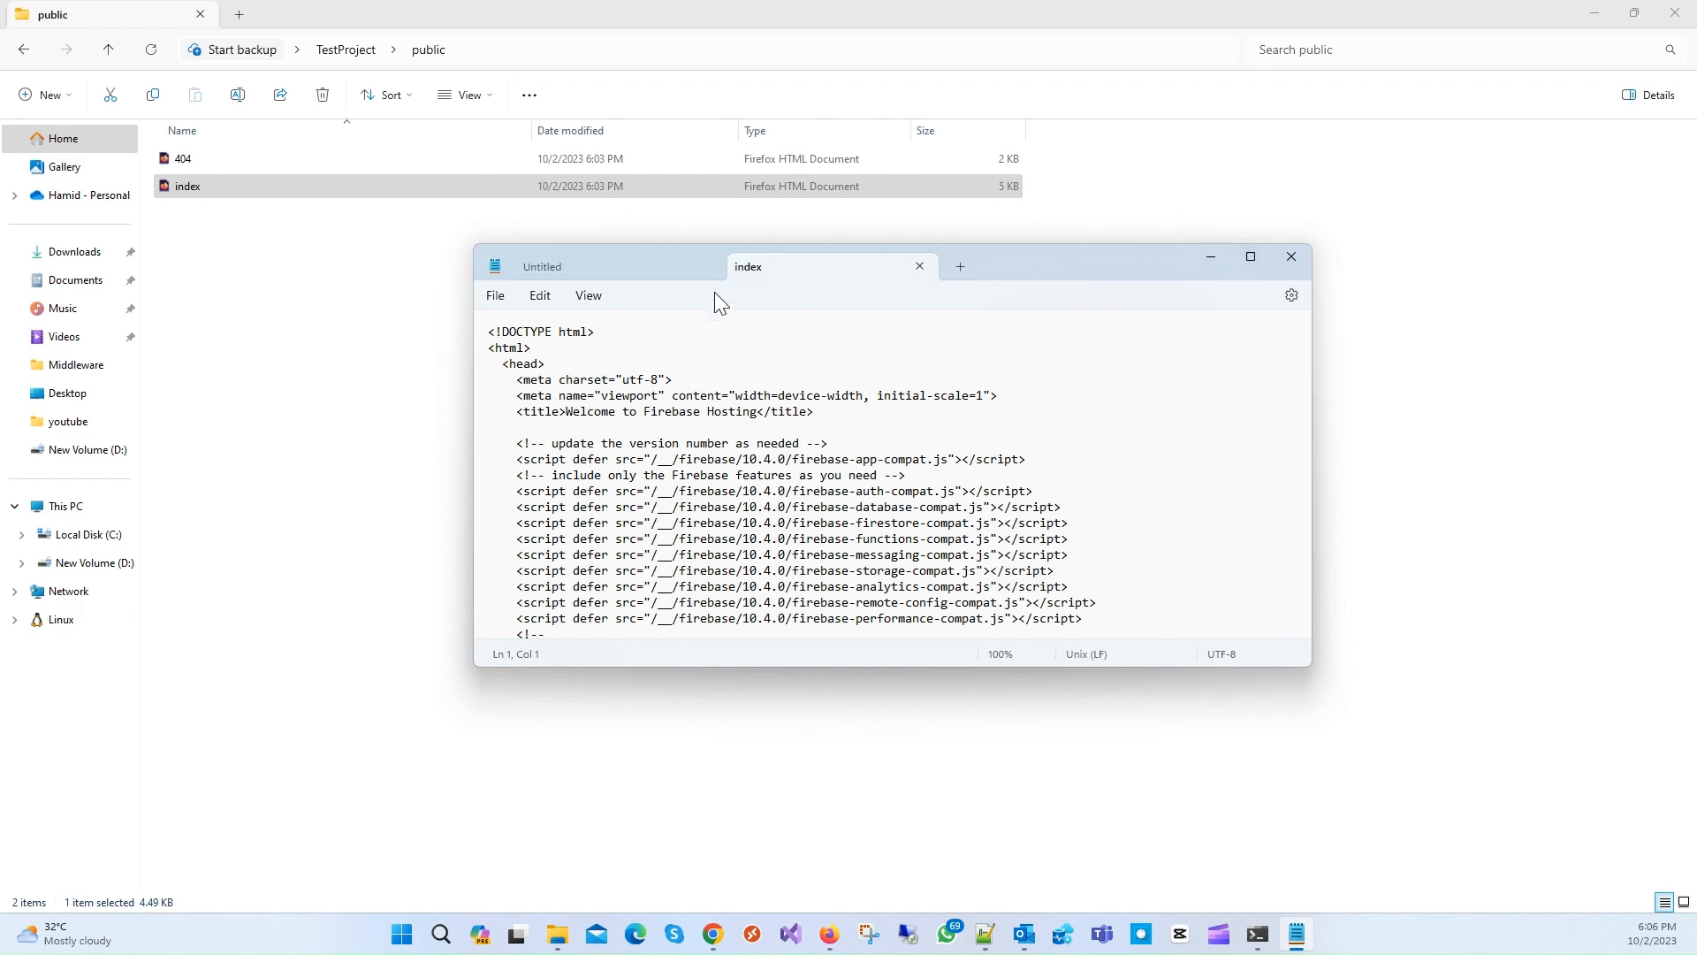
{"action": "left_click", "coordinate": [708, 267]}
{"action": "double_click", "coordinate": [910, 269]}
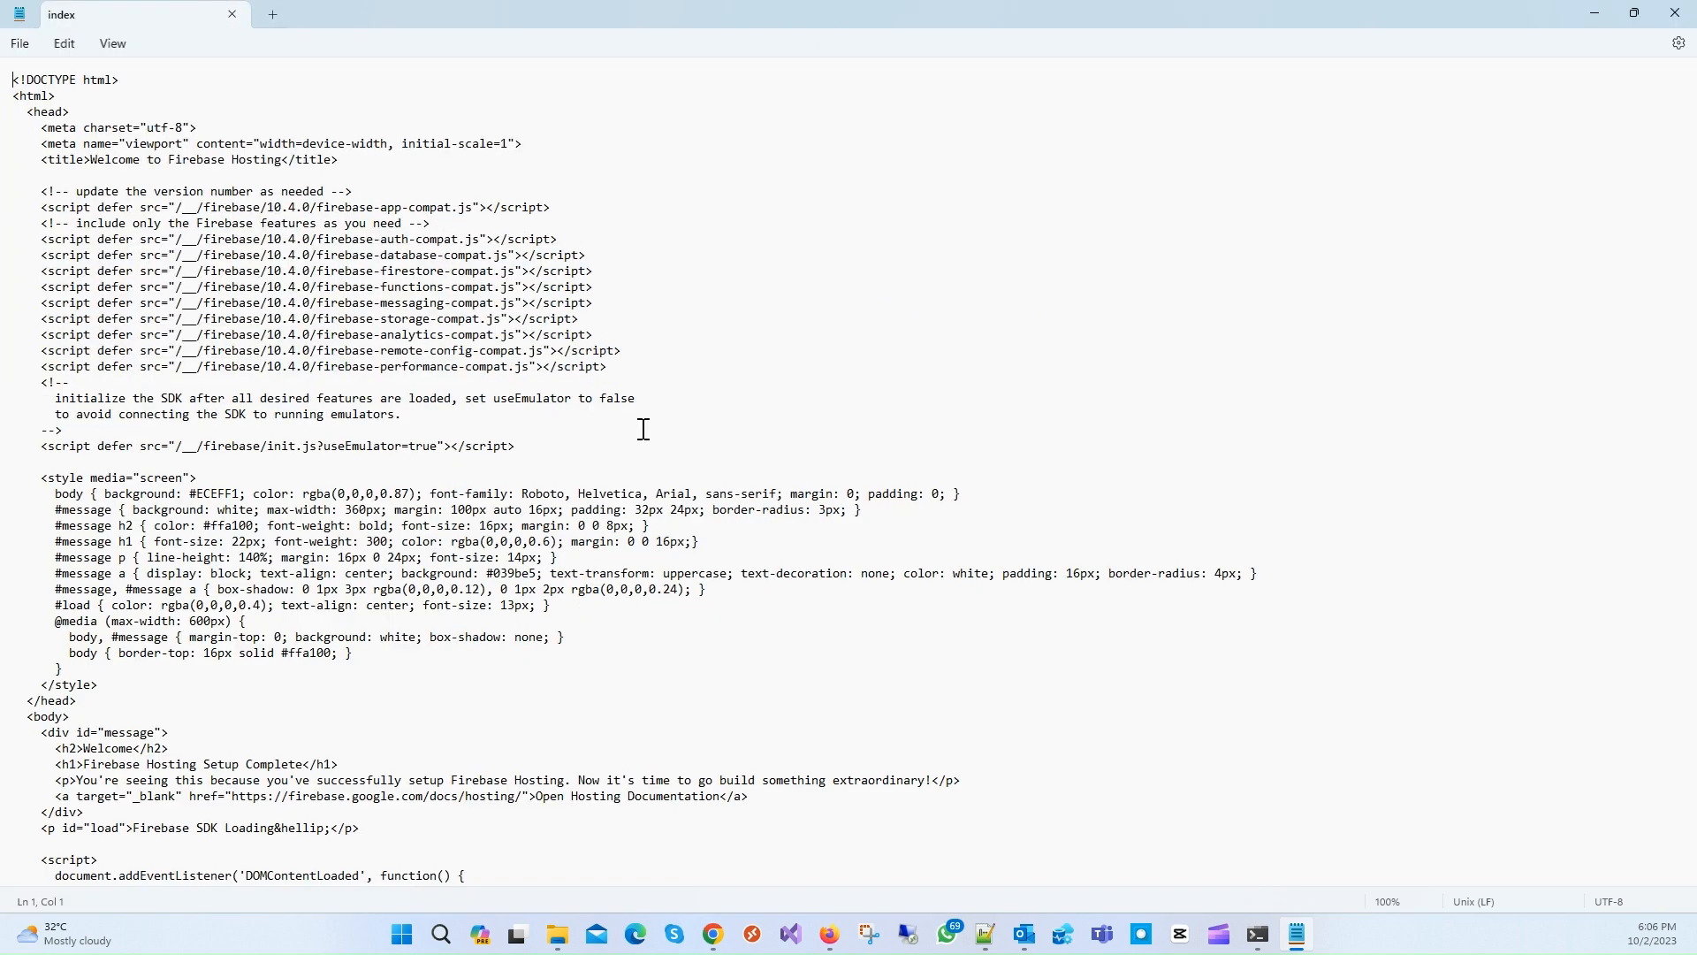
Step: Append ' - Uploaded' to the h1 heading after 'Complete' and save index.html
{"action": "scroll", "coordinate": [476, 476], "scroll_direction": "down", "scroll_amount": 13}
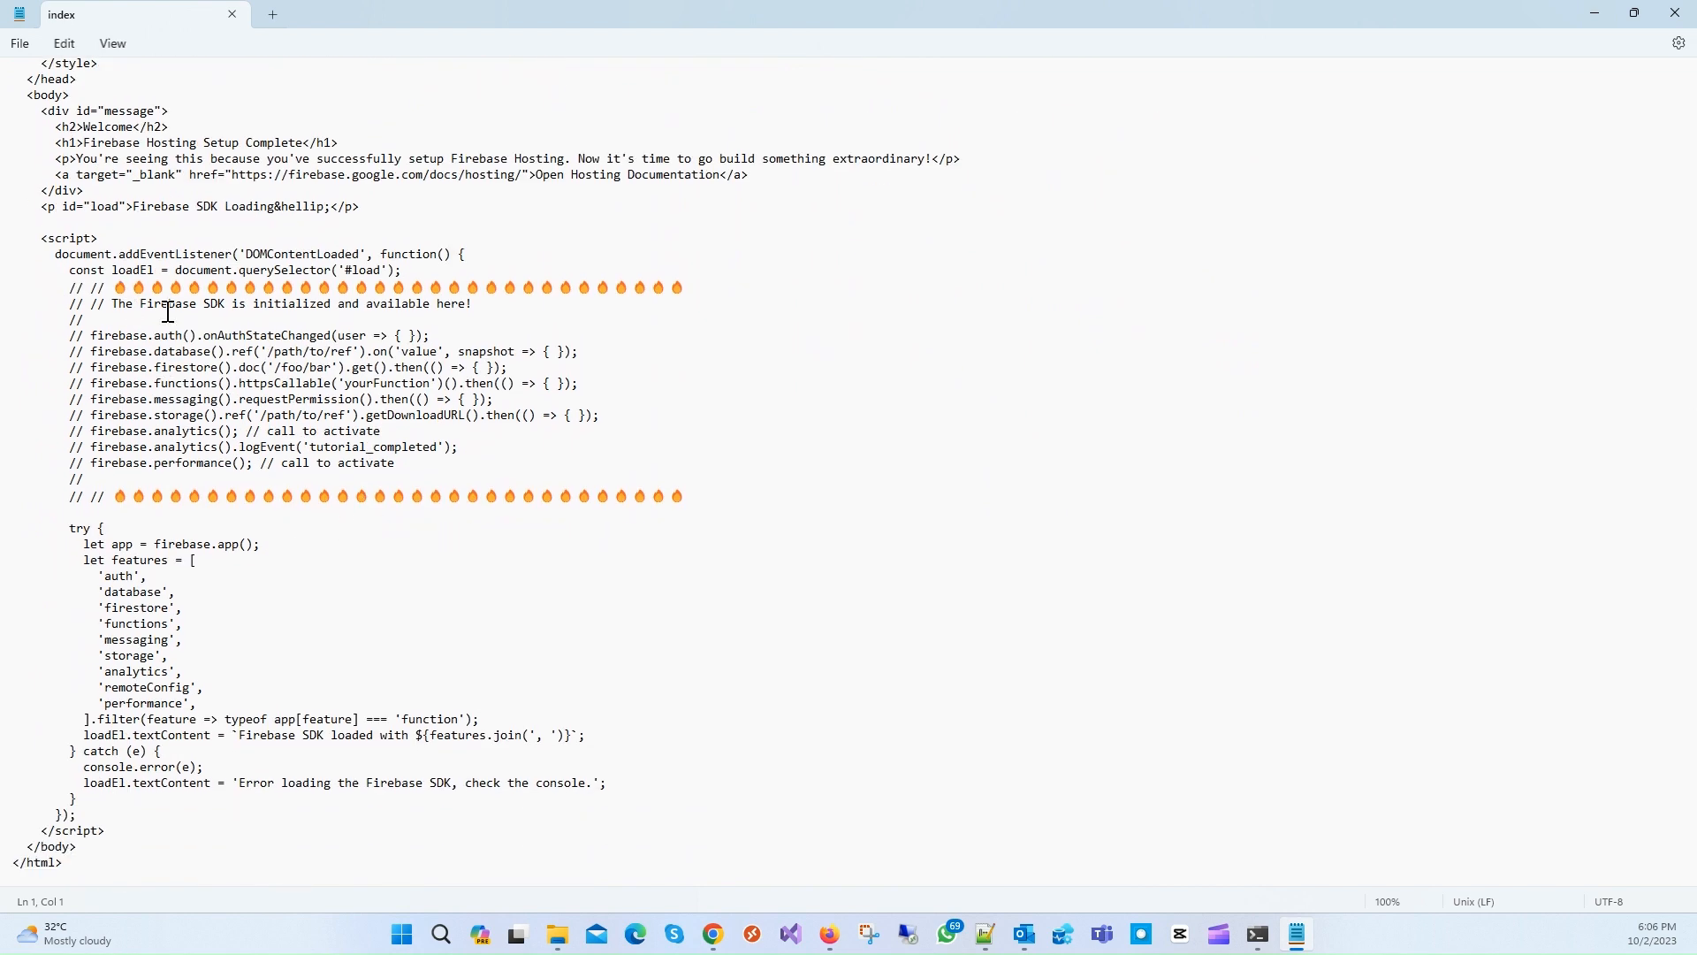
{"action": "scroll", "coordinate": [198, 316], "scroll_direction": "up", "scroll_amount": 4}
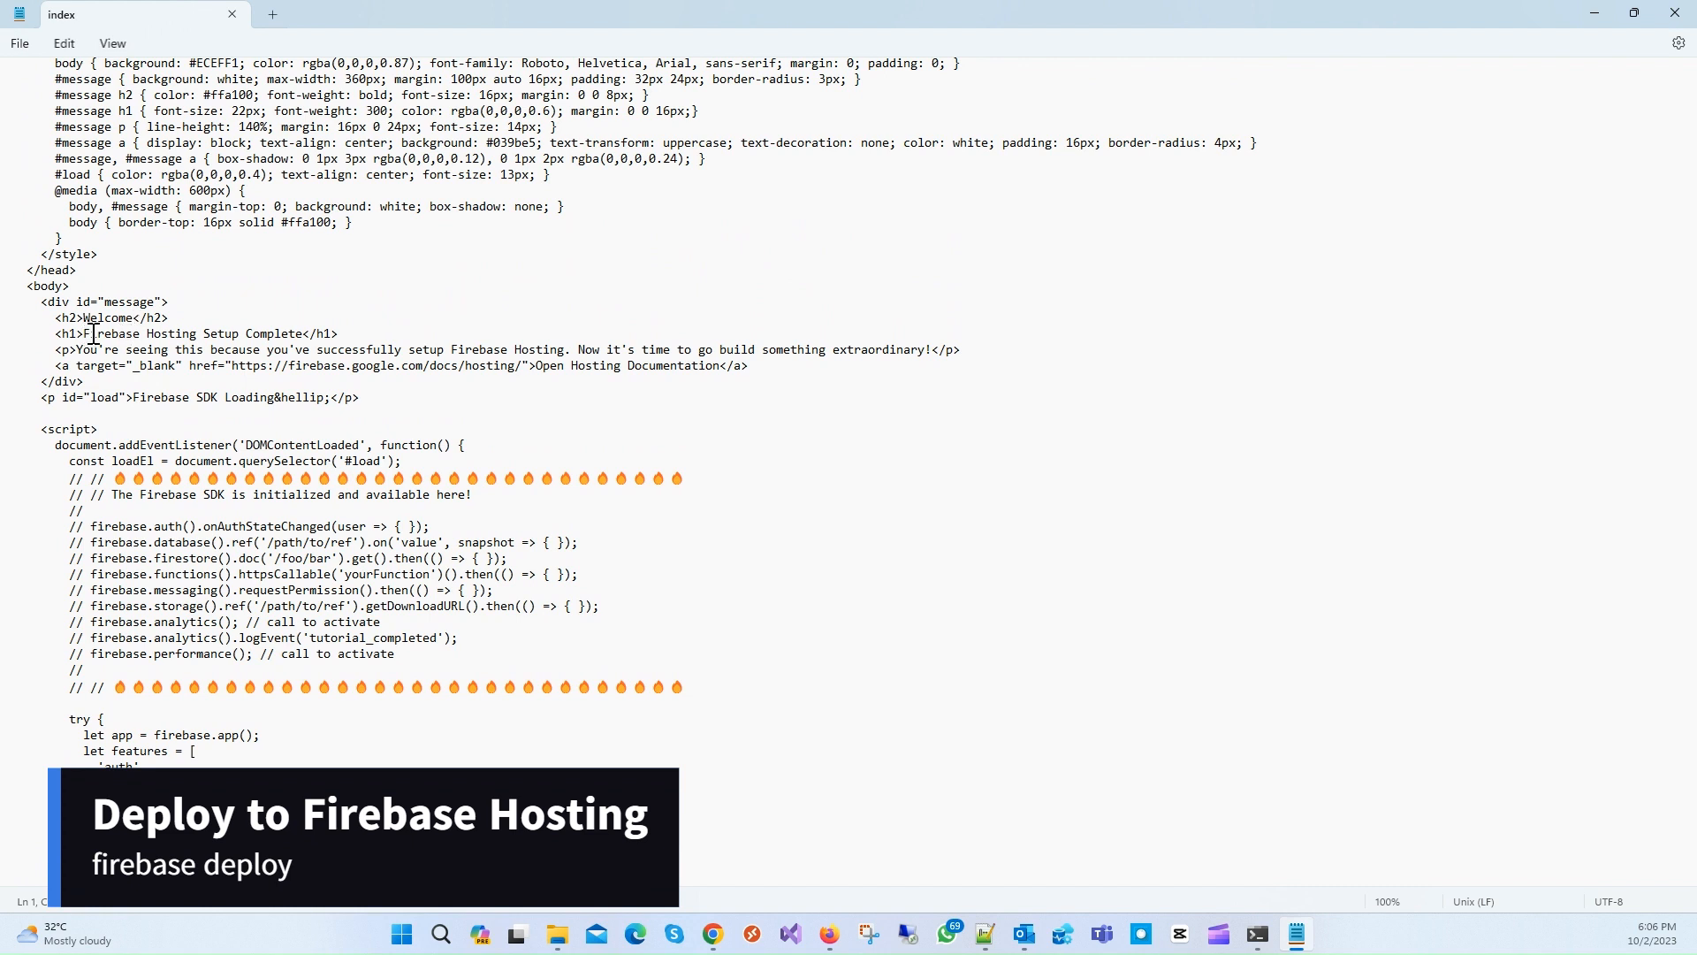
{"action": "left_click", "coordinate": [304, 335]}
{"action": "type", "text": "-"}
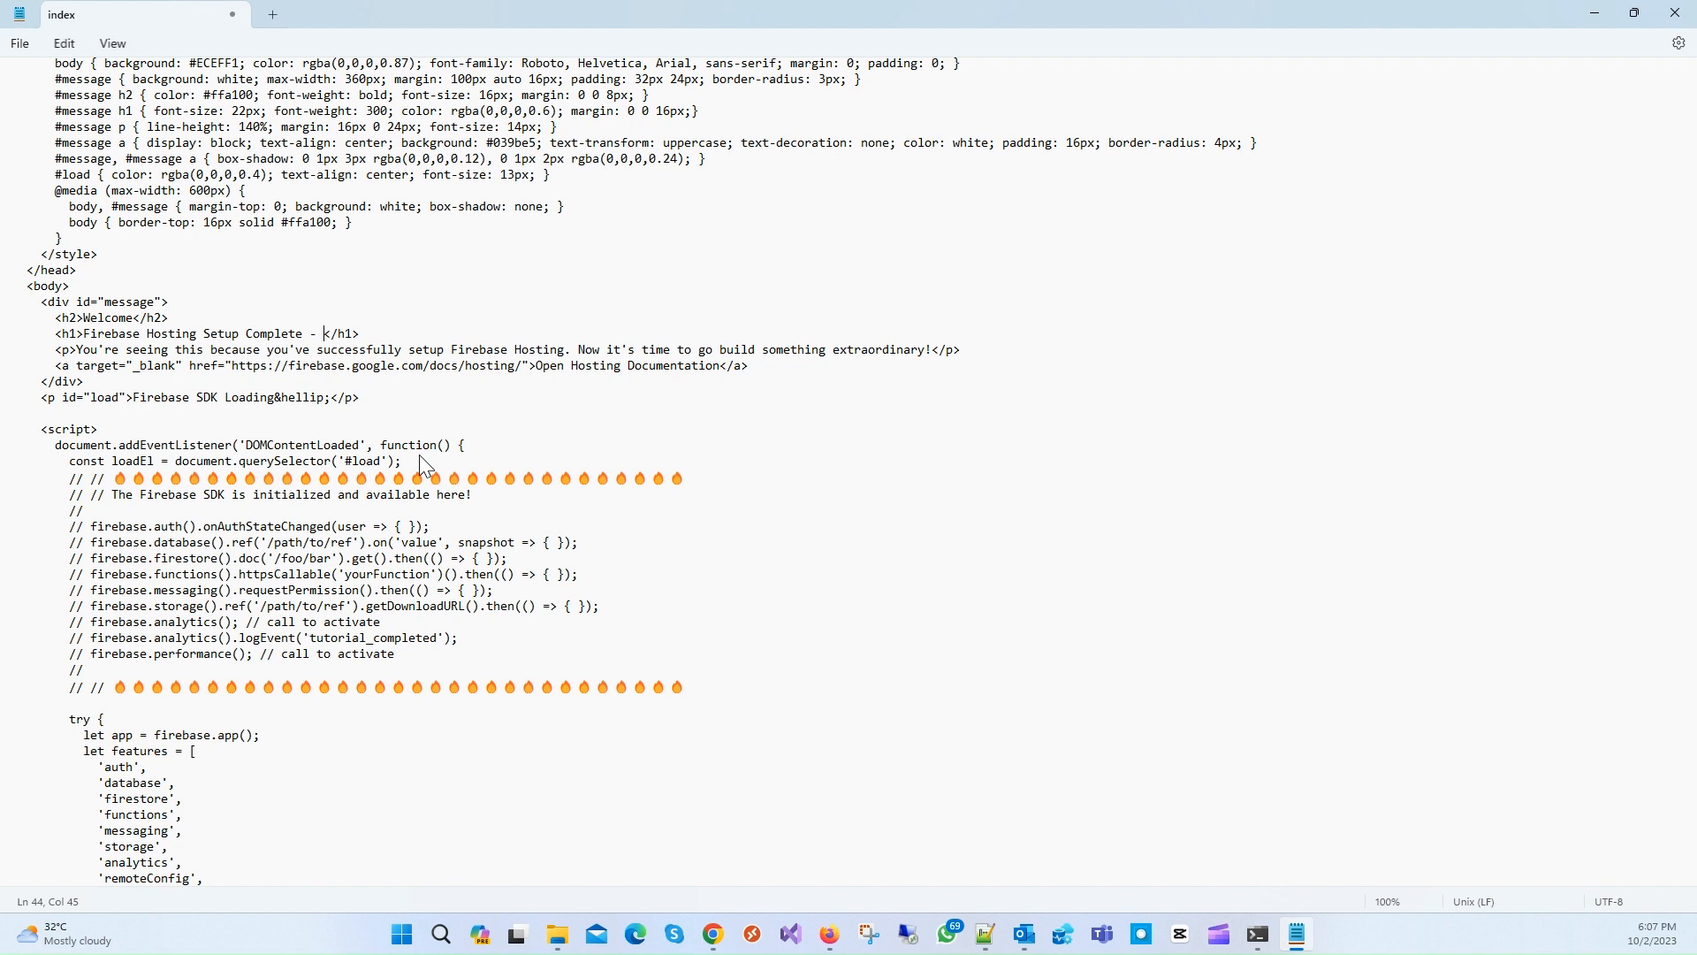
{"action": "type", "text": "Uploaded"}
{"action": "key", "text": "ctrl+s"}
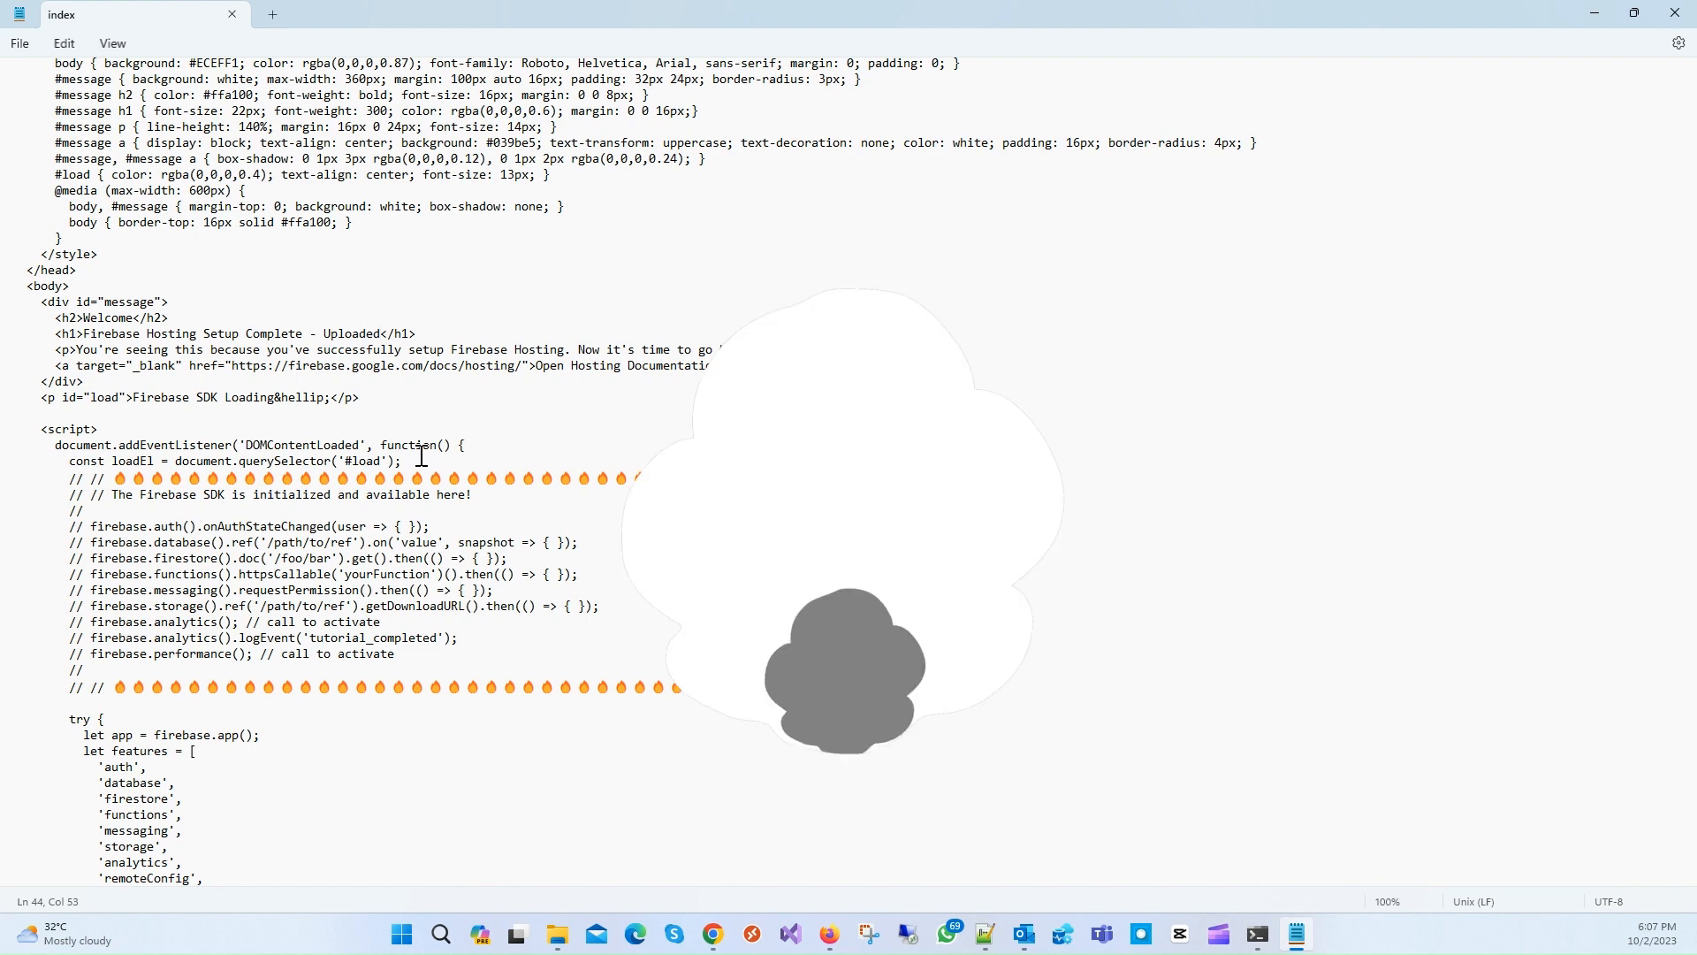
{"action": "left_click", "coordinate": [1264, 937]}
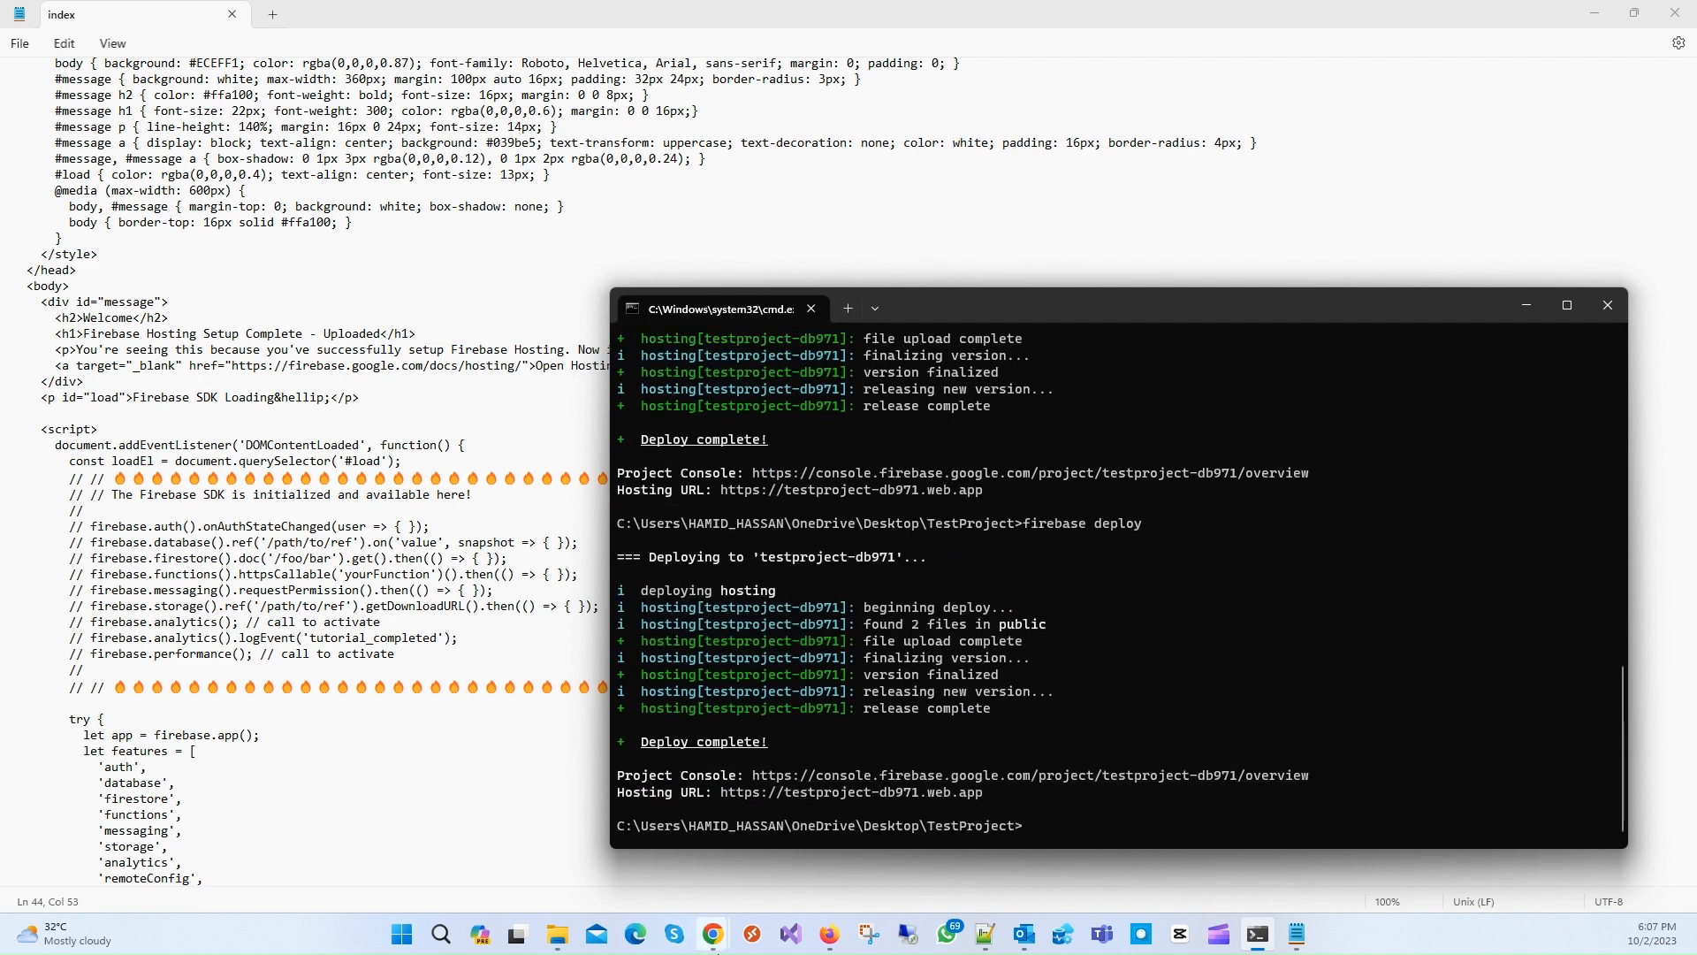
Step: Wait for the second firebase deploy to report Deploy complete with the testproject-db971.web.app Hosting URL
{"action": "mouse_move", "coordinate": [719, 948]}
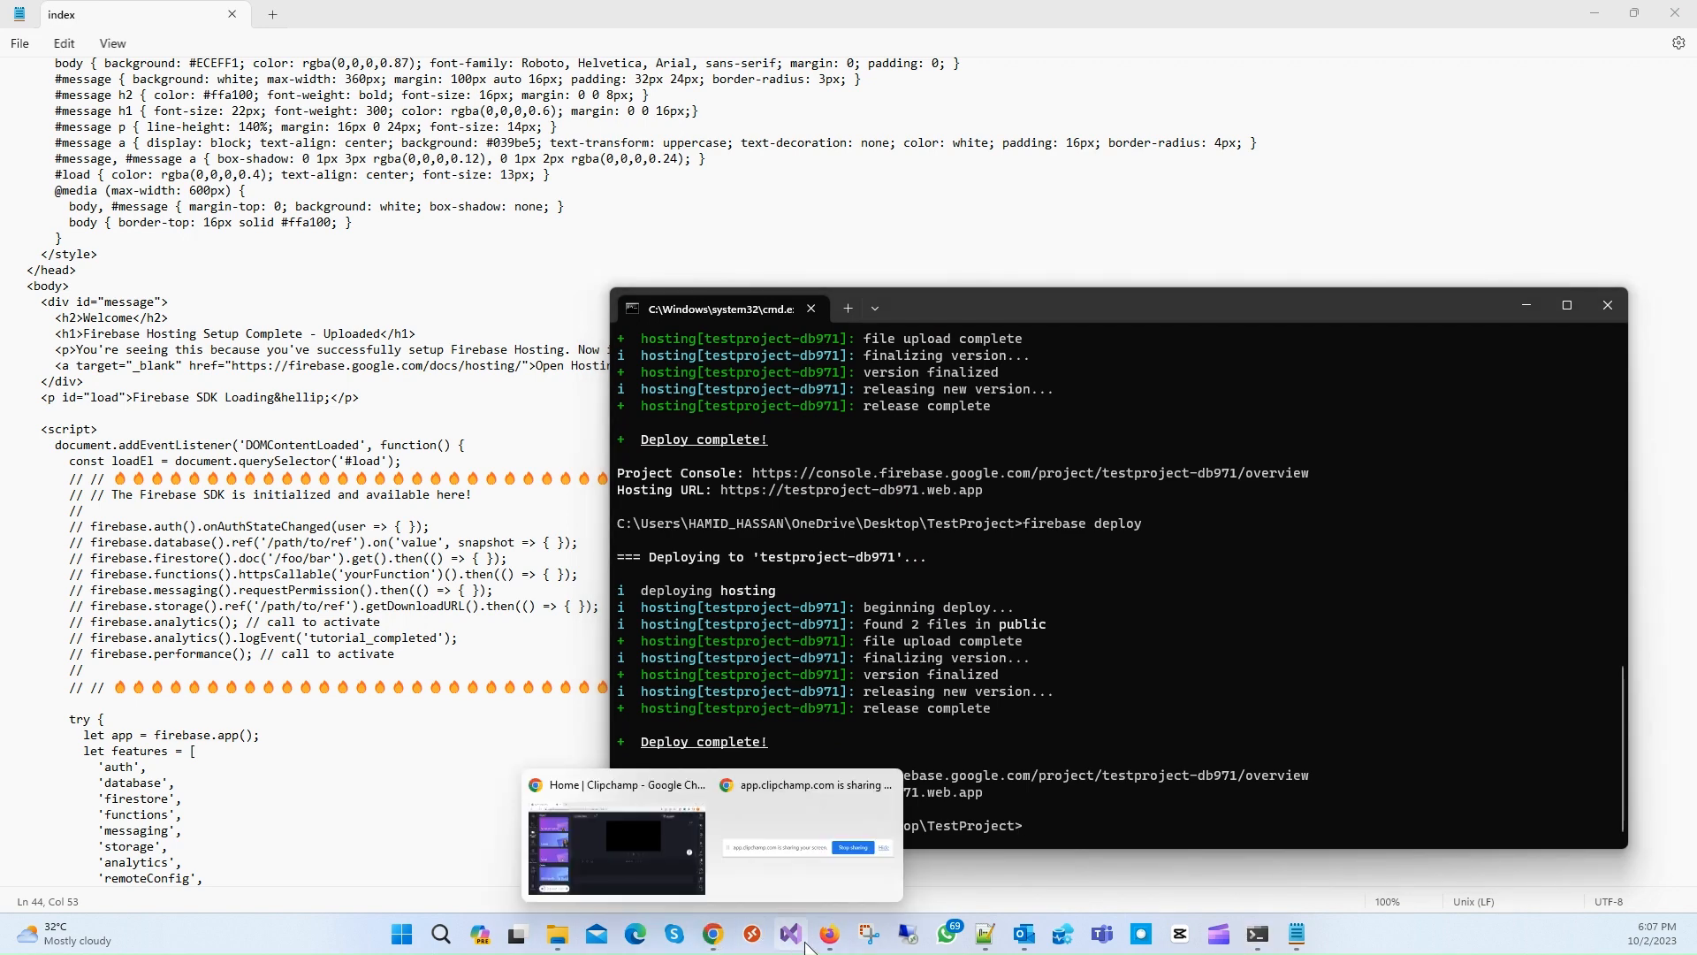
Step: Reload testproject-db971.web.app to verify the heading reads 'Firebase Hosting Setup Complete - Uploaded'
{"action": "left_click", "coordinate": [835, 933]}
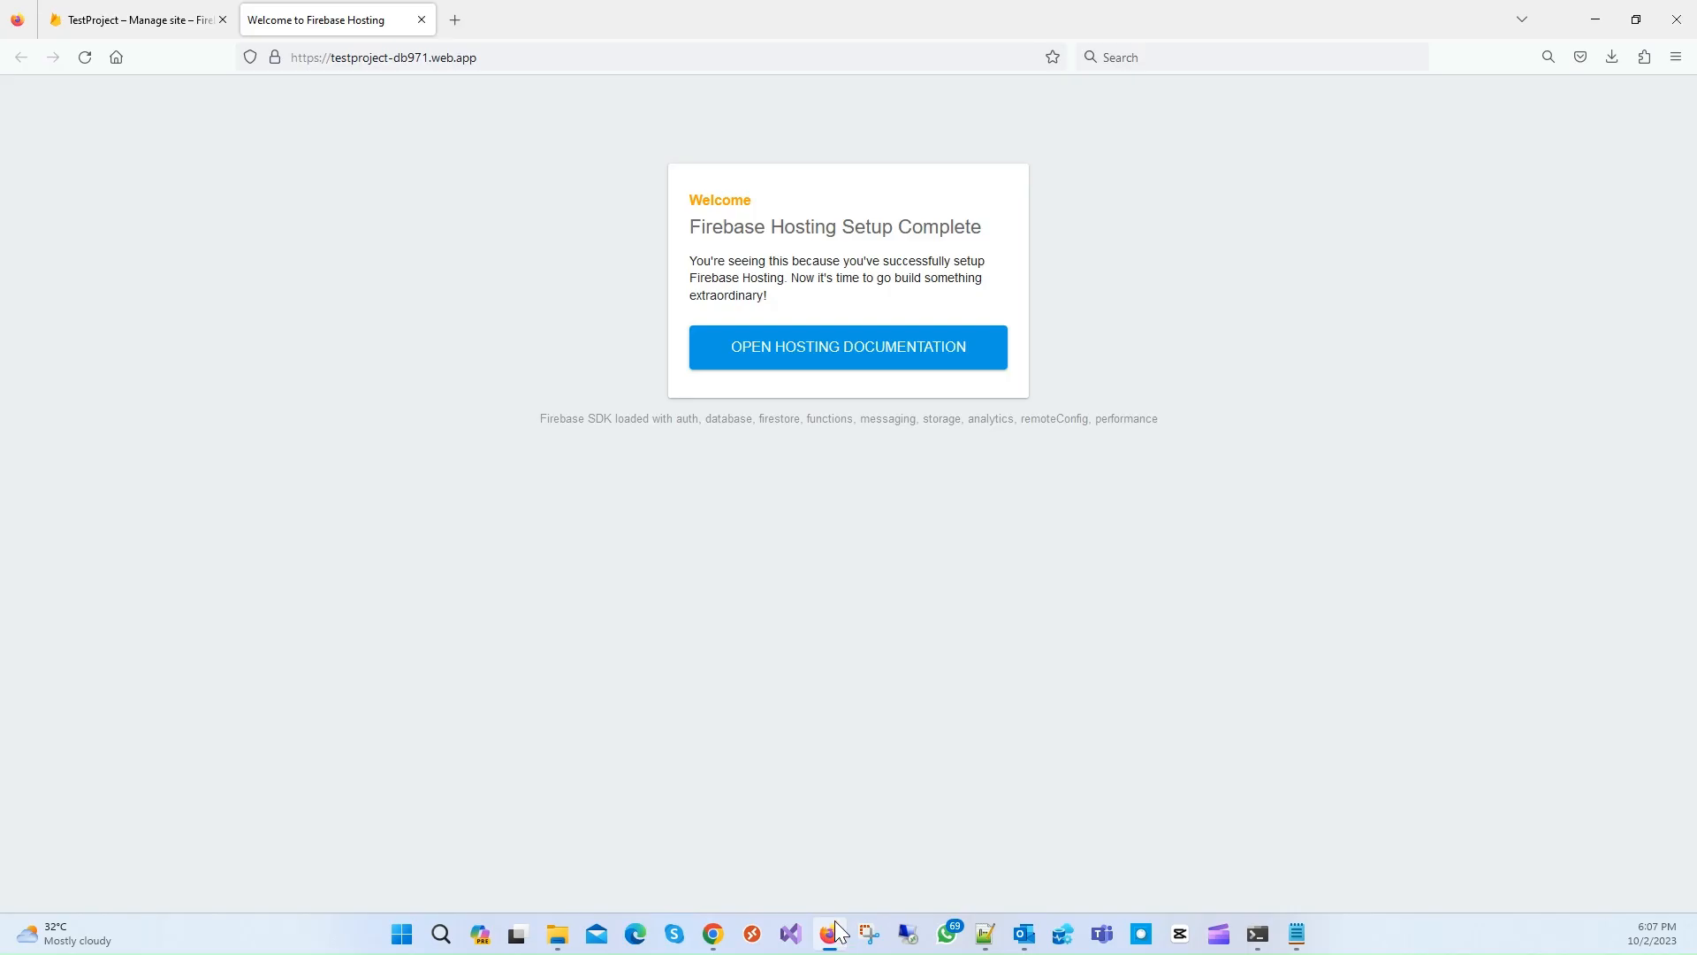
{"action": "left_click", "coordinate": [118, 57]}
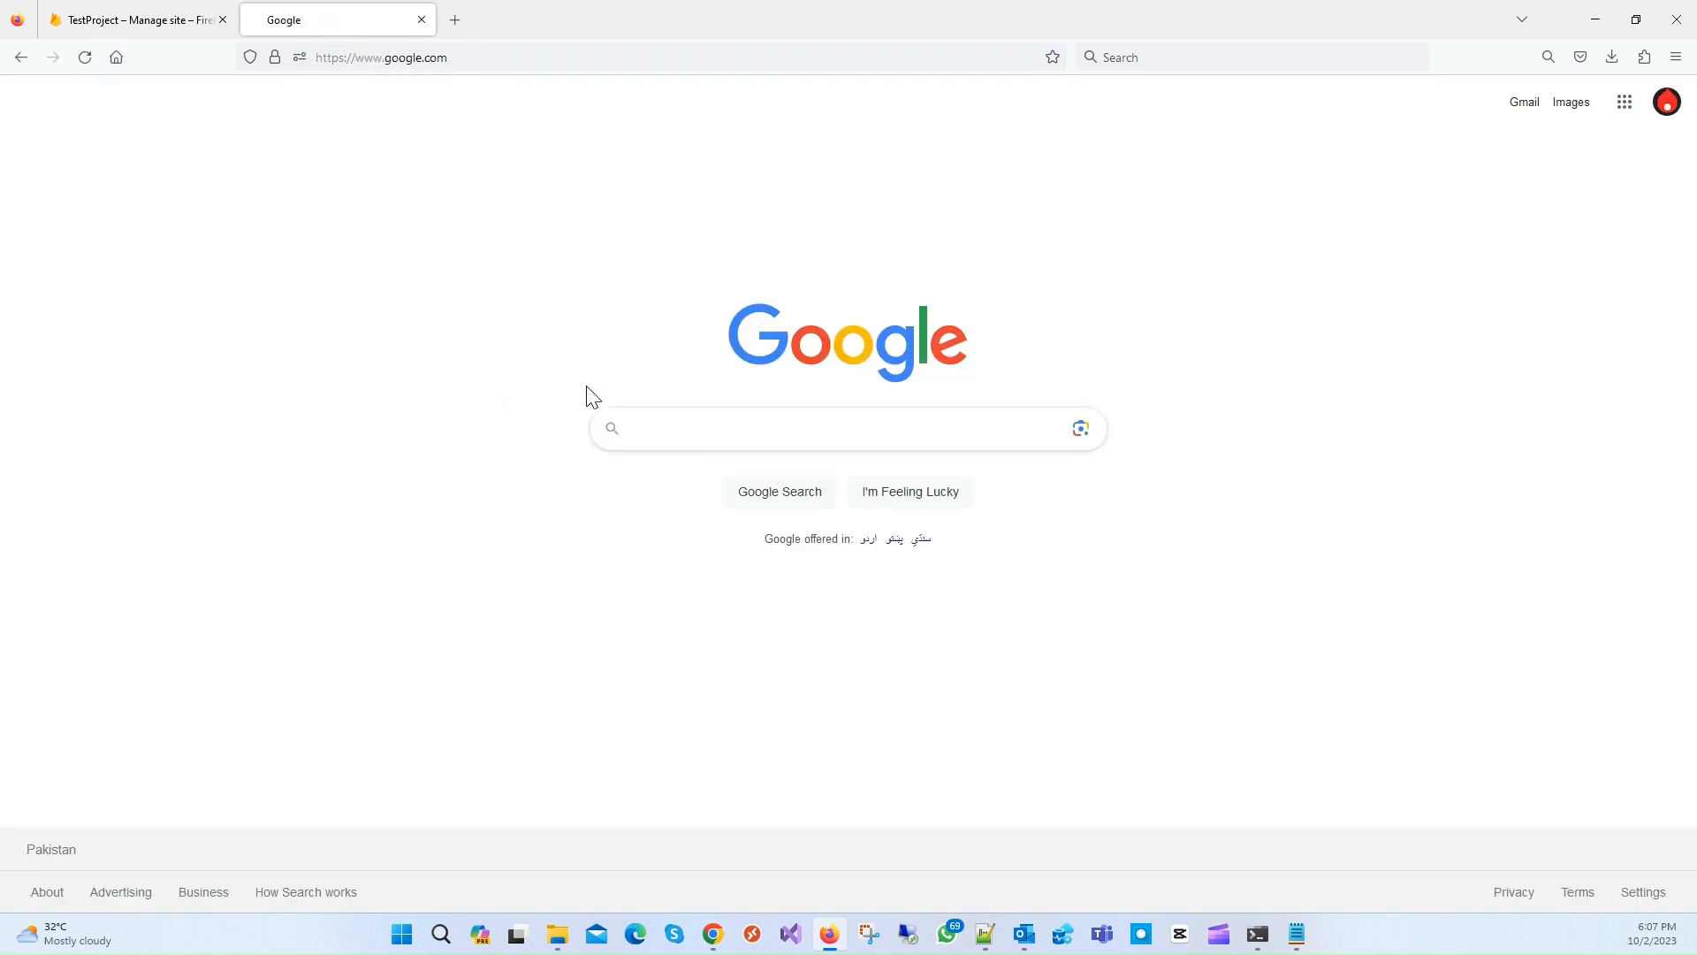
{"action": "left_click", "coordinate": [21, 56]}
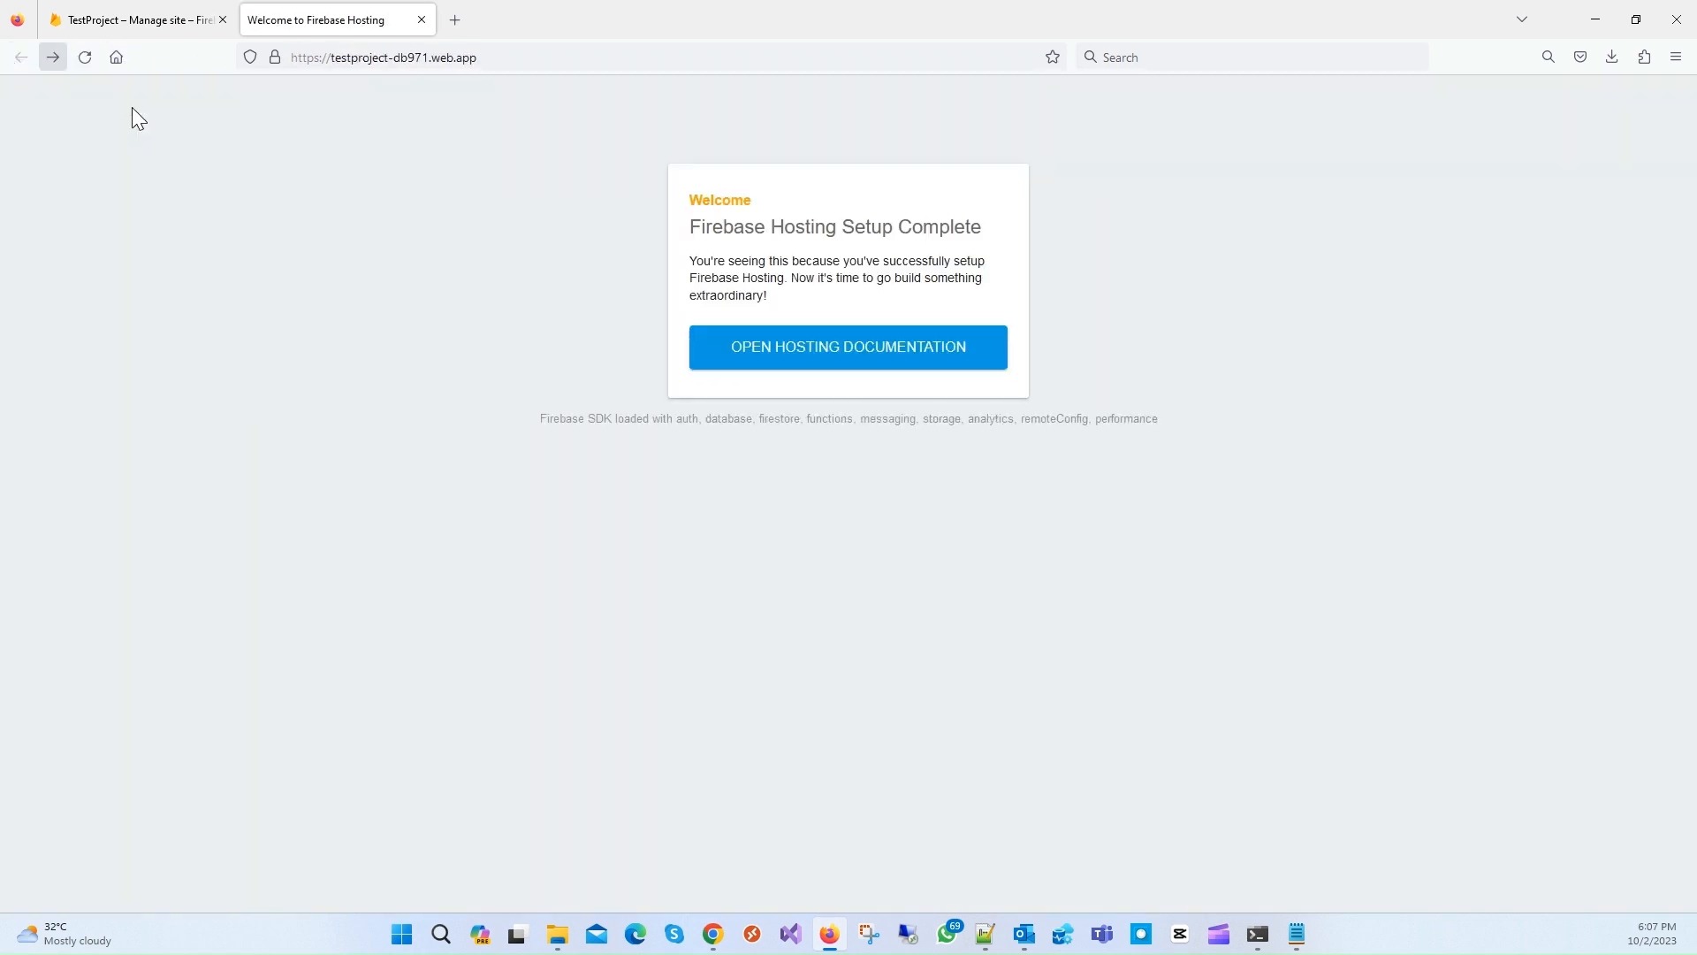
{"action": "left_click", "coordinate": [86, 60]}
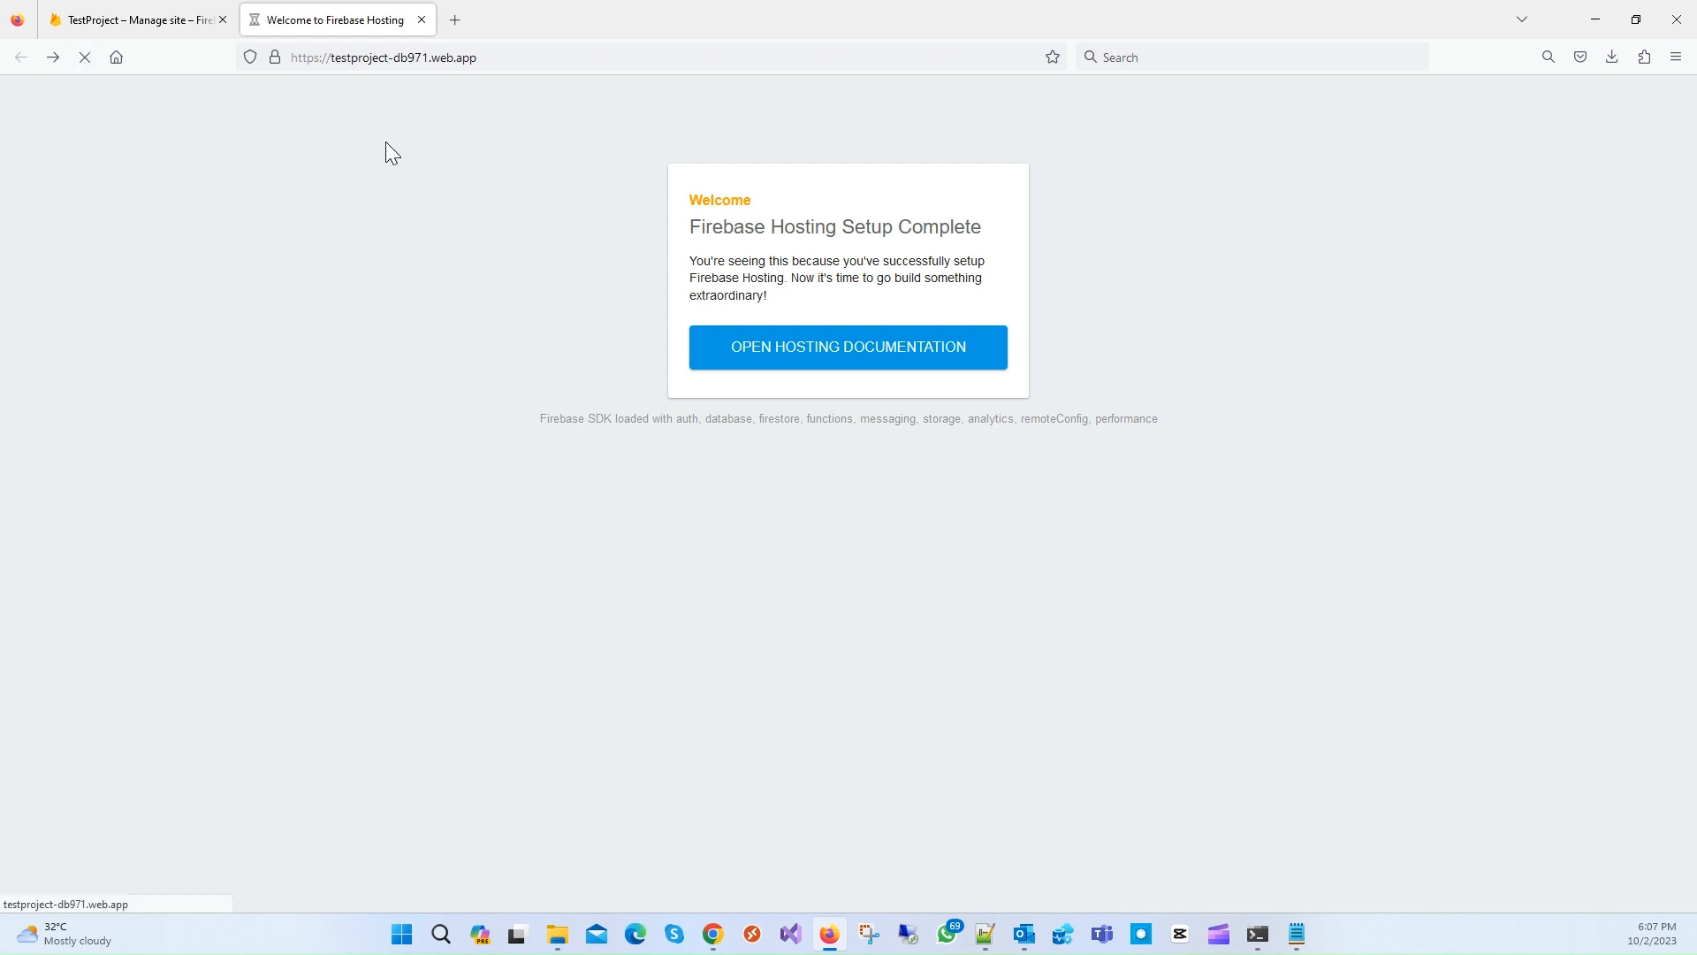
{"action": "double_click", "coordinate": [953, 227]}
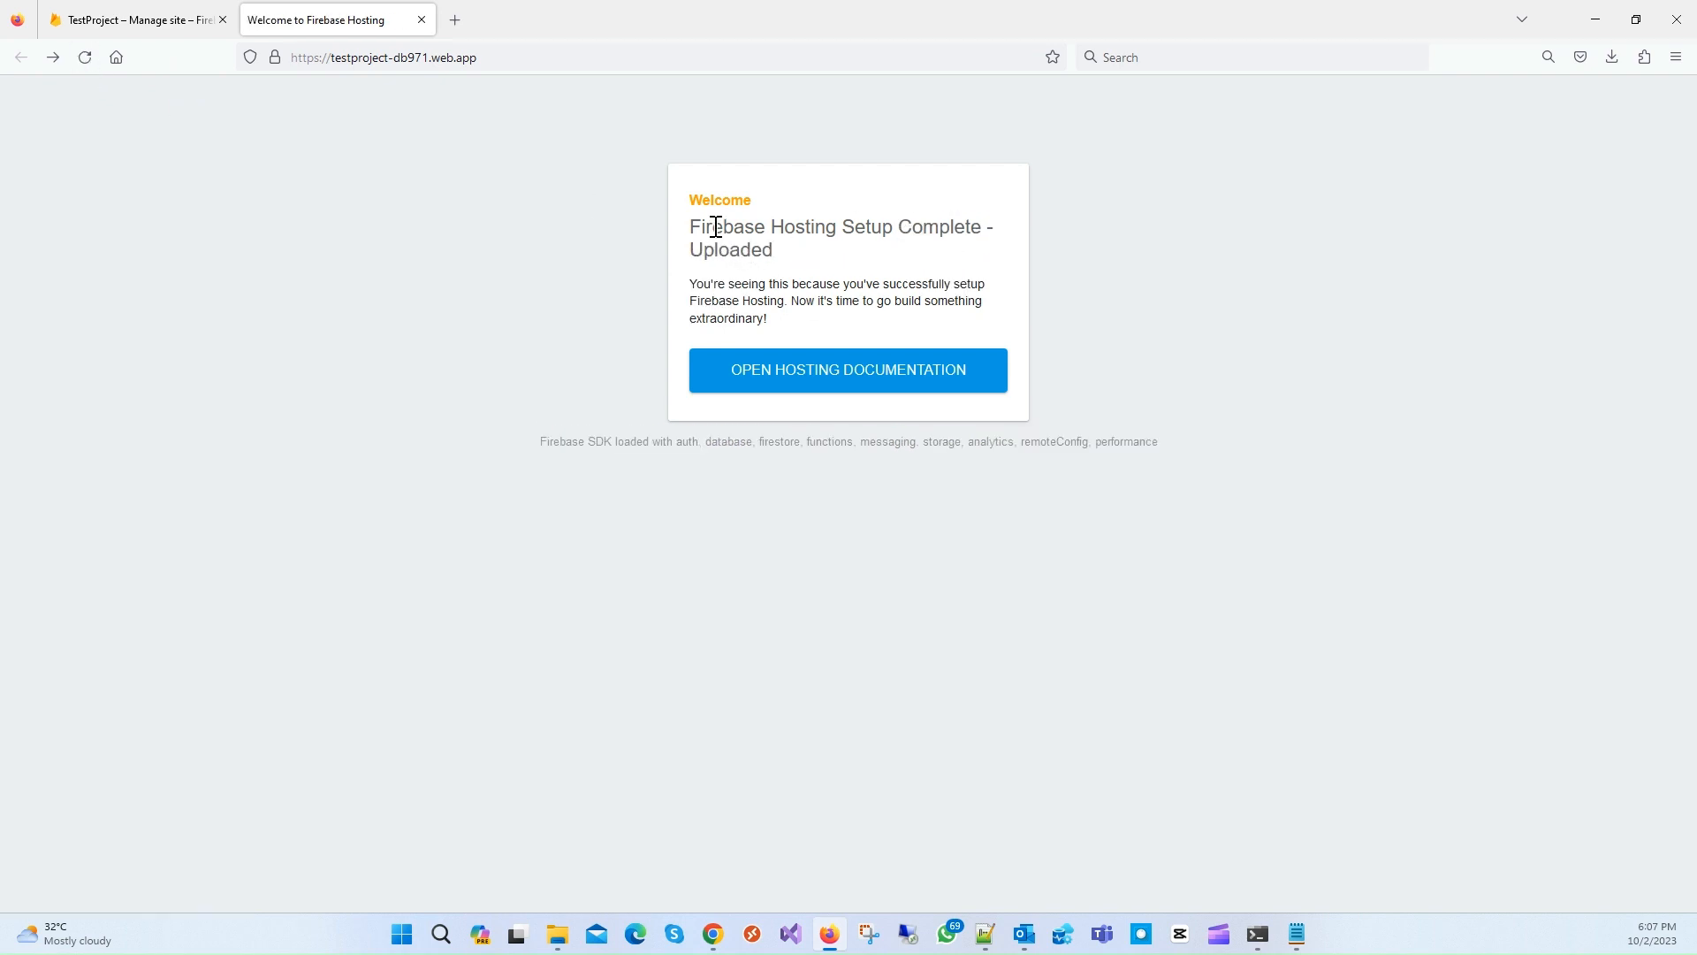
{"action": "left_click_drag", "start_coordinate": [705, 227], "coordinate": [1278, 764]}
{"action": "left_click", "coordinate": [1278, 764]}
{"action": "left_click", "coordinate": [558, 934]}
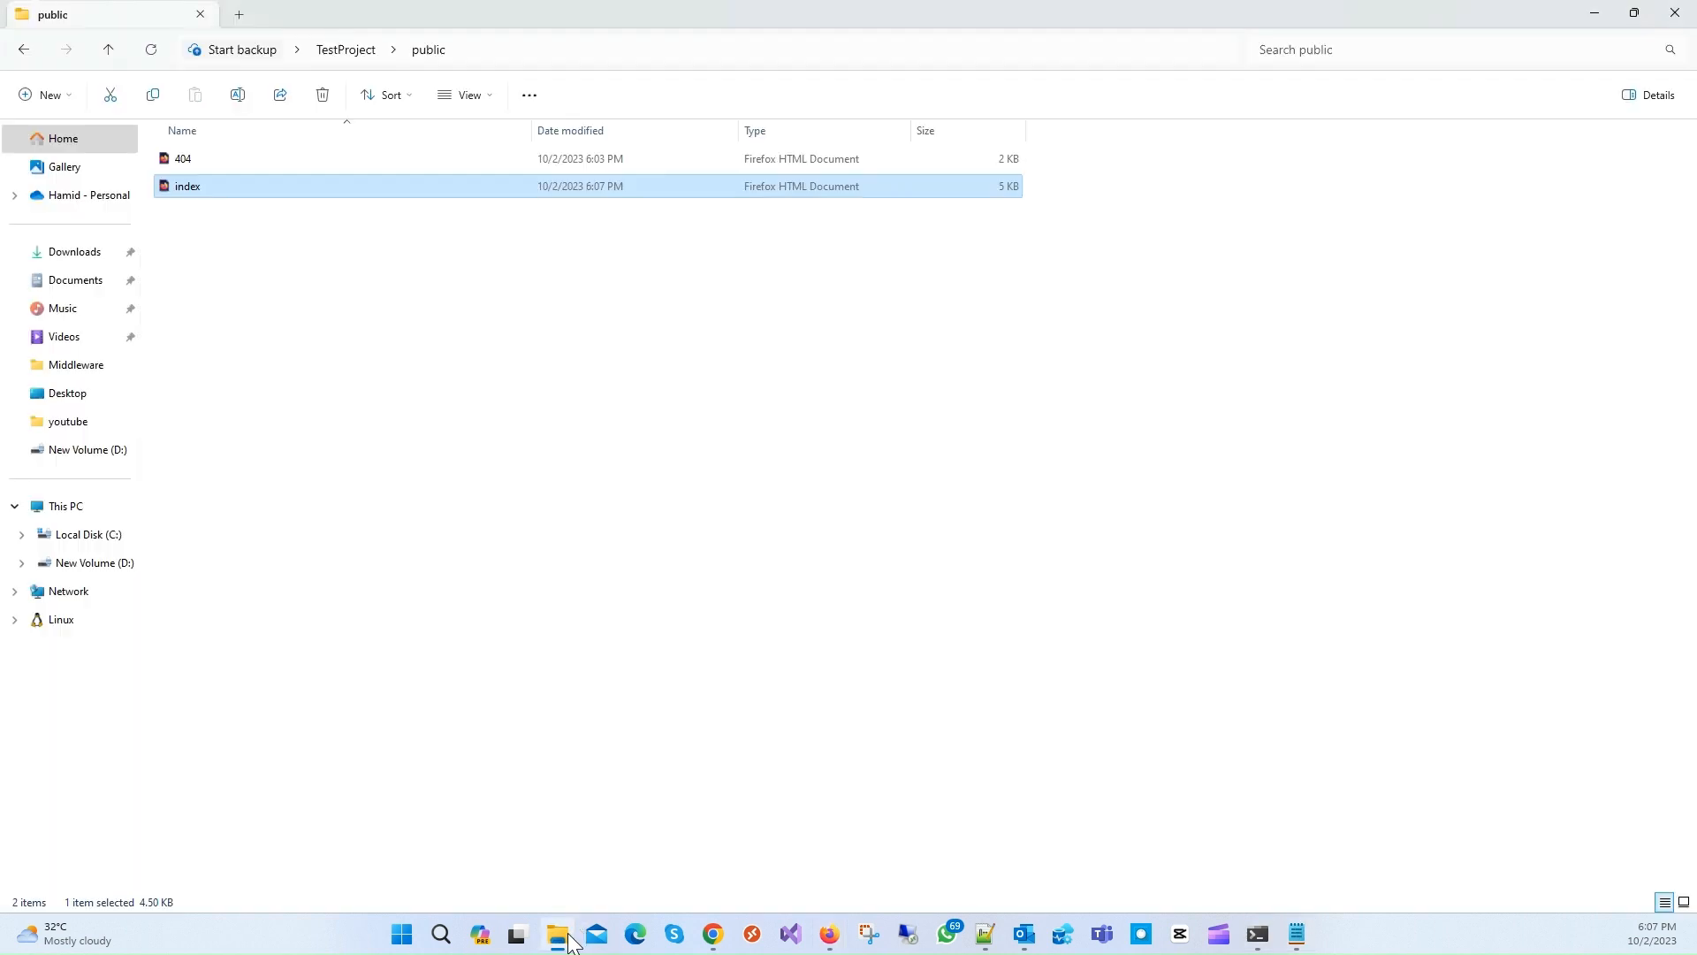
{"action": "left_click", "coordinate": [182, 164]}
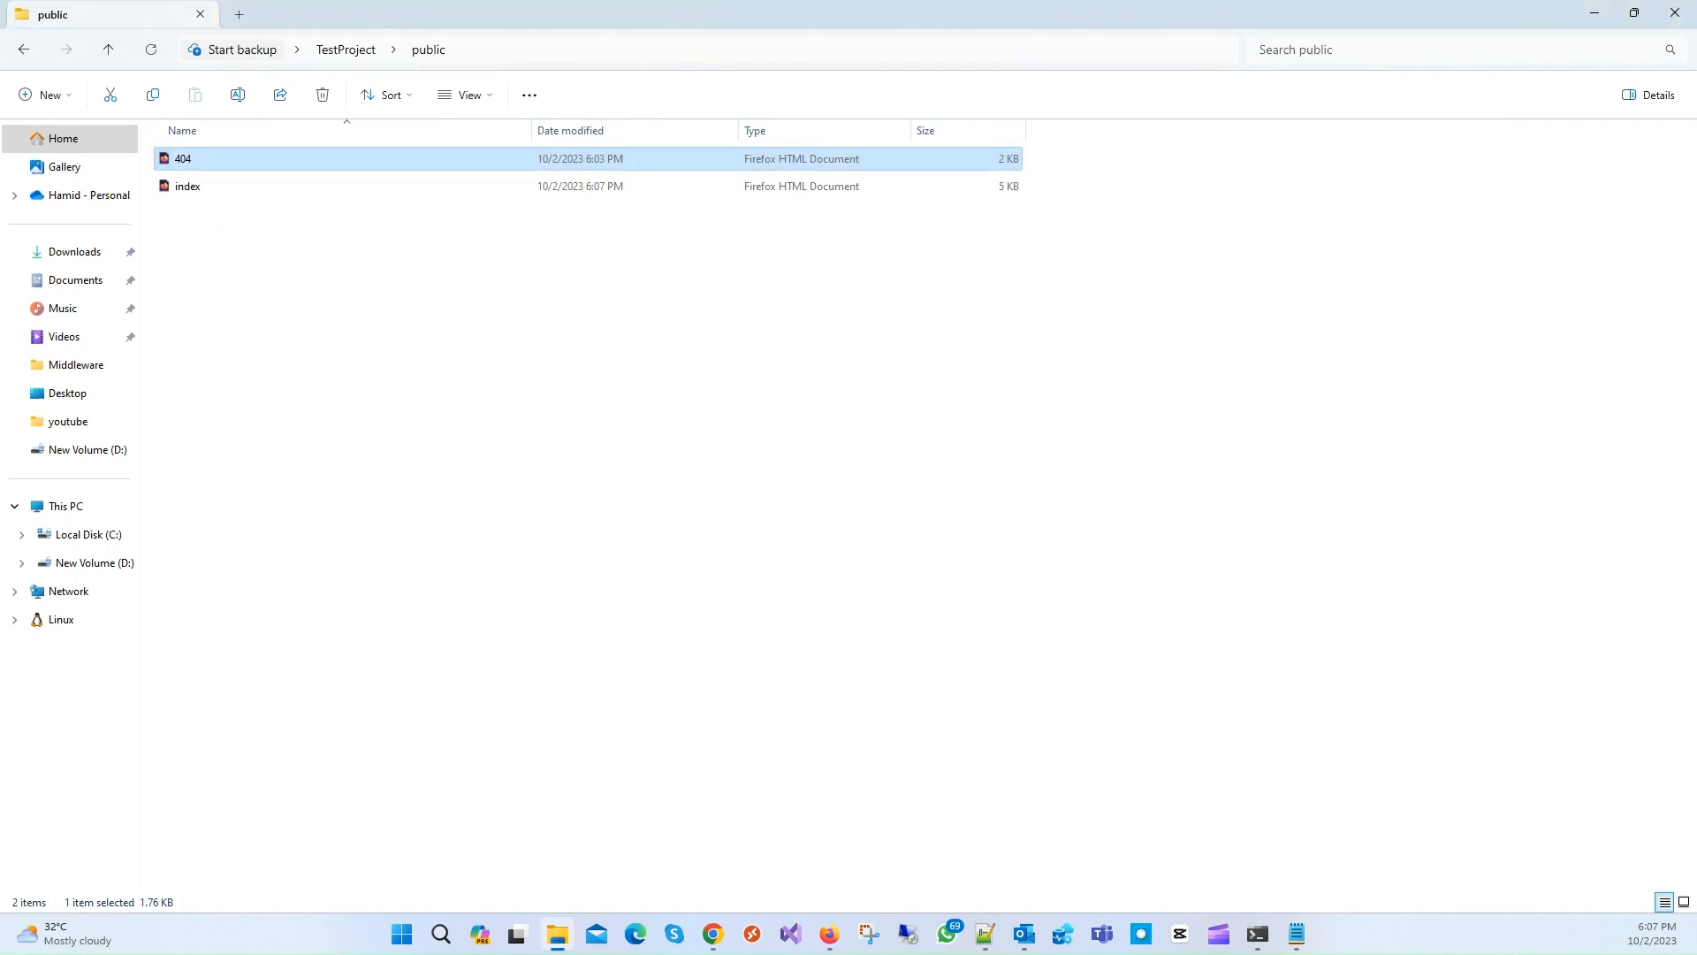
{"action": "left_click", "coordinate": [646, 424]}
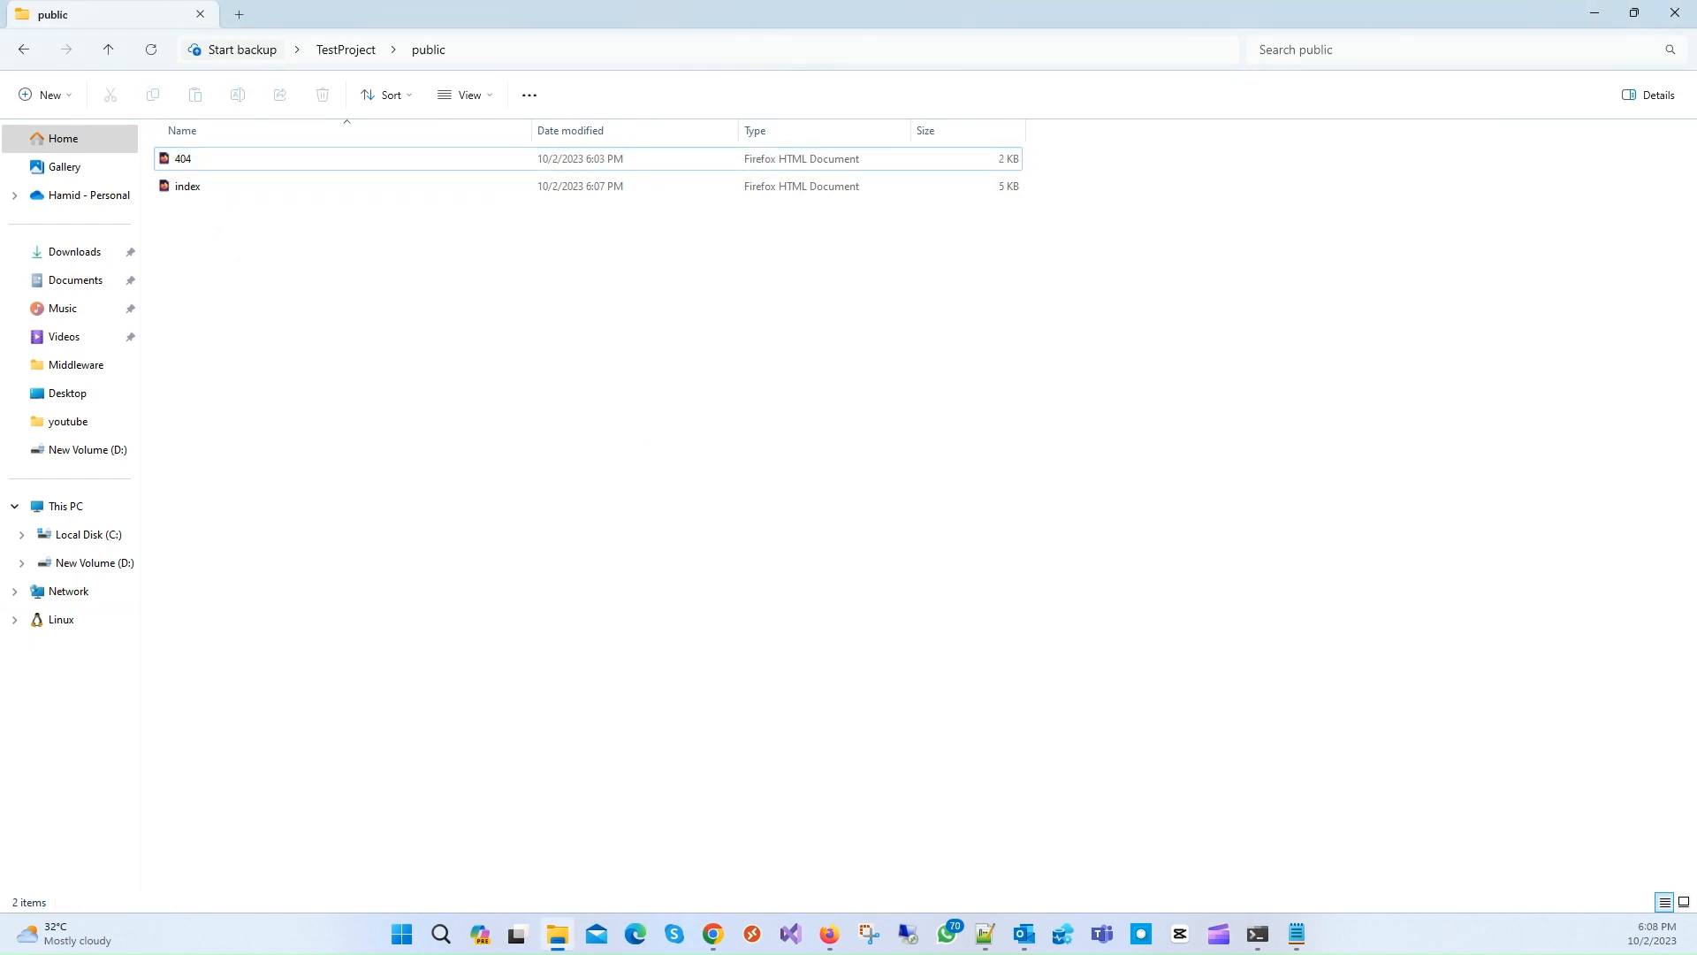